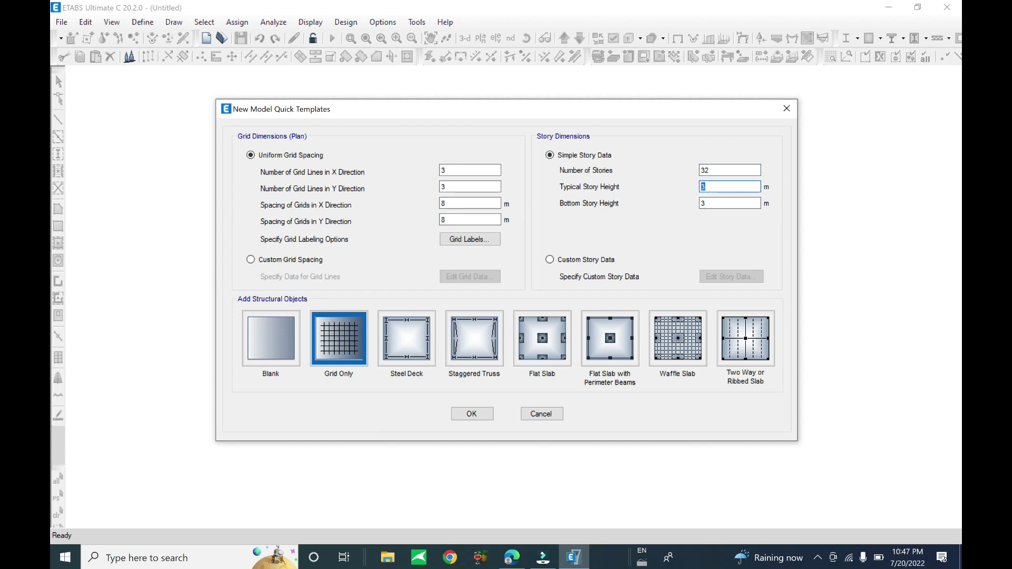
- Set the typical and bottom story heights to 3 m for the new model
{"action": "key", "text": "Tab"}
{"action": "type", "text": "3"}
{"action": "left_click", "coordinate": [706, 187]}
- Switch the plan grid to custom grid spacing and display its X and Y grid data as spacing
{"action": "left_click", "coordinate": [275, 260]}
{"action": "left_click", "coordinate": [452, 276]}
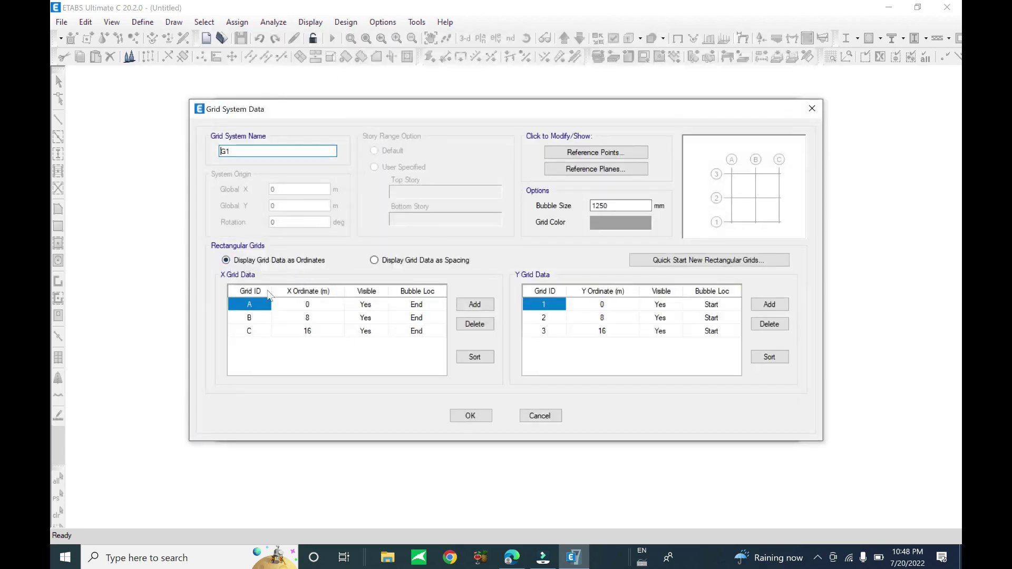
{"action": "left_click", "coordinate": [312, 318]}
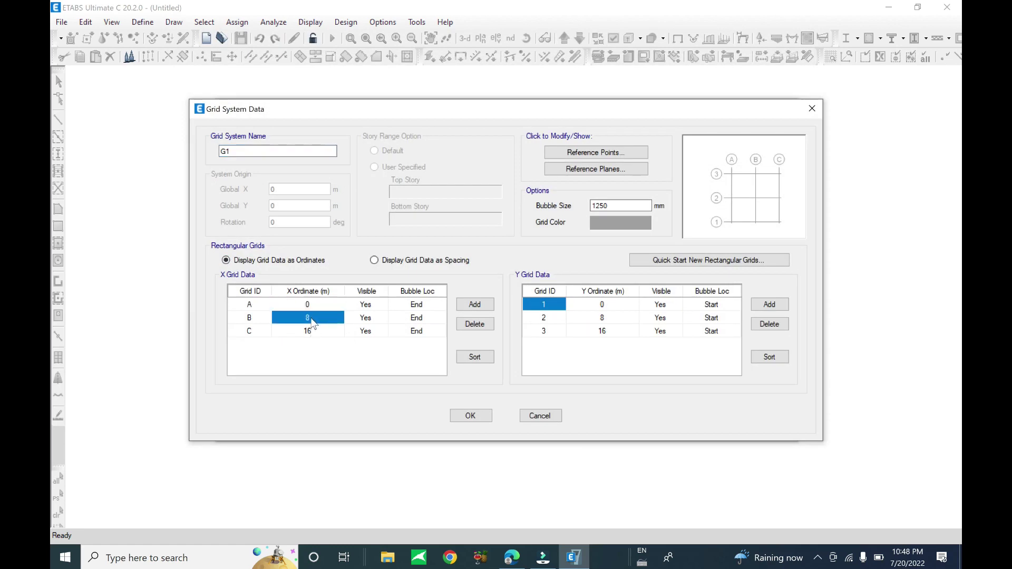
{"action": "double_click", "coordinate": [311, 318]}
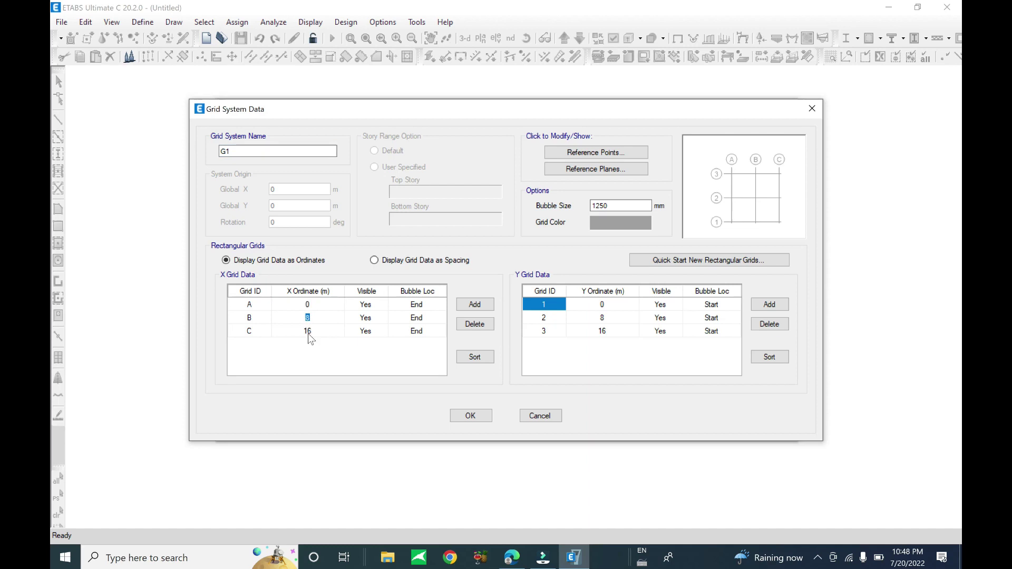
{"action": "left_click", "coordinate": [309, 333]}
{"action": "left_click", "coordinate": [377, 260]}
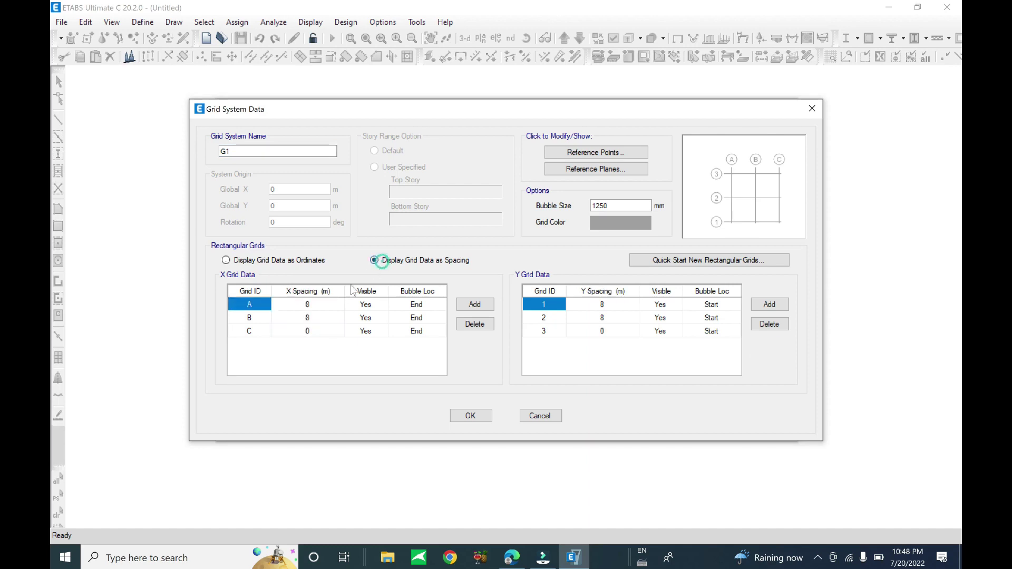
{"action": "left_click", "coordinate": [313, 307]}
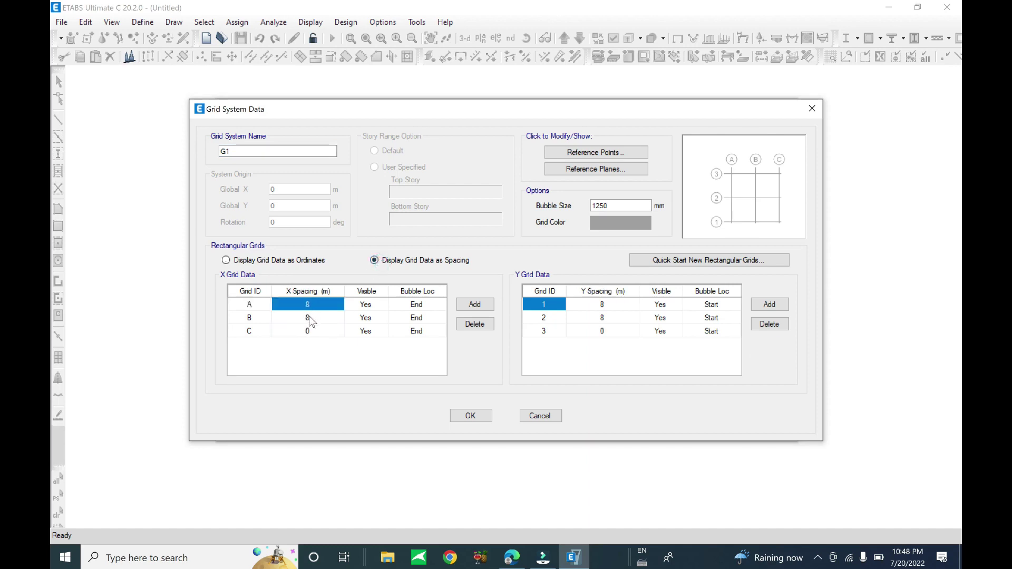
{"action": "left_click", "coordinate": [310, 319]}
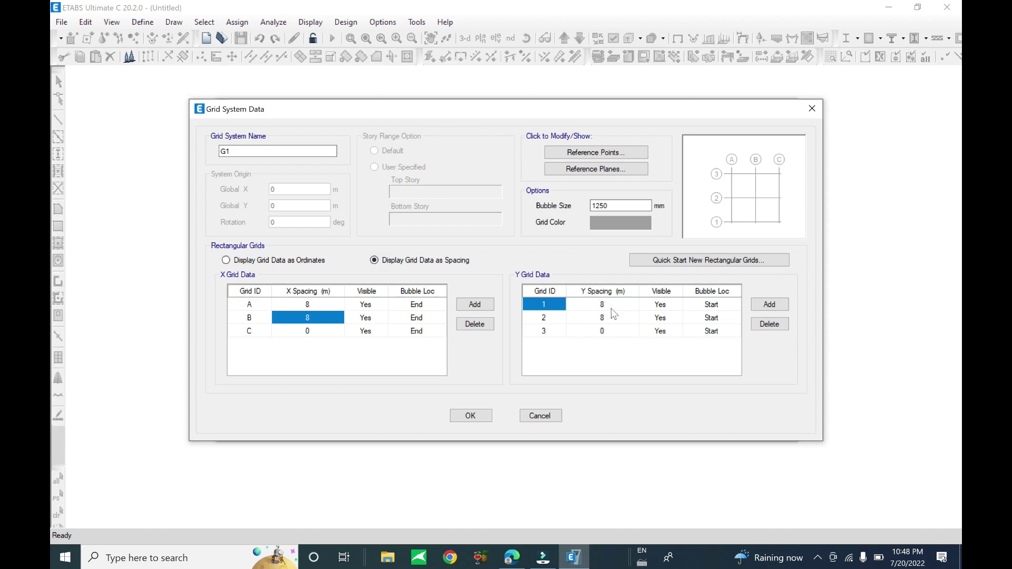
{"action": "left_click", "coordinate": [597, 321]}
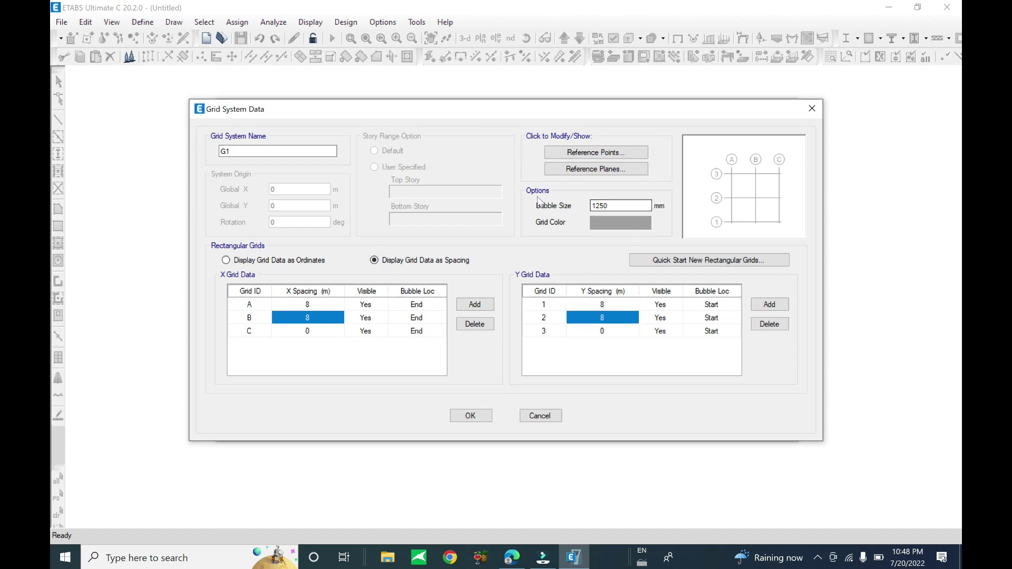
- Set the grid bubble size to 800 mm, accept it, and check the bubbles in the grid preview
{"action": "key", "text": "Tab"}
{"action": "type", "text": "80"}
{"action": "left_click", "coordinate": [471, 415]}
{"action": "left_click", "coordinate": [497, 278]}
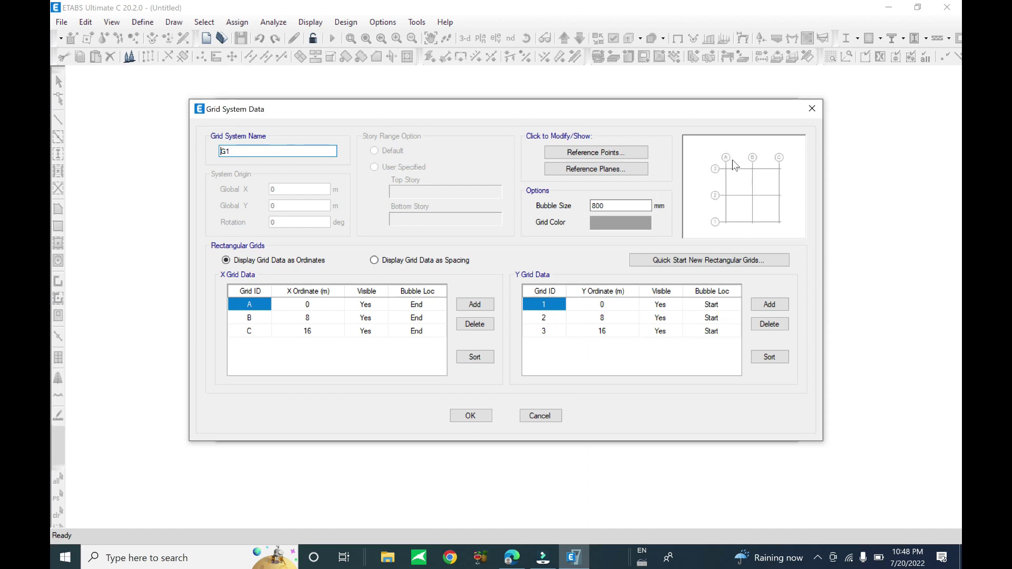
{"action": "left_click", "coordinate": [471, 416]}
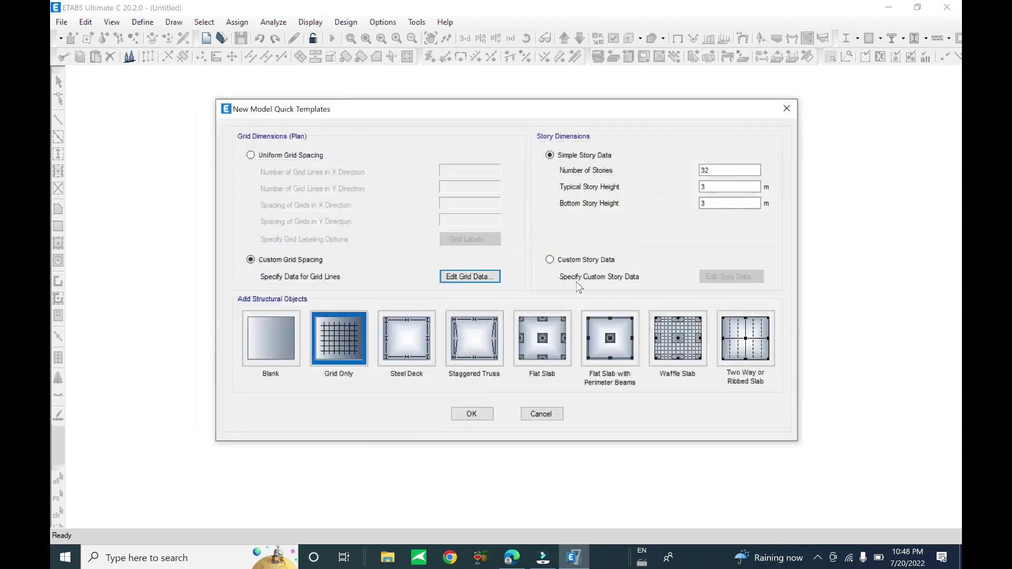
- Switch the story dimensions to custom story data and look through the story table
{"action": "left_click", "coordinate": [579, 262]}
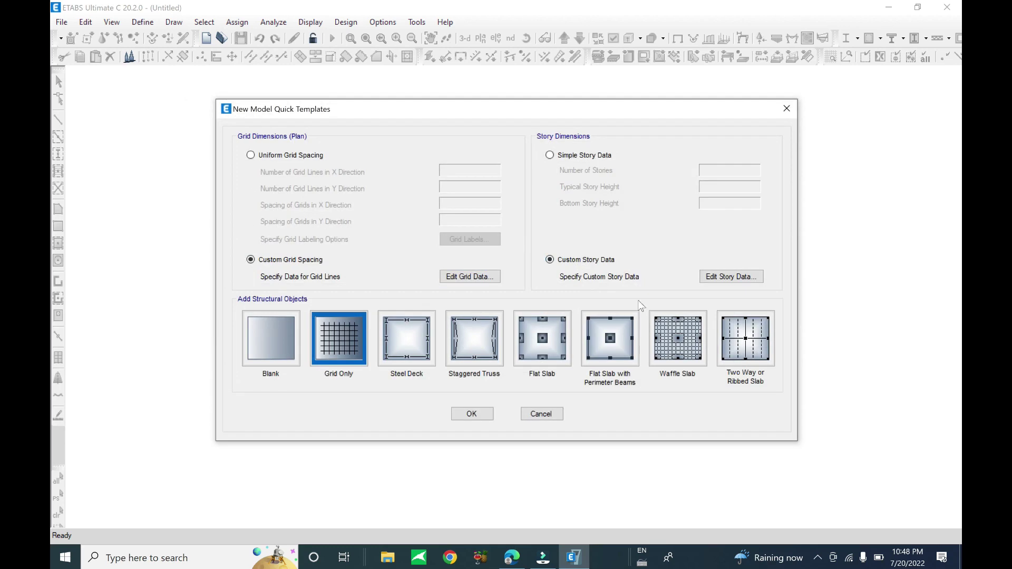
{"action": "left_click", "coordinate": [738, 279]}
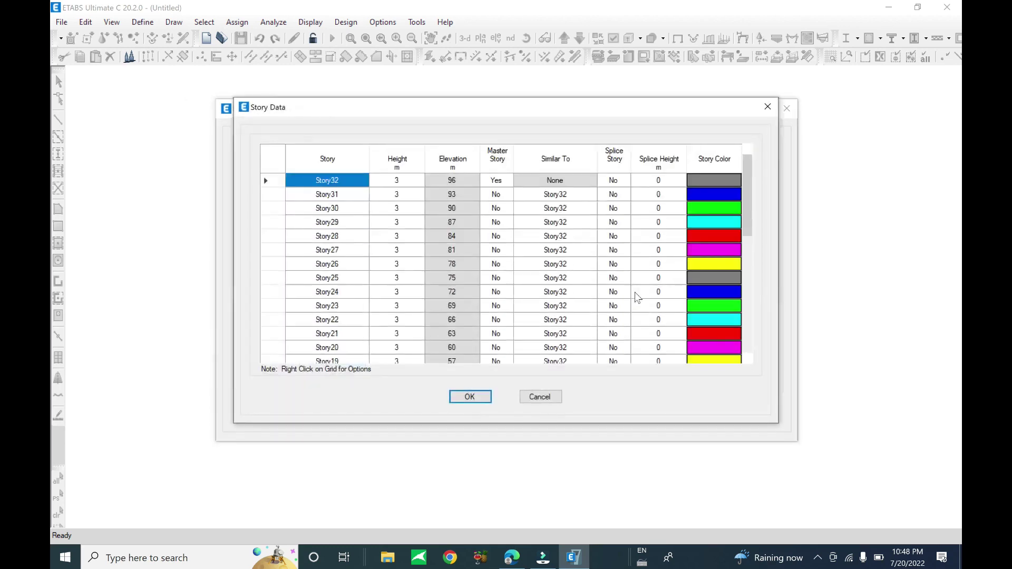
{"action": "left_click_drag", "start_coordinate": [748, 211], "coordinate": [759, 149]}
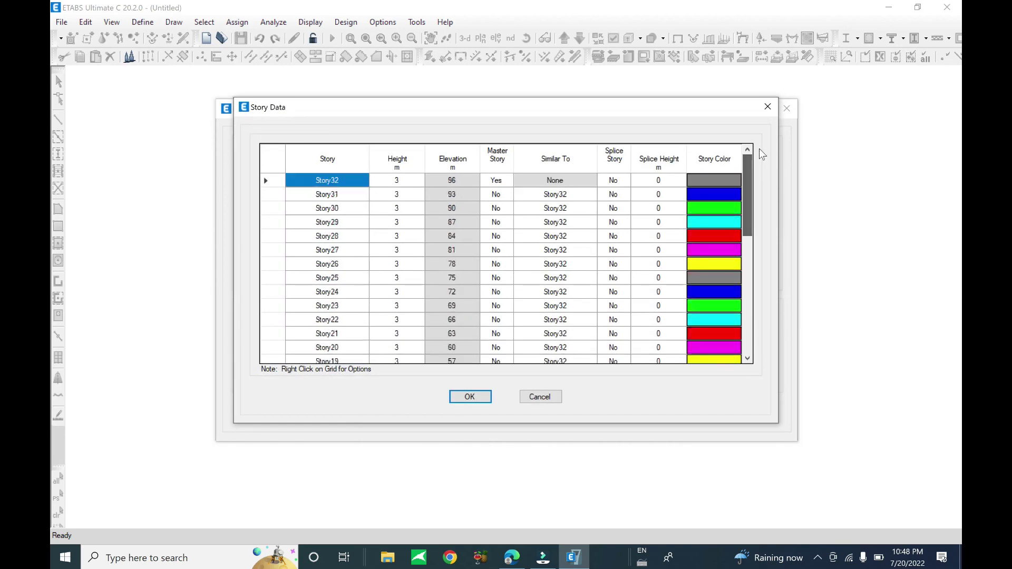
{"action": "left_click", "coordinate": [557, 195]}
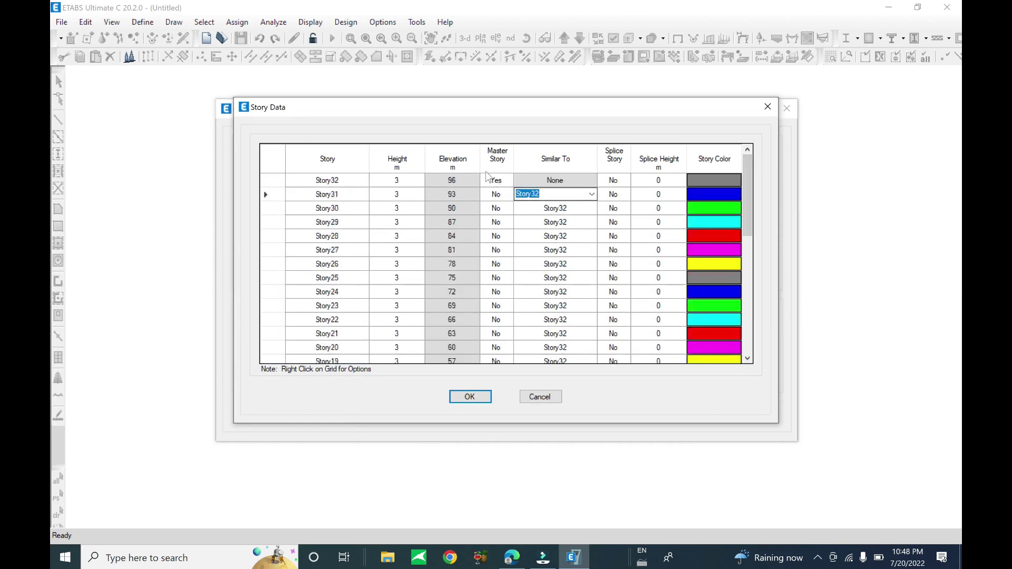
{"action": "left_click", "coordinate": [329, 180]}
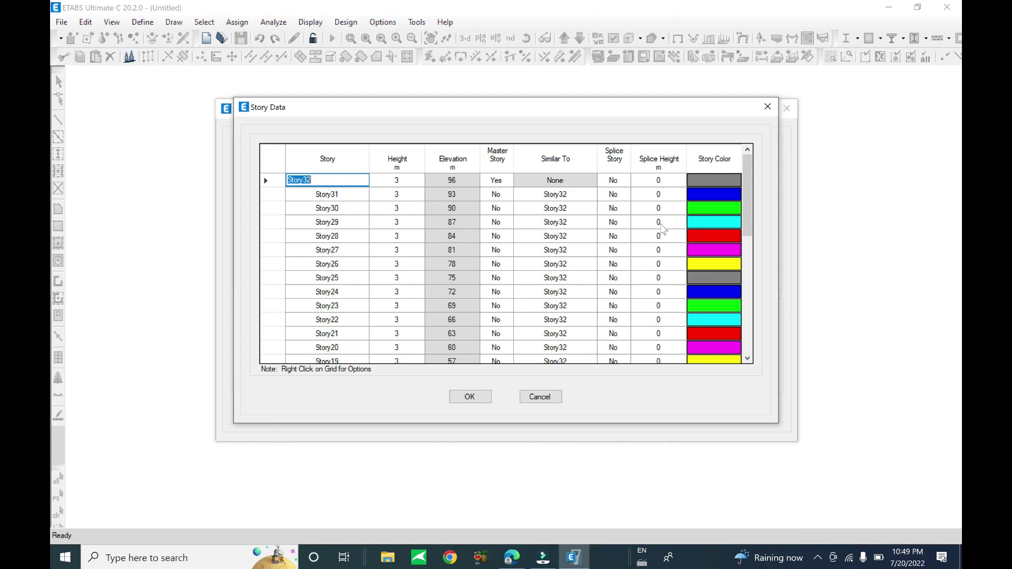
{"action": "left_click_drag", "start_coordinate": [748, 174], "coordinate": [748, 227]}
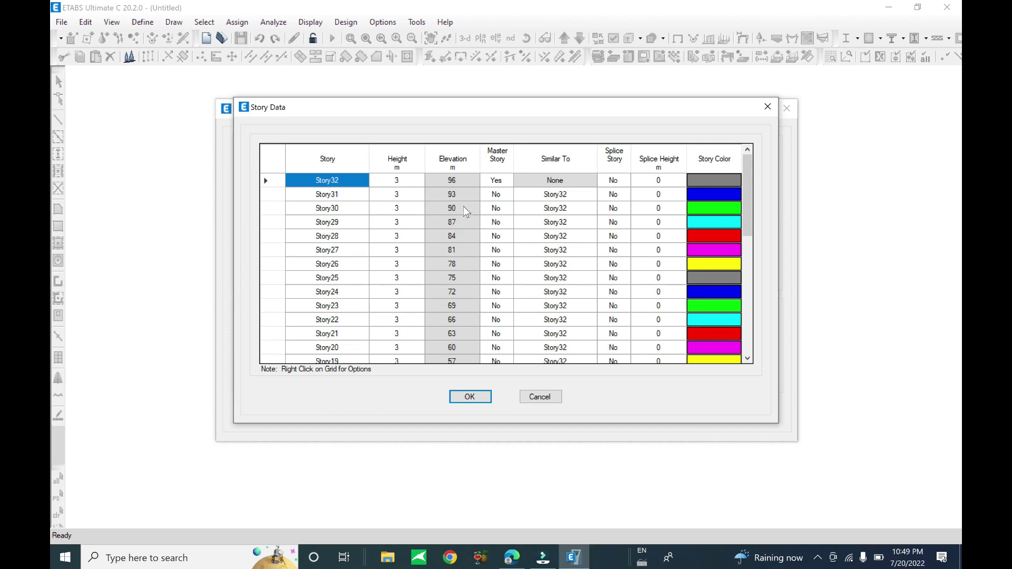
- Make Story26 a master story in the story table
{"action": "left_click", "coordinate": [499, 266]}
{"action": "left_click", "coordinate": [507, 265]}
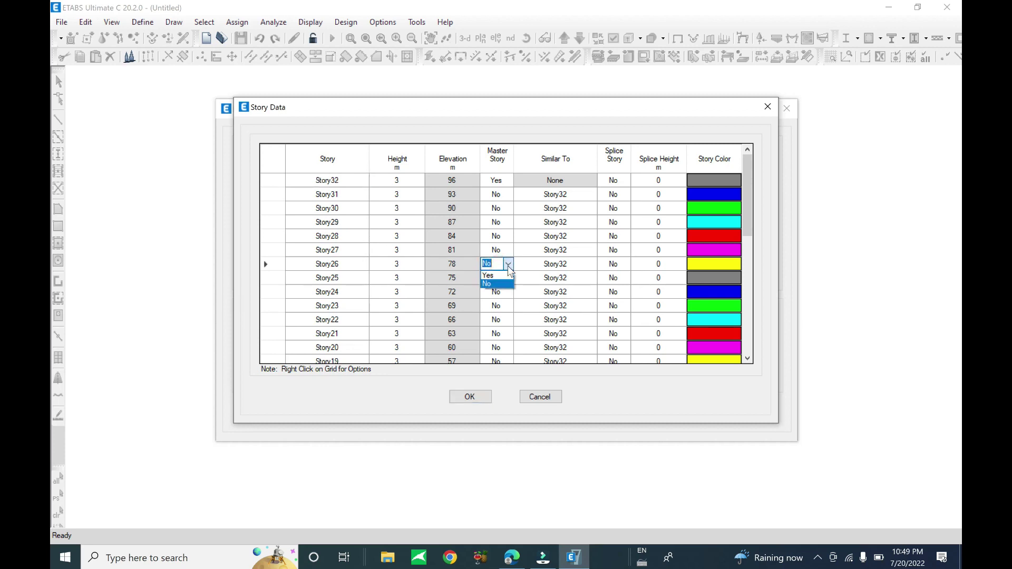
{"action": "left_click", "coordinate": [505, 286]}
- Keep Story25 as a non-master story and set both Story25 and Story24 similar to Story26
{"action": "left_click", "coordinate": [506, 280]}
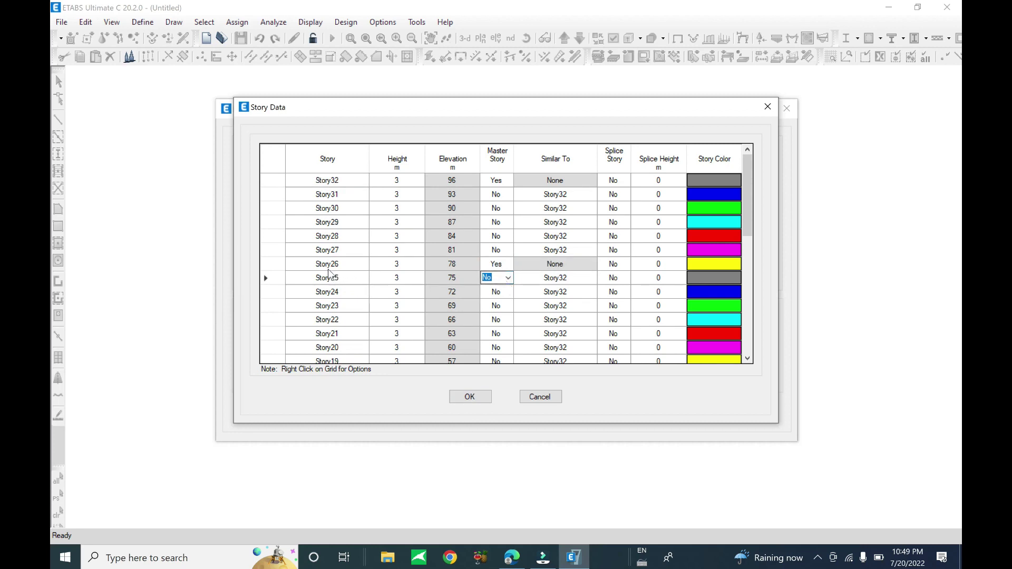
{"action": "left_click", "coordinate": [508, 278]}
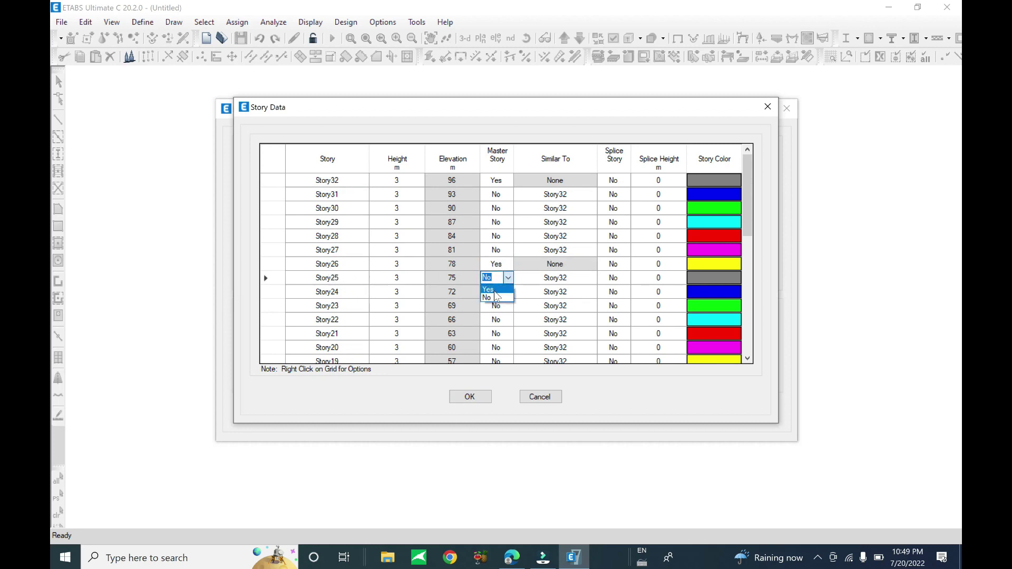
{"action": "left_click", "coordinate": [496, 297]}
{"action": "left_click", "coordinate": [590, 283]}
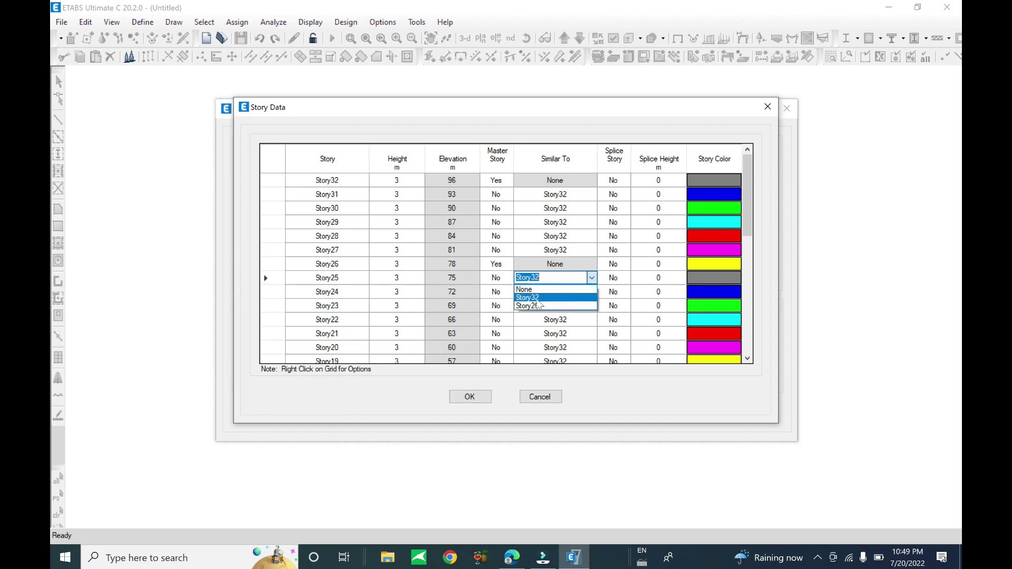
{"action": "left_click", "coordinate": [533, 306]}
{"action": "left_click", "coordinate": [585, 293]}
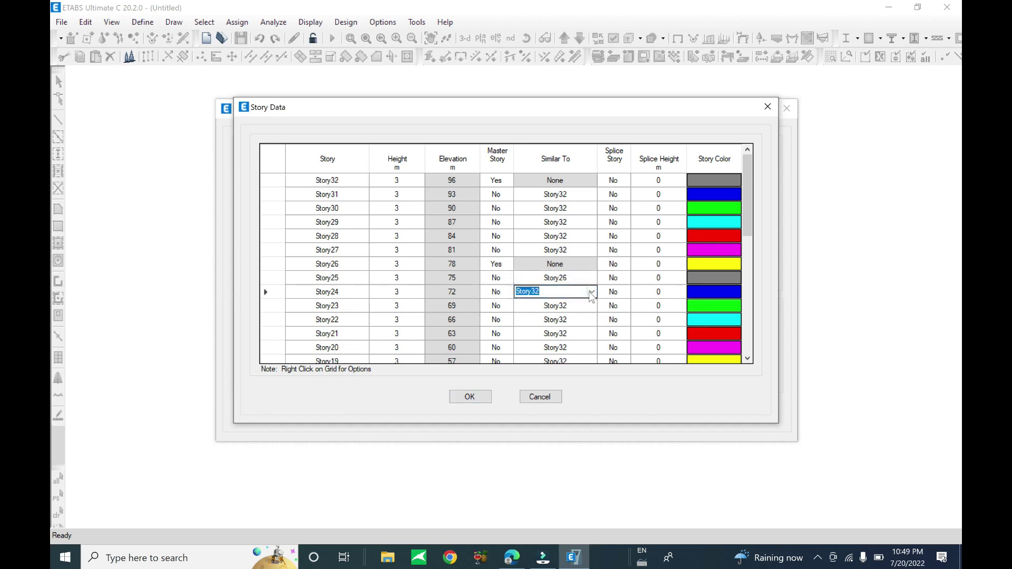
{"action": "left_click", "coordinate": [592, 292]}
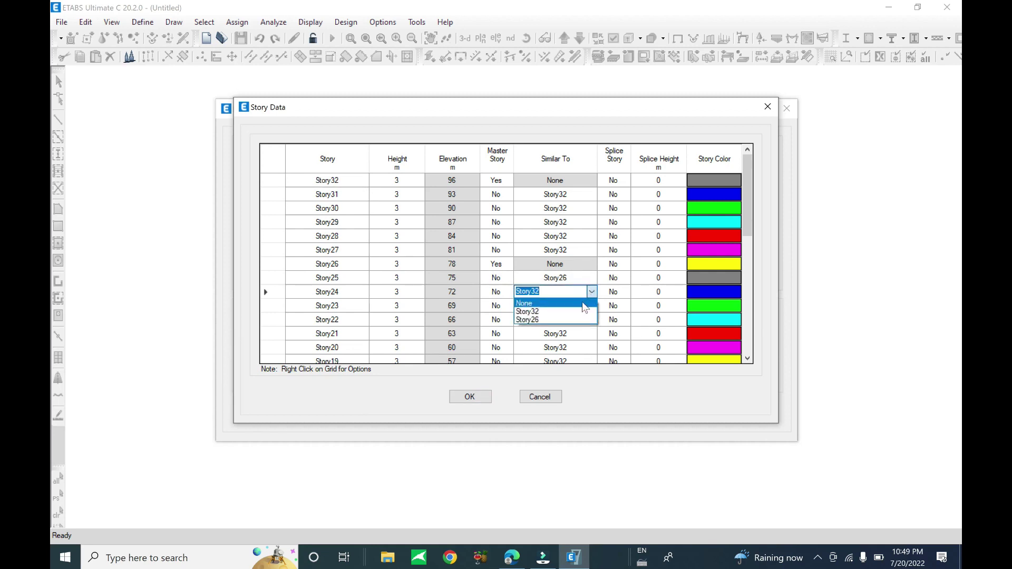
{"action": "left_click", "coordinate": [556, 320]}
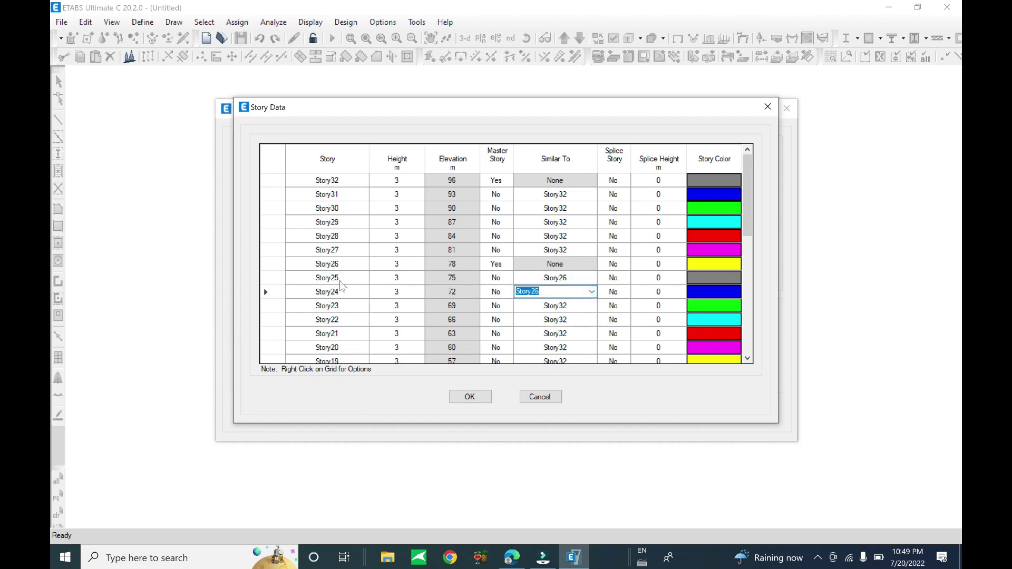
- Return Story26 to a non-master story and set Story26 and Story25 similar to Story32
{"action": "left_click", "coordinate": [509, 281]}
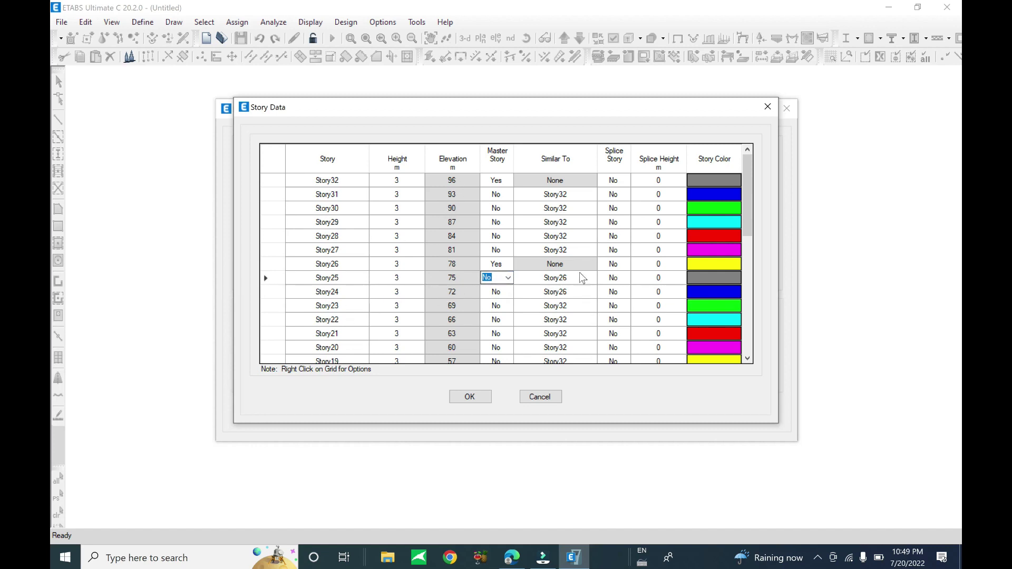
{"action": "left_click", "coordinate": [499, 265]}
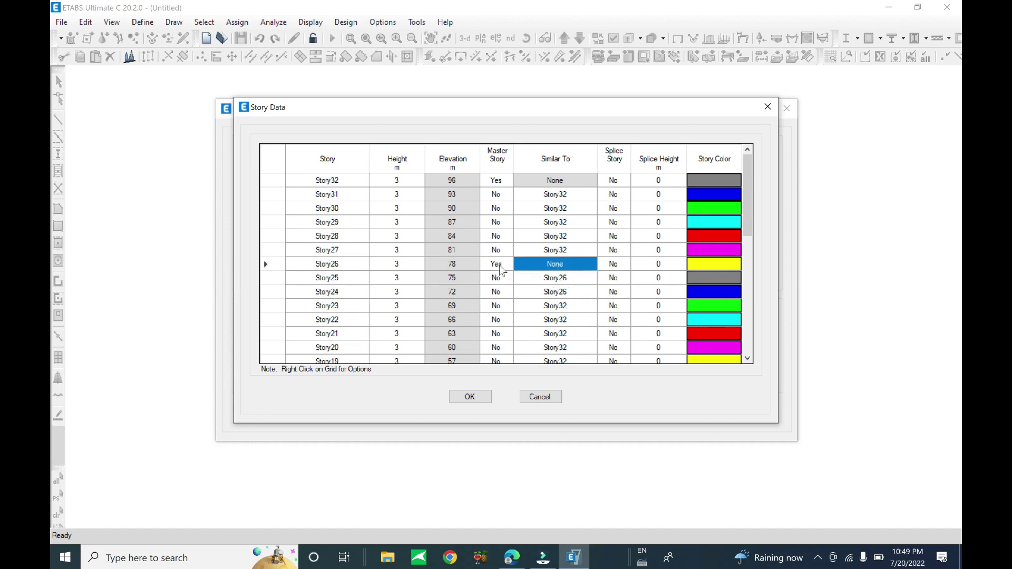
{"action": "left_click", "coordinate": [502, 283]}
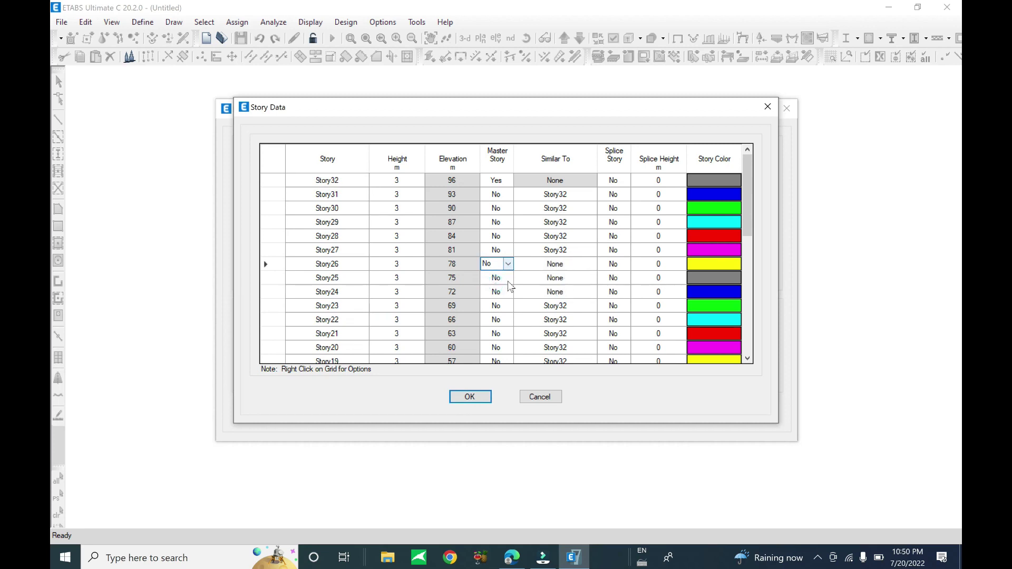
{"action": "left_click", "coordinate": [586, 266]}
{"action": "left_click", "coordinate": [591, 265]}
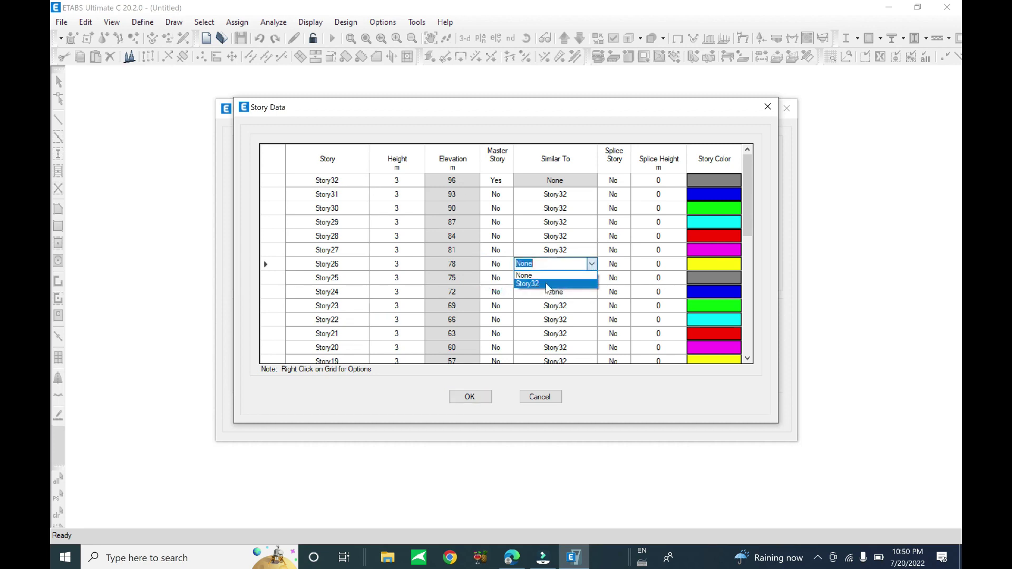
{"action": "left_click", "coordinate": [584, 279]}
{"action": "left_click", "coordinate": [591, 278]}
{"action": "left_click", "coordinate": [561, 298]}
- Check the rows of the story table and accept the custom story data
{"action": "left_click", "coordinate": [332, 180]}
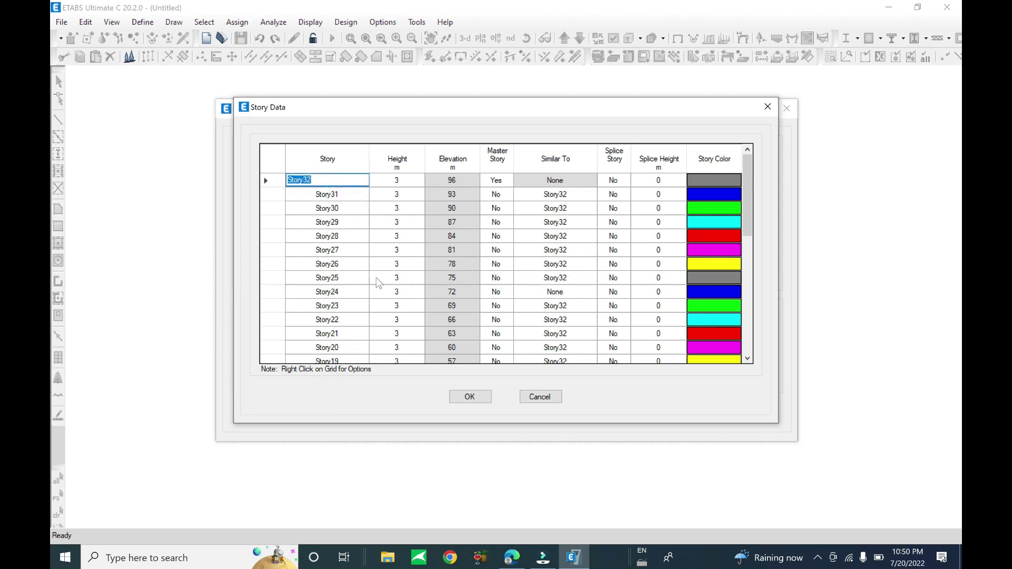
{"action": "left_click", "coordinate": [343, 250]}
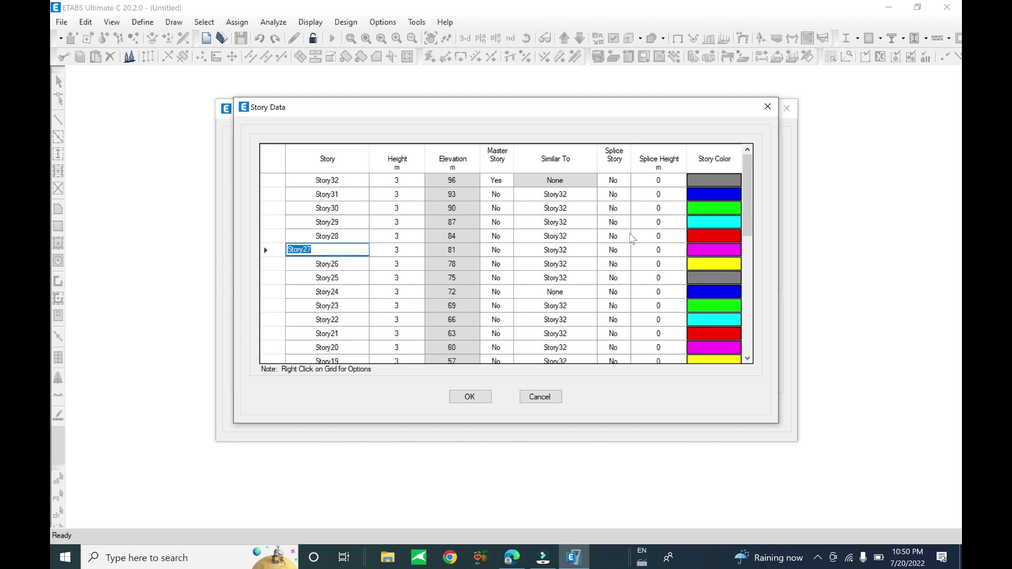
{"action": "left_click_drag", "start_coordinate": [747, 200], "coordinate": [771, 141]}
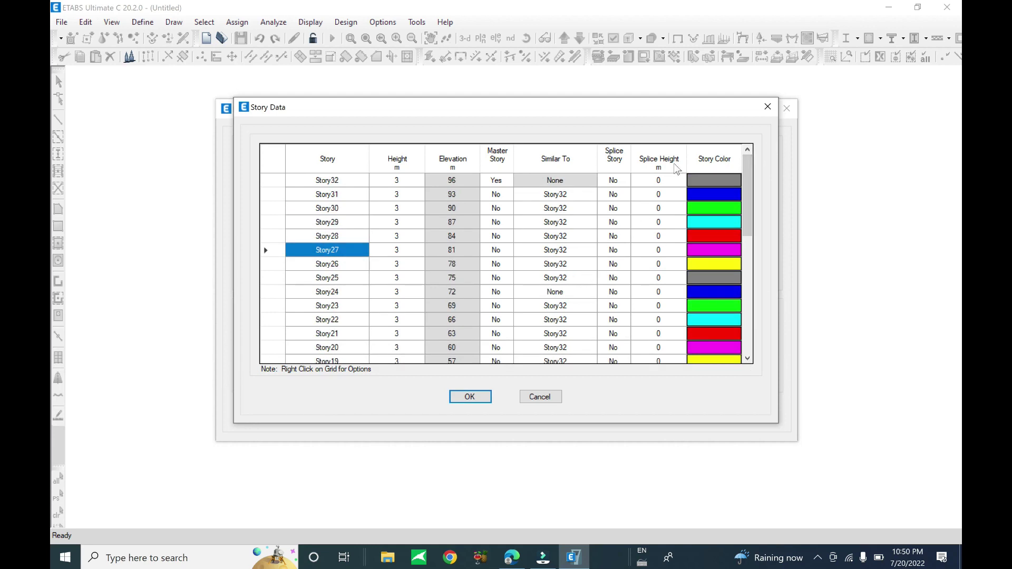
{"action": "left_click", "coordinate": [470, 398]}
- Examine the Flat Slab template's drop panel and post-tensioning tendon settings, then cancel without applying them
{"action": "left_click", "coordinate": [474, 421]}
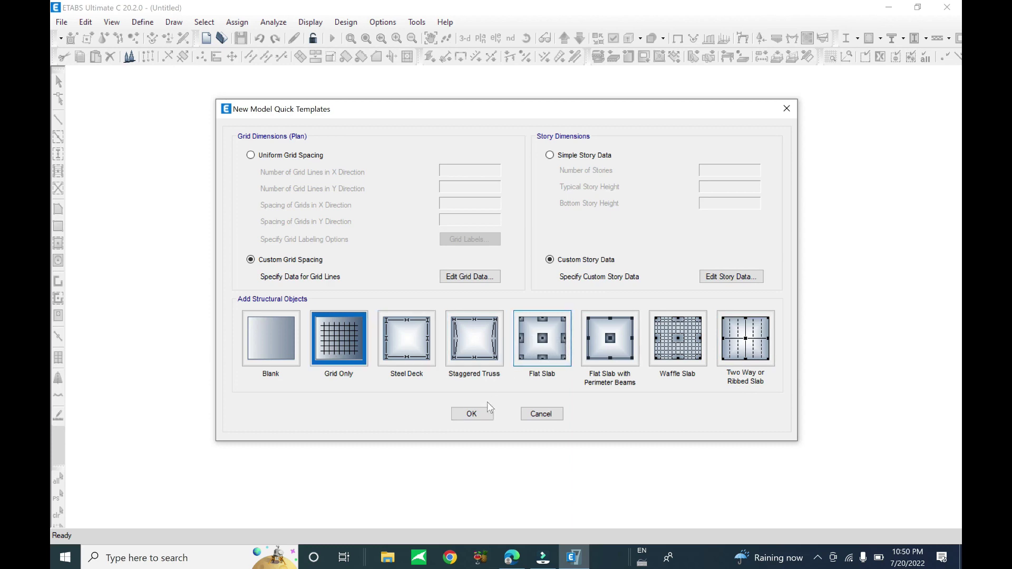
{"action": "left_click", "coordinate": [473, 415]}
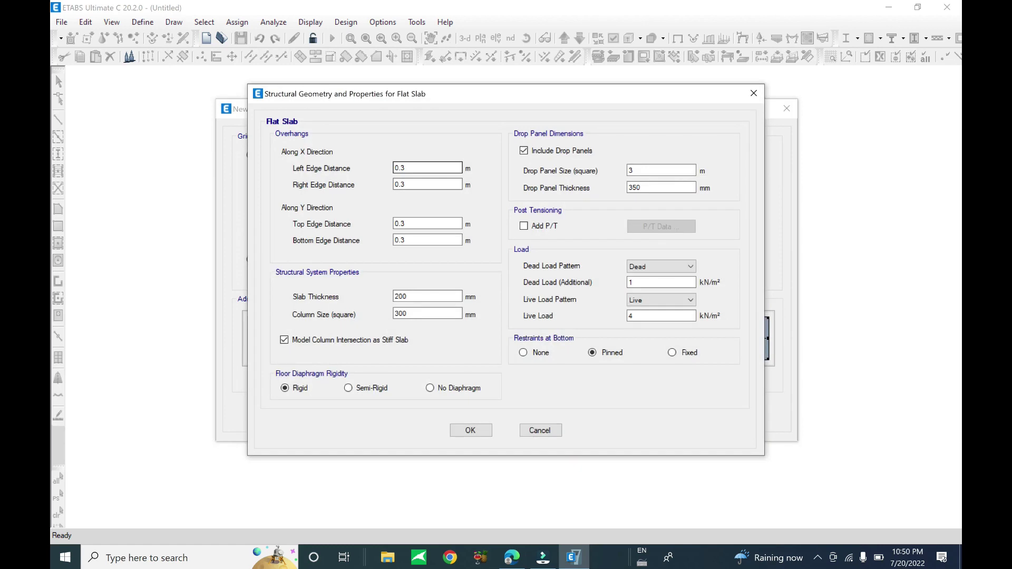
{"action": "left_click", "coordinate": [659, 170]}
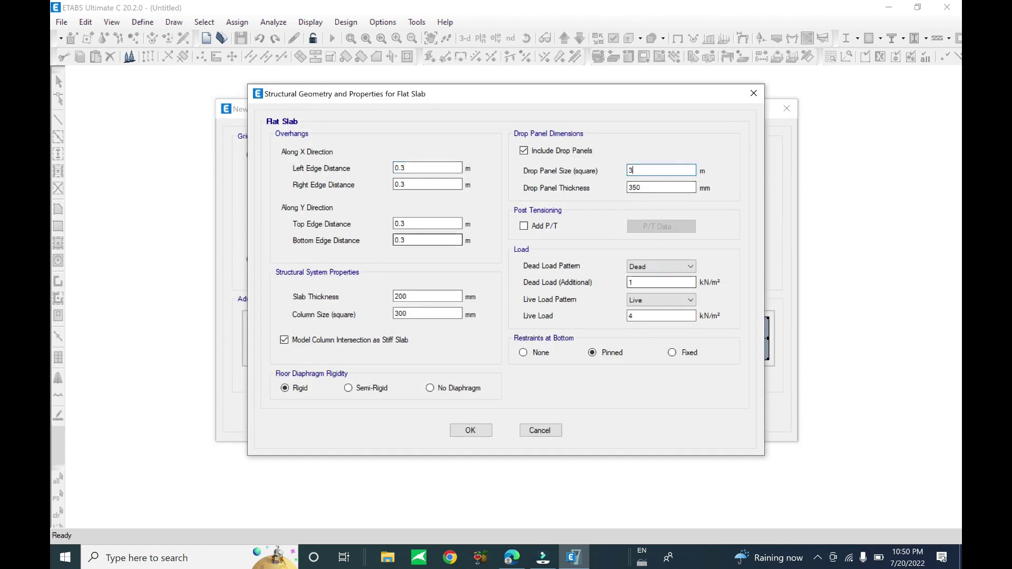
{"action": "left_click", "coordinate": [429, 79]}
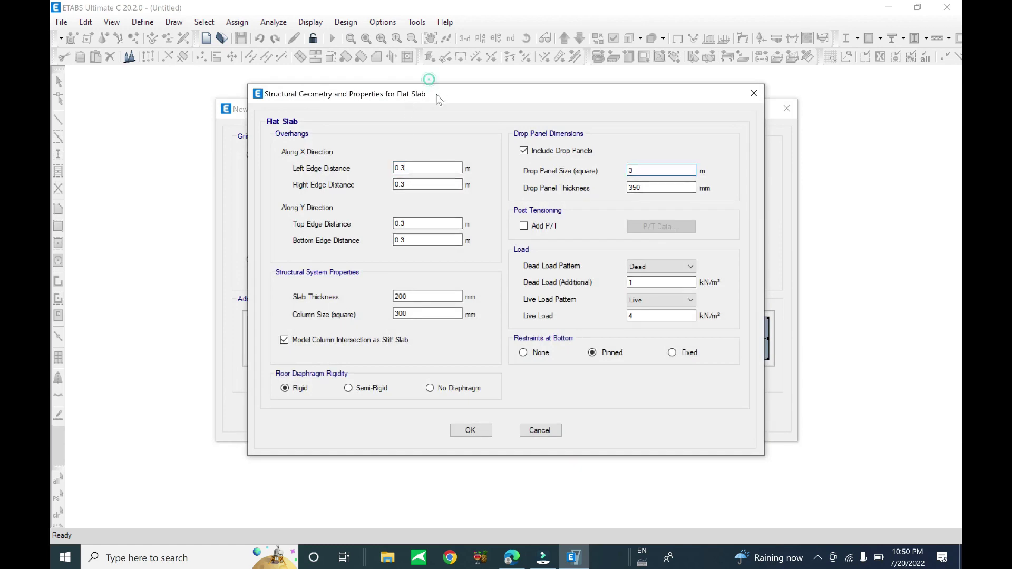
{"action": "left_click", "coordinate": [534, 226]}
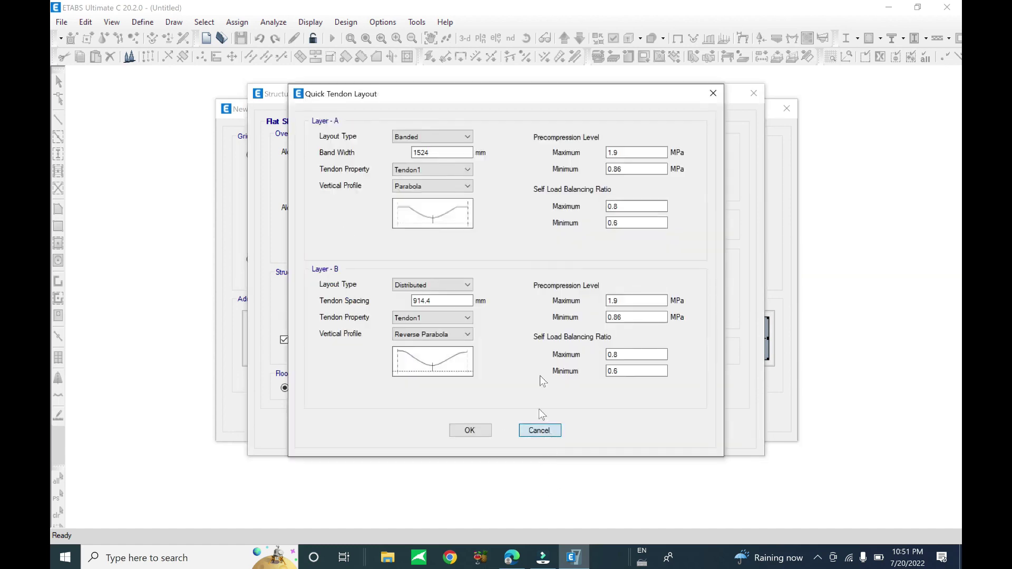
{"action": "left_click", "coordinate": [540, 430]}
{"action": "left_click", "coordinate": [529, 431]}
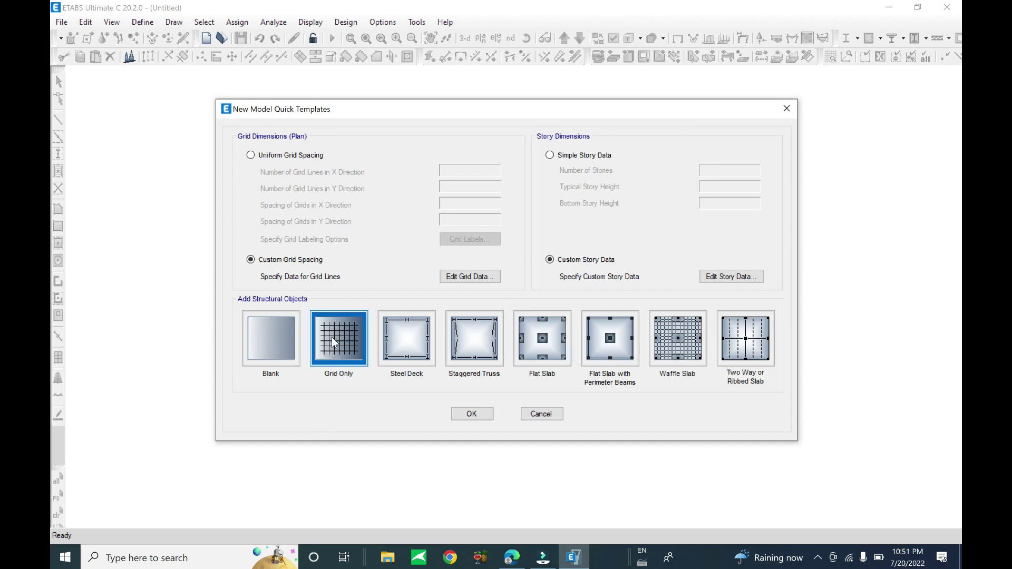
- Create the model from the Grid Only template with the custom grid and story data
{"action": "left_click", "coordinate": [468, 417]}
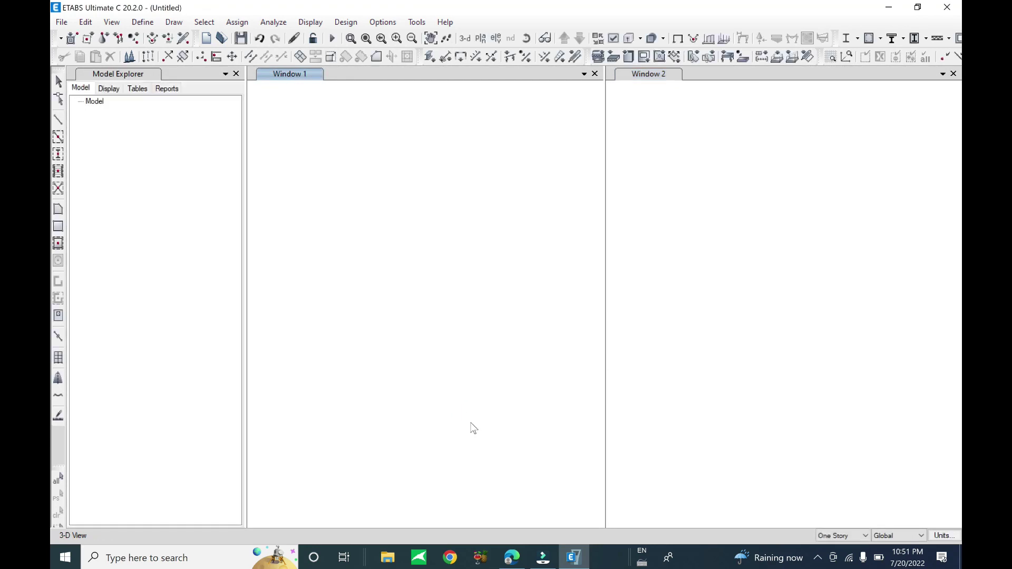
- Switch to the web browser and load youtube.com in a new tab
{"action": "left_click", "coordinate": [511, 559]}
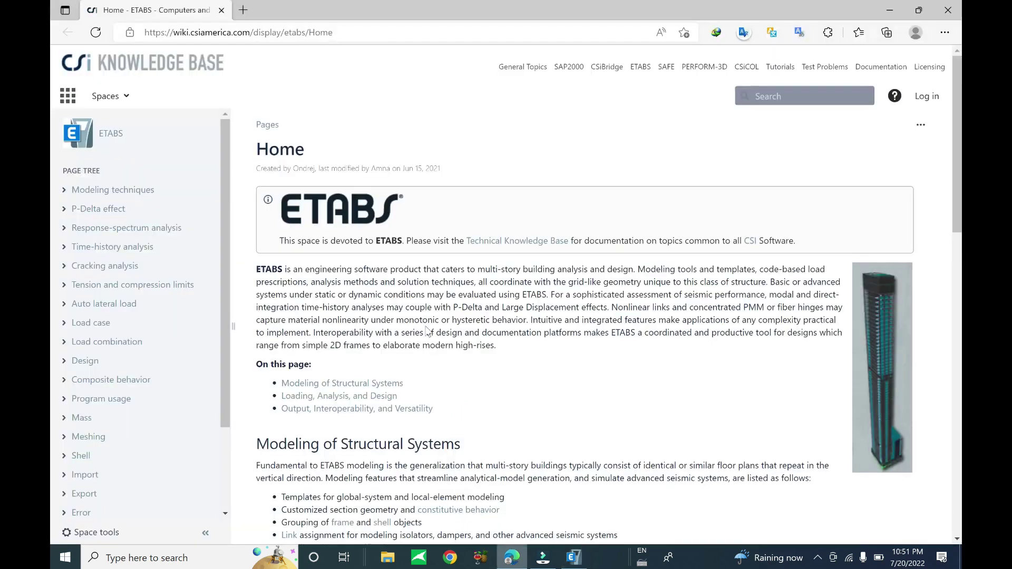
{"action": "left_click", "coordinate": [243, 10]}
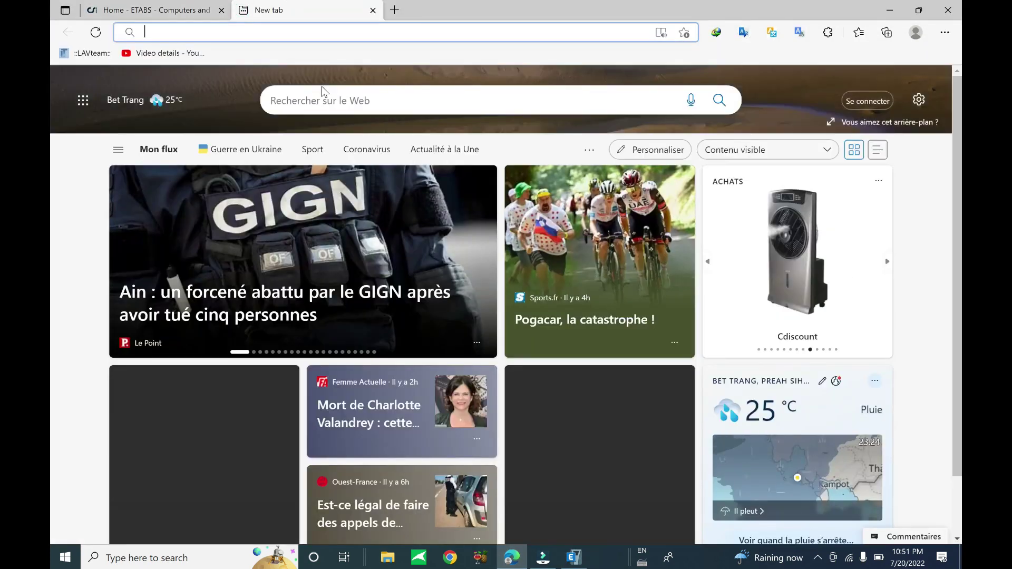
{"action": "type", "text": "youtube.com"}
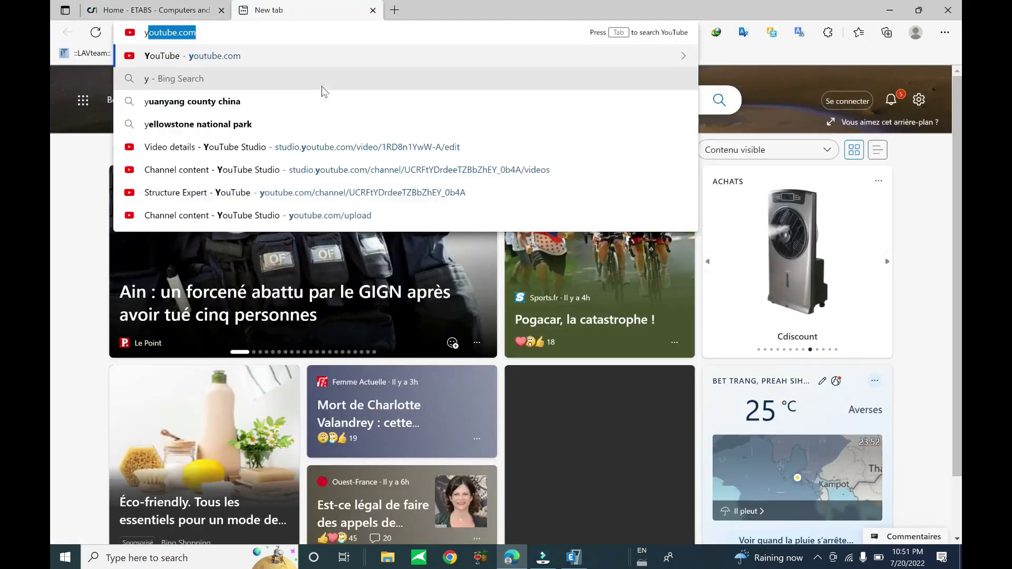
{"action": "key", "text": "Return"}
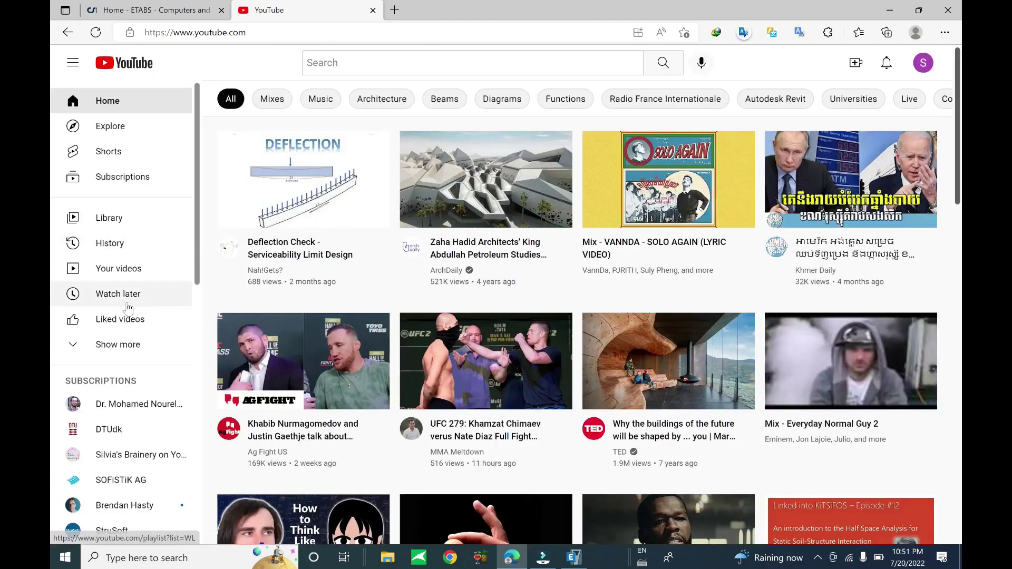
- Open the channel's own videos list in a new browser tab and bring that tab forward
{"action": "right_click", "coordinate": [111, 318]}
{"action": "left_click", "coordinate": [98, 272]}
{"action": "right_click", "coordinate": [98, 272]}
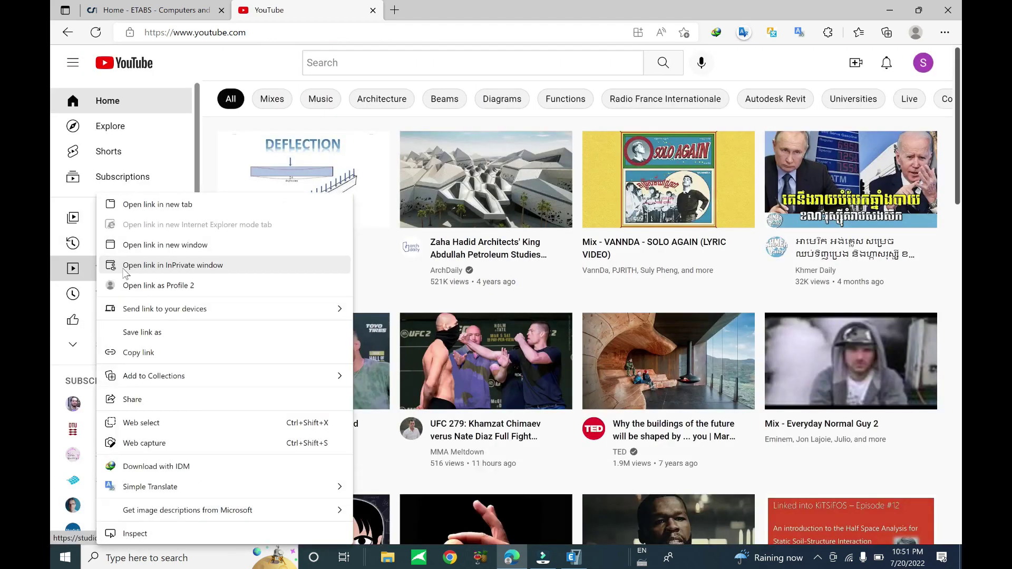
{"action": "left_click", "coordinate": [142, 206]}
{"action": "left_click", "coordinate": [473, 6]}
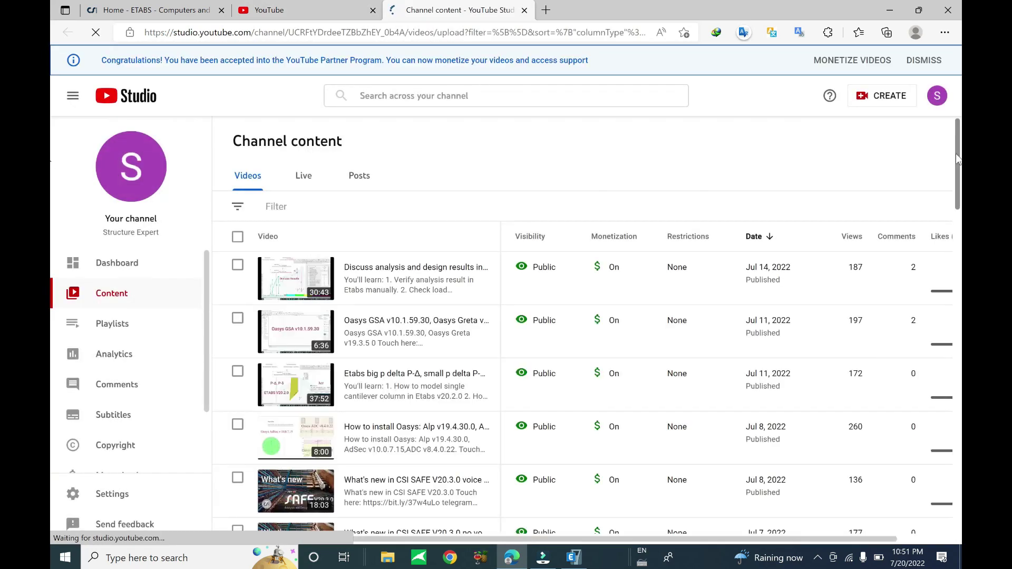
- Set the channel content list to 50 rows per page and advance to its second page
{"action": "scroll", "coordinate": [952, 202], "scroll_direction": "down", "scroll_amount": 20}
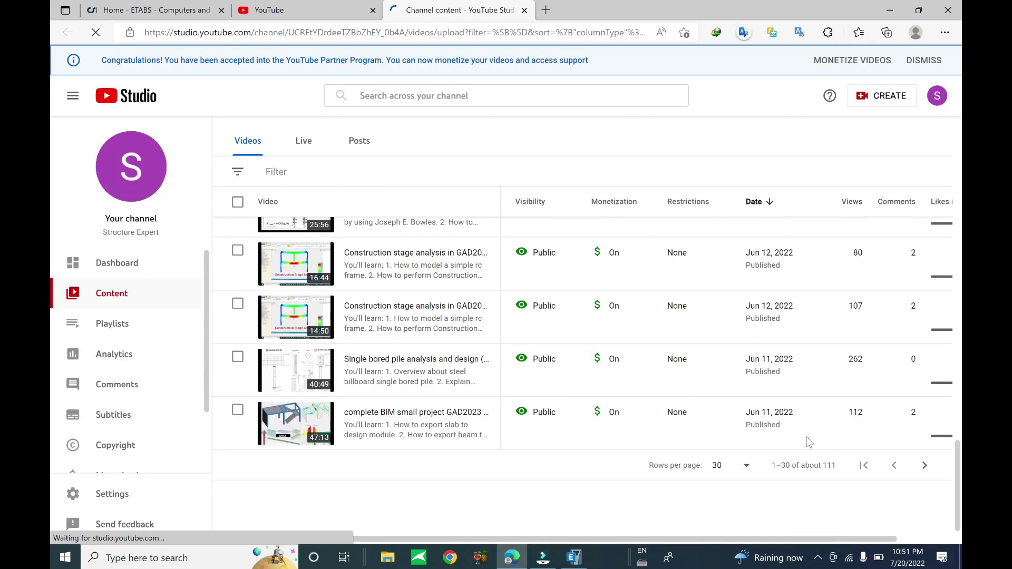
{"action": "left_click", "coordinate": [747, 469]}
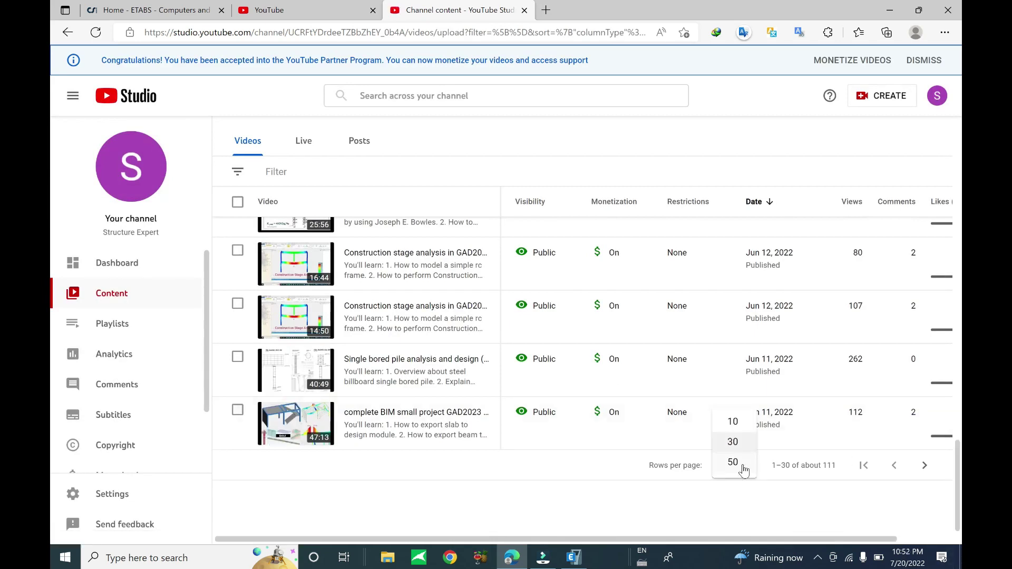
{"action": "left_click", "coordinate": [746, 464]}
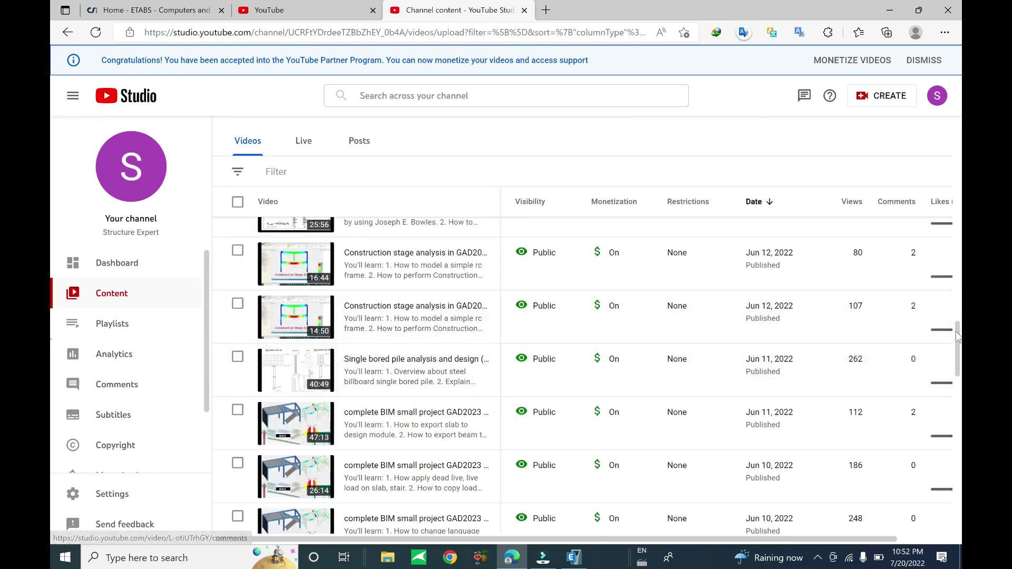
{"action": "left_click_drag", "start_coordinate": [959, 374], "coordinate": [955, 519]}
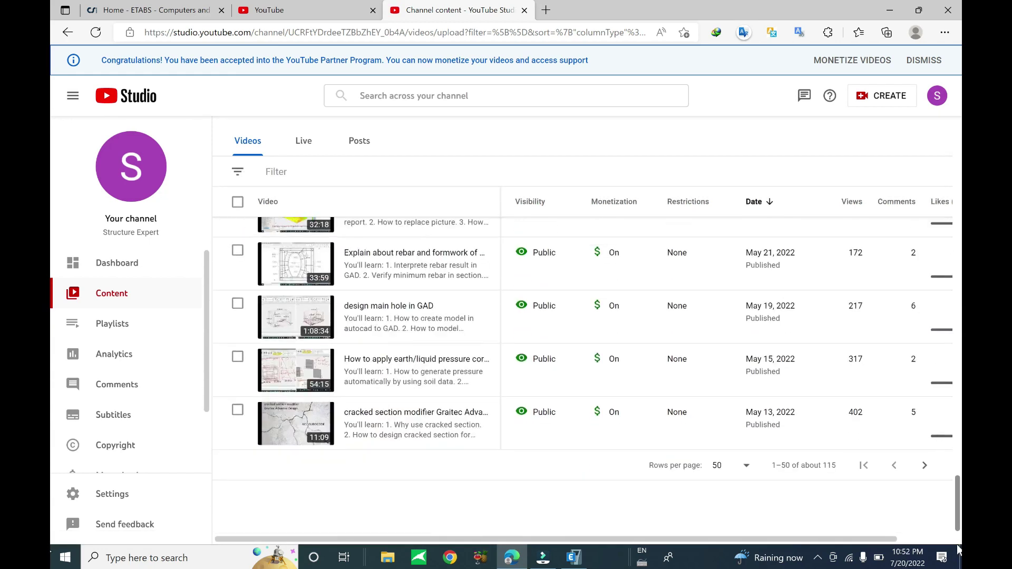
{"action": "left_click", "coordinate": [925, 465]}
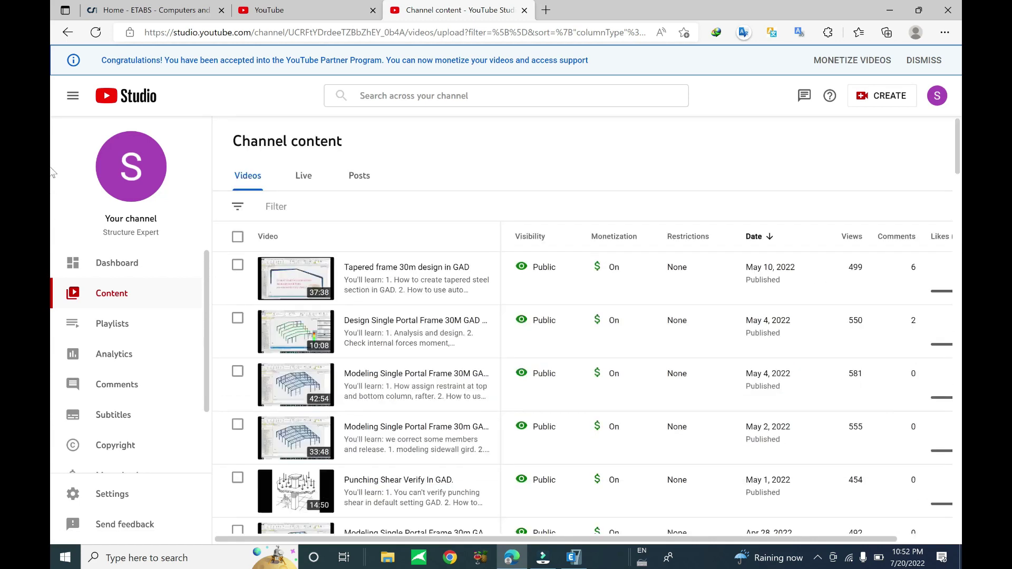
- Look through the older channel videos for the complete building design in ETABS and the RC pre-dimensioning tutorials
{"action": "left_click_drag", "start_coordinate": [957, 174], "coordinate": [949, 527]}
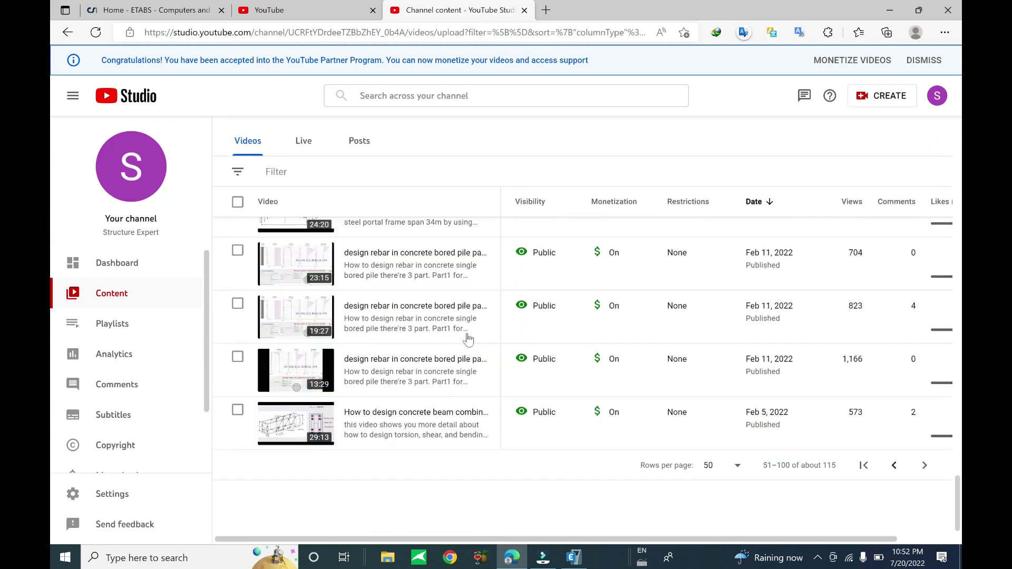
{"action": "scroll", "coordinate": [584, 418], "scroll_direction": "up", "scroll_amount": 3}
{"action": "scroll", "coordinate": [859, 506], "scroll_direction": "down", "scroll_amount": 3}
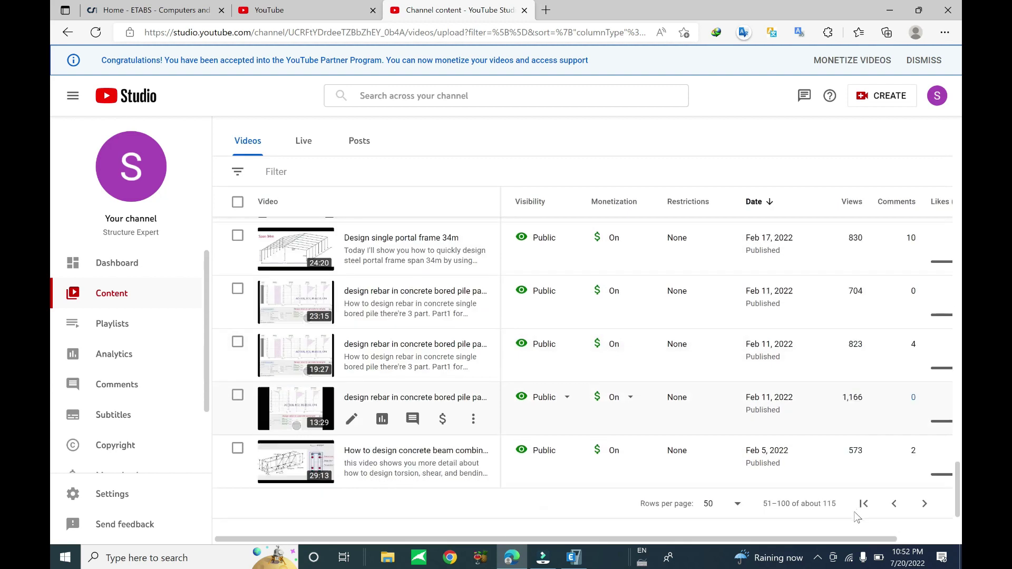
{"action": "left_click", "coordinate": [923, 475]}
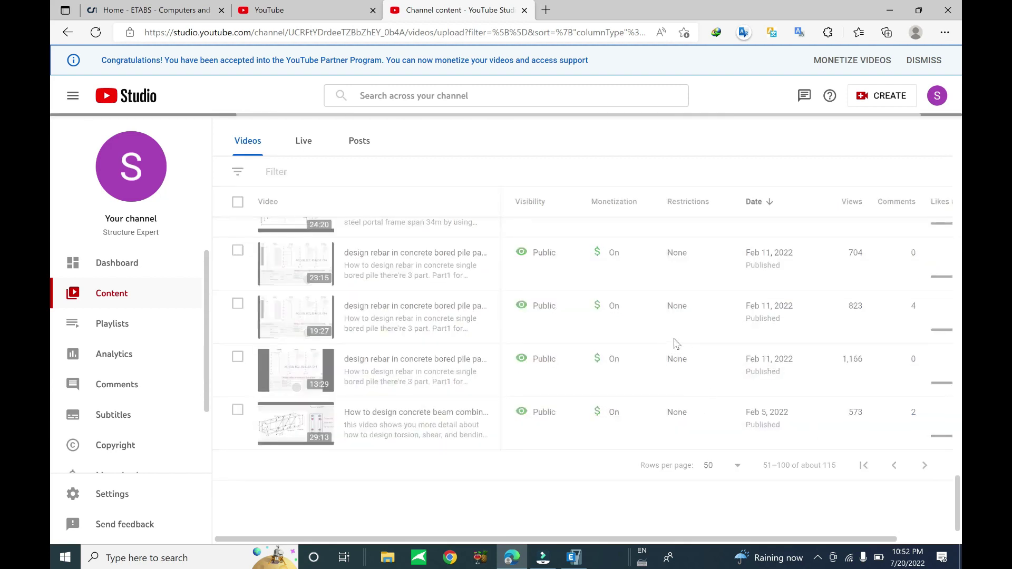
{"action": "scroll", "coordinate": [457, 417], "scroll_direction": "down", "scroll_amount": 5}
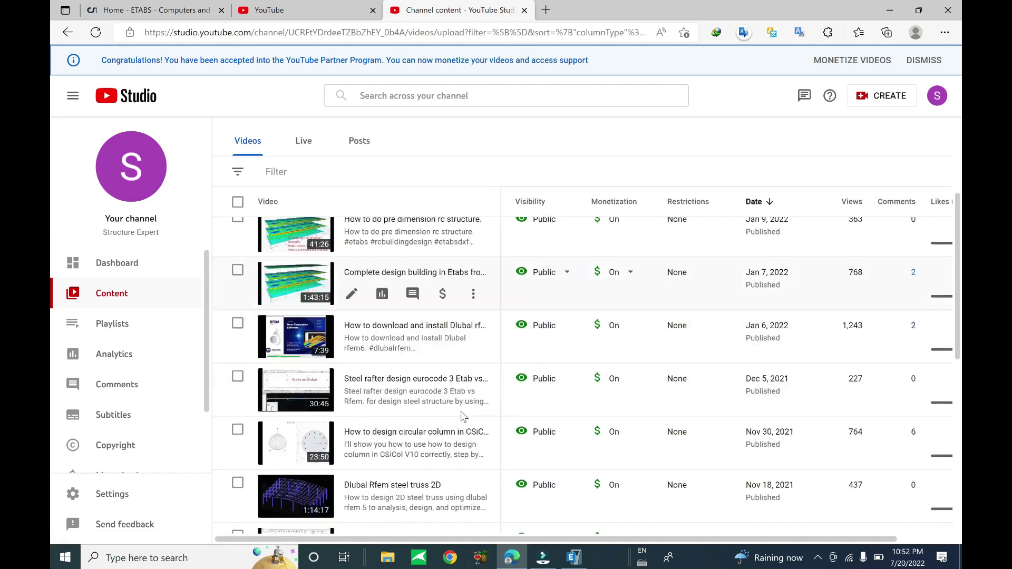
{"action": "scroll", "coordinate": [343, 364], "scroll_direction": "up", "scroll_amount": 2}
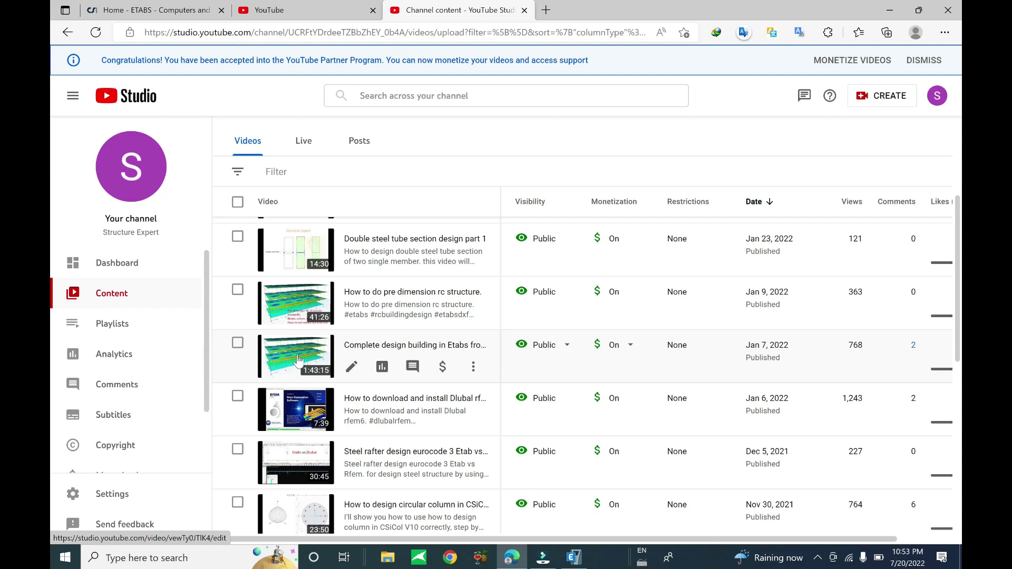
- Switch back to ETABS and narrow the Model Explorer to give the plan and 3-D views more room
{"action": "left_click", "coordinate": [575, 559]}
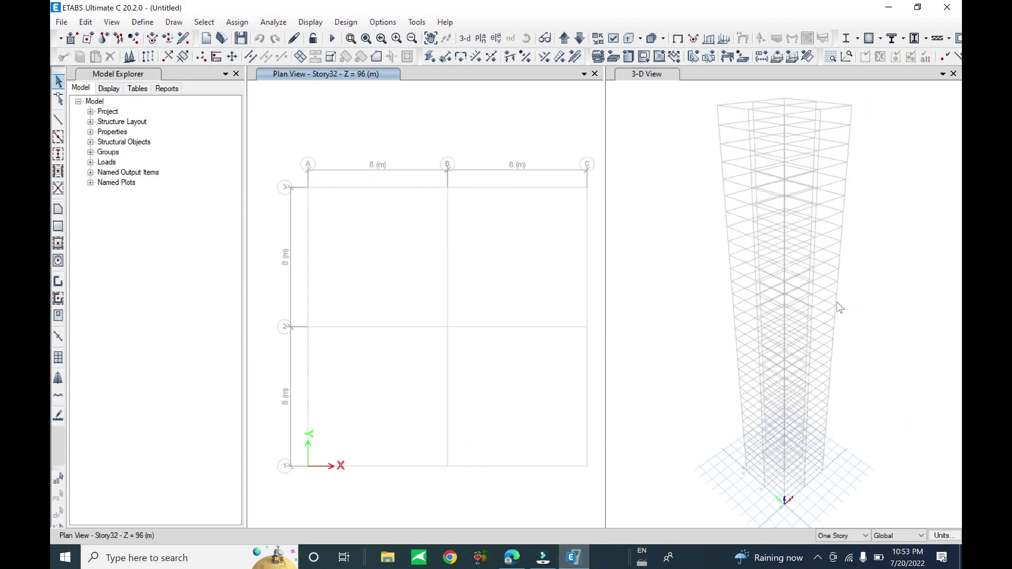
{"action": "scroll", "coordinate": [446, 283], "scroll_direction": "down", "scroll_amount": 5}
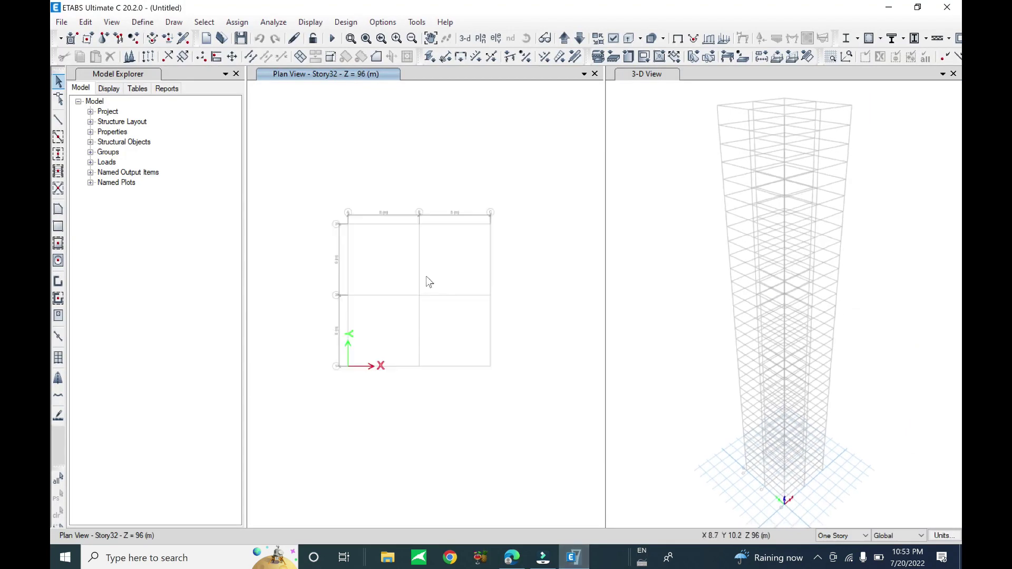
{"action": "scroll", "coordinate": [382, 314], "scroll_direction": "up", "scroll_amount": 4}
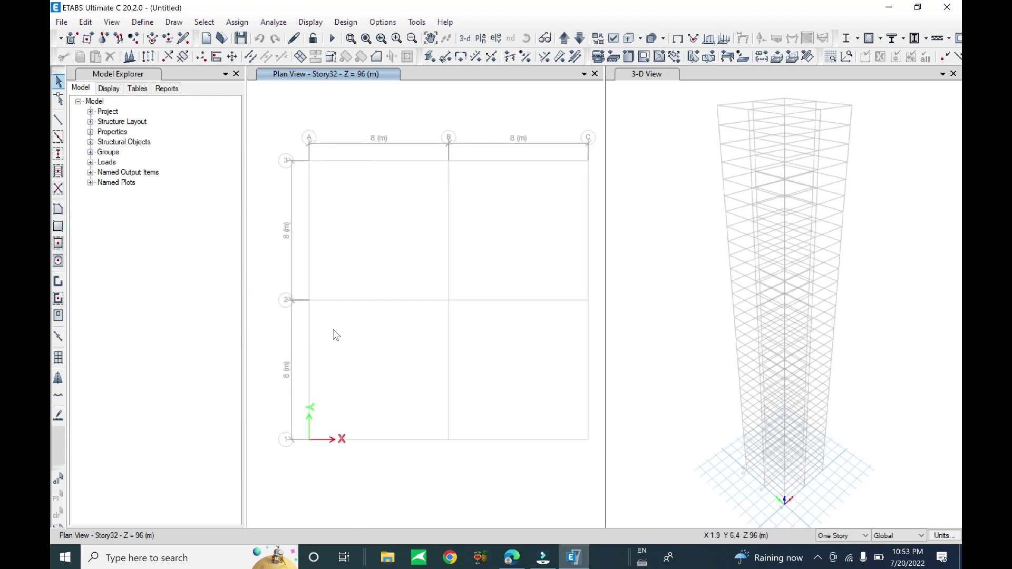
{"action": "left_click", "coordinate": [199, 310]}
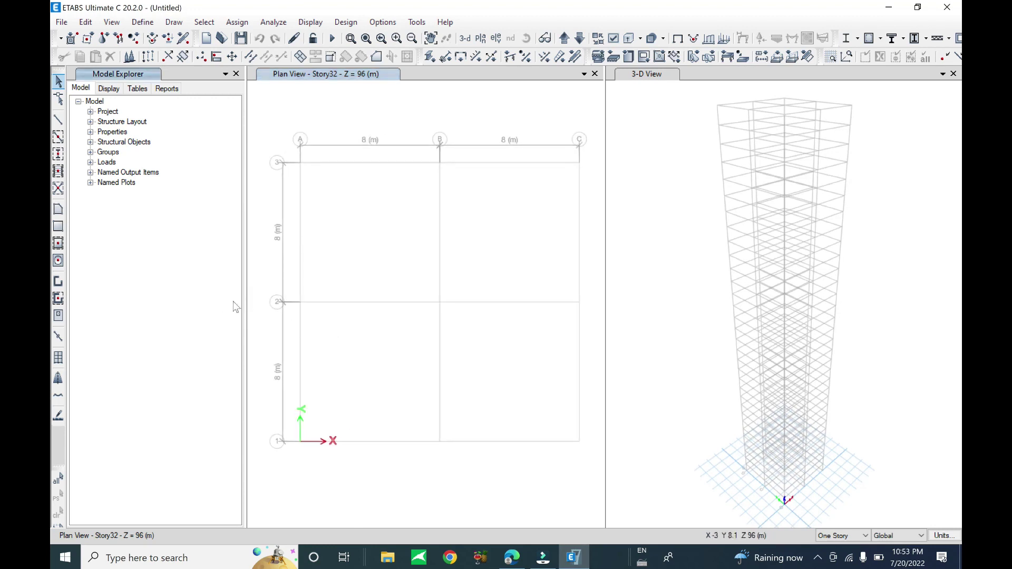
{"action": "left_click_drag", "start_coordinate": [246, 301], "coordinate": [178, 300]}
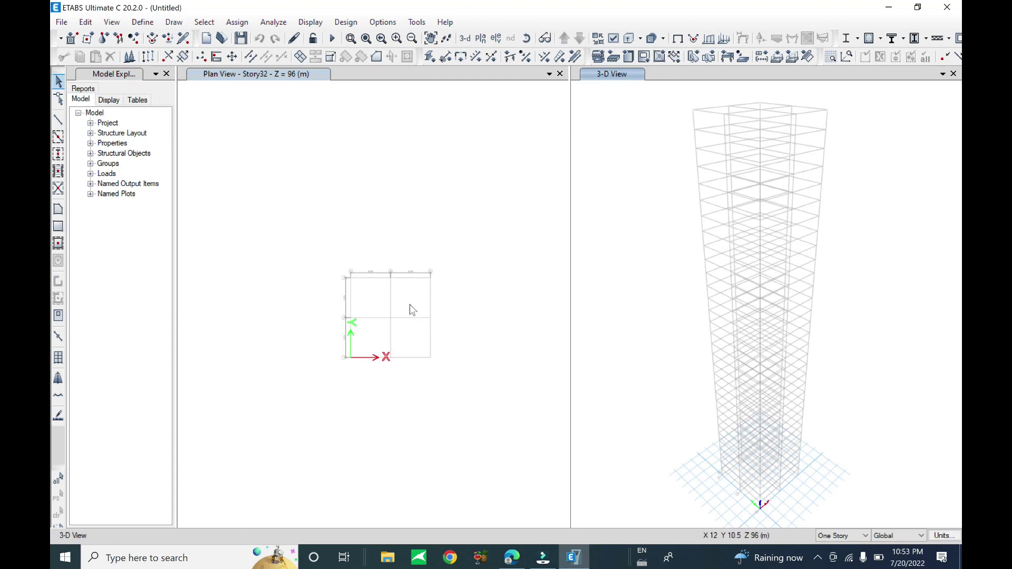
- Open grid system G1 for modification from the plan view and display its grid data as spacing
{"action": "left_click", "coordinate": [466, 158]}
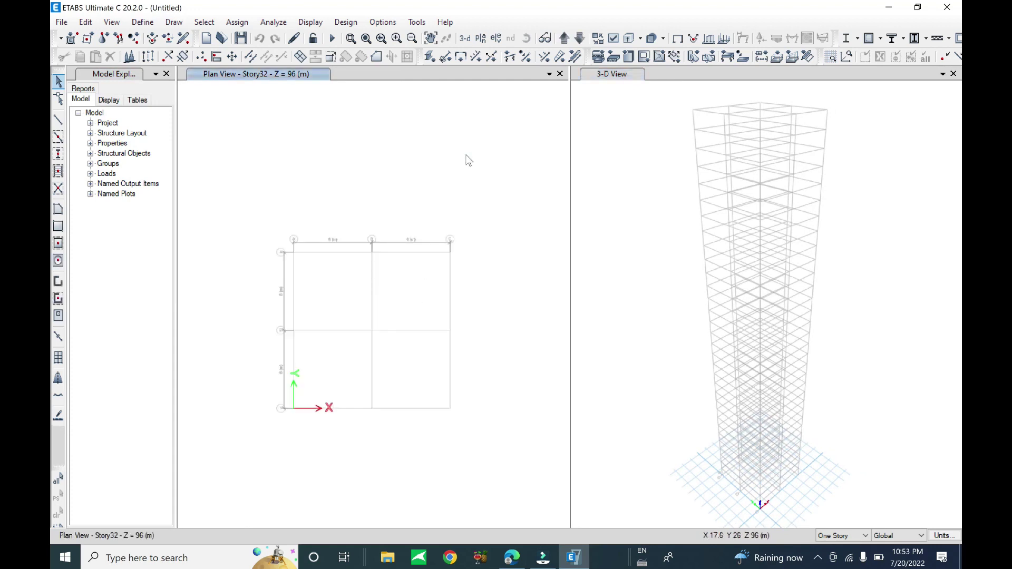
{"action": "right_click", "coordinate": [467, 158]}
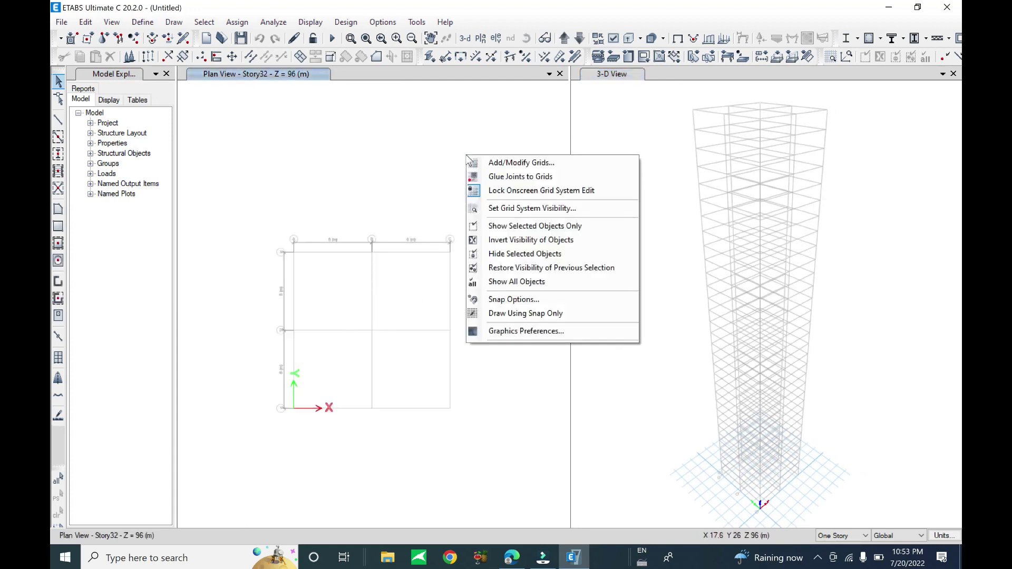
{"action": "left_click", "coordinate": [495, 163]}
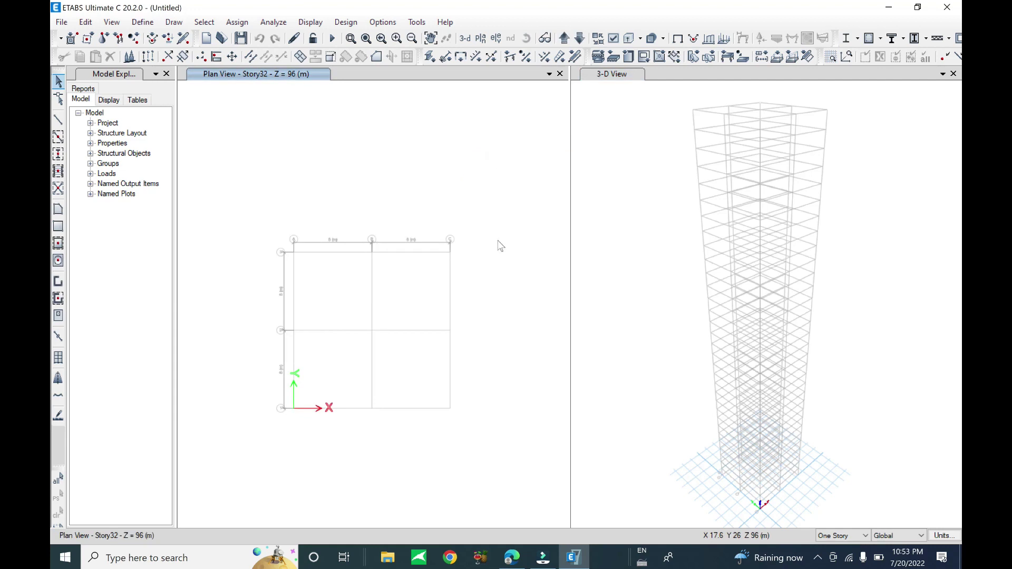
{"action": "left_click_drag", "start_coordinate": [449, 91], "coordinate": [690, 94]}
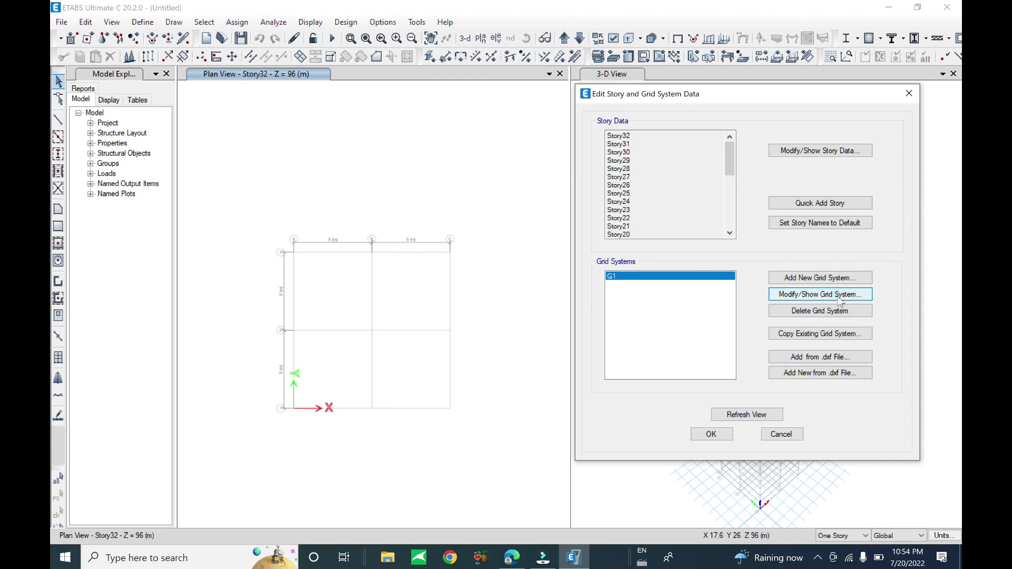
{"action": "double_click", "coordinate": [684, 345]}
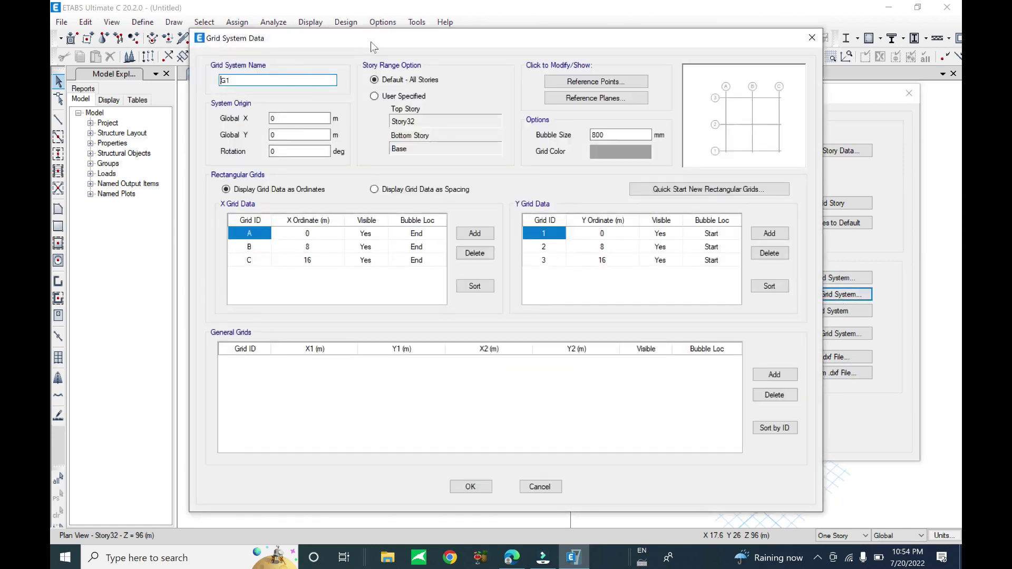
{"action": "left_click_drag", "start_coordinate": [372, 43], "coordinate": [630, 56]}
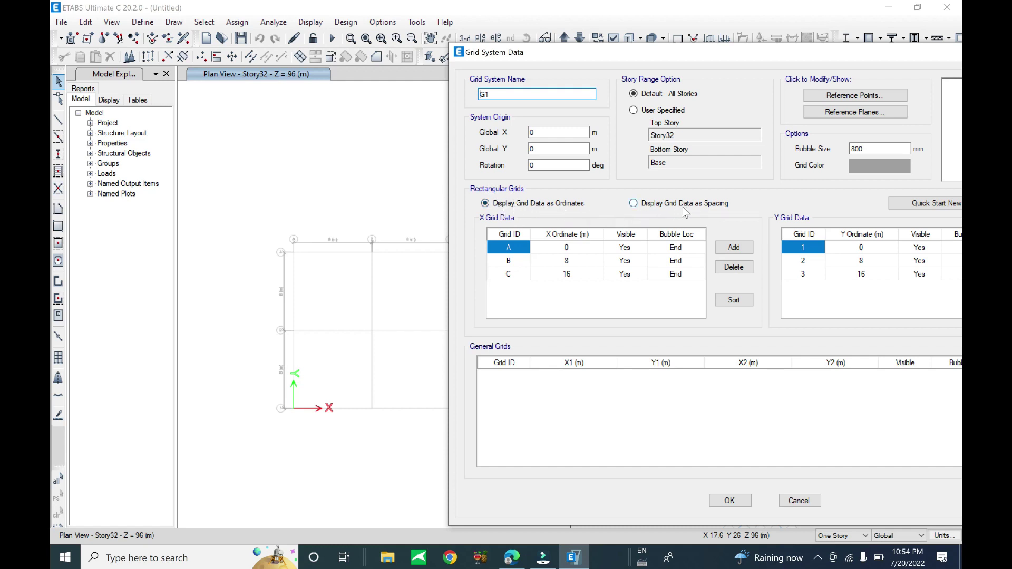
{"action": "left_click", "coordinate": [655, 205]}
{"action": "left_click_drag", "start_coordinate": [546, 52], "coordinate": [624, 45]}
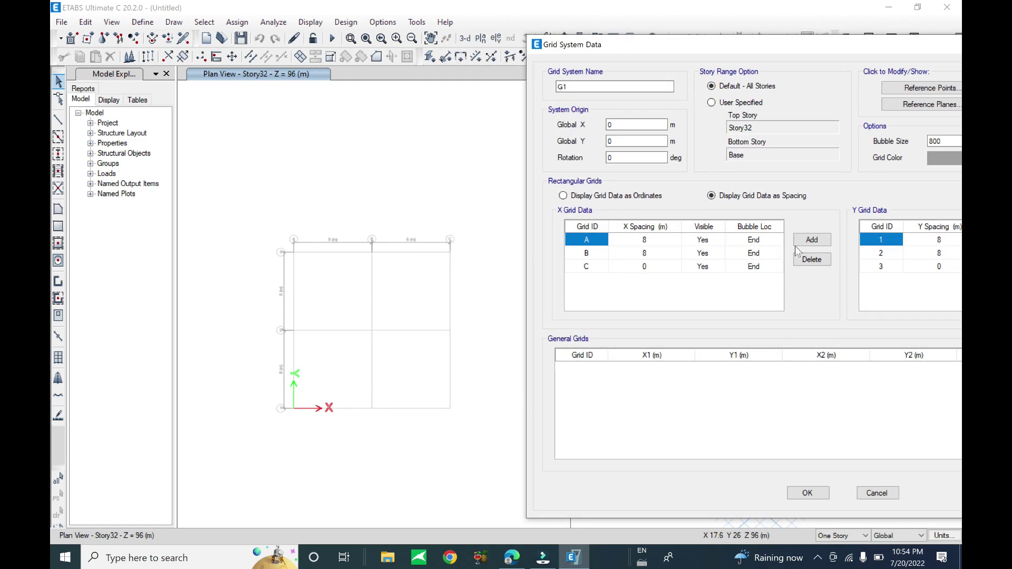
- Add X grid line D to G1 with an 8 m spacing after grid C, accept the grid data and refresh the view
{"action": "left_click", "coordinate": [812, 240]}
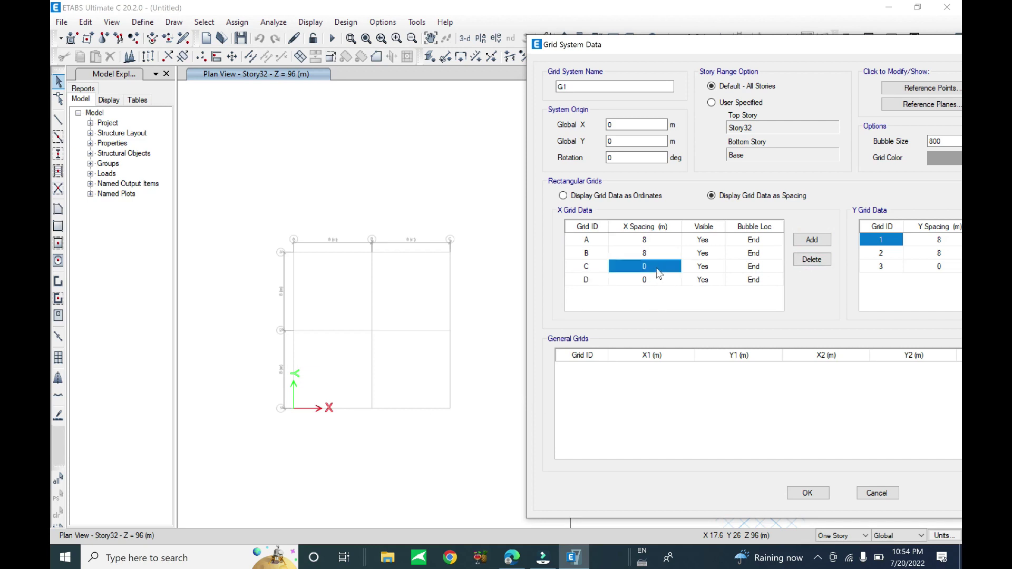
{"action": "type", "text": "8"}
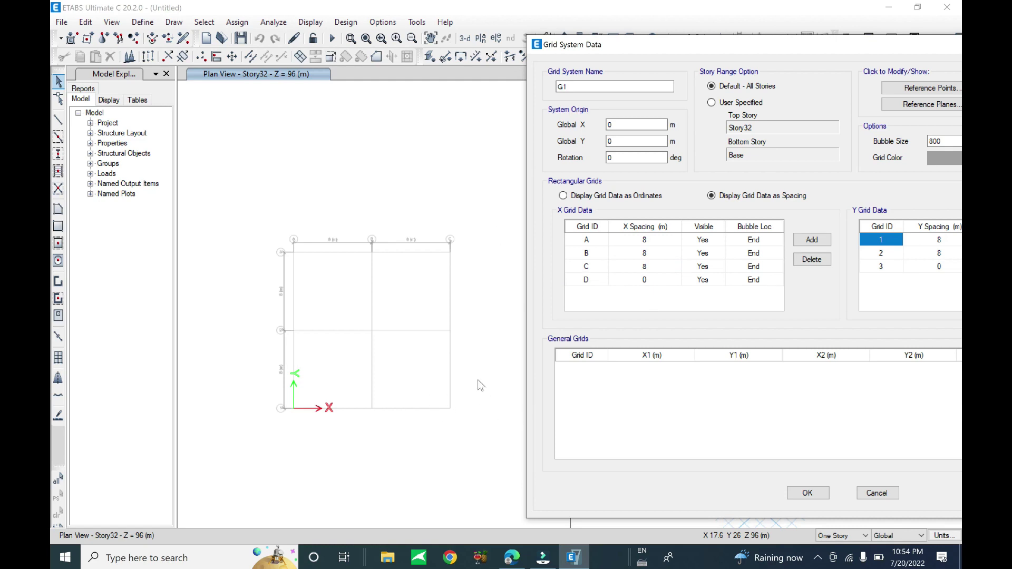
{"action": "left_click_drag", "start_coordinate": [757, 47], "coordinate": [631, 12]}
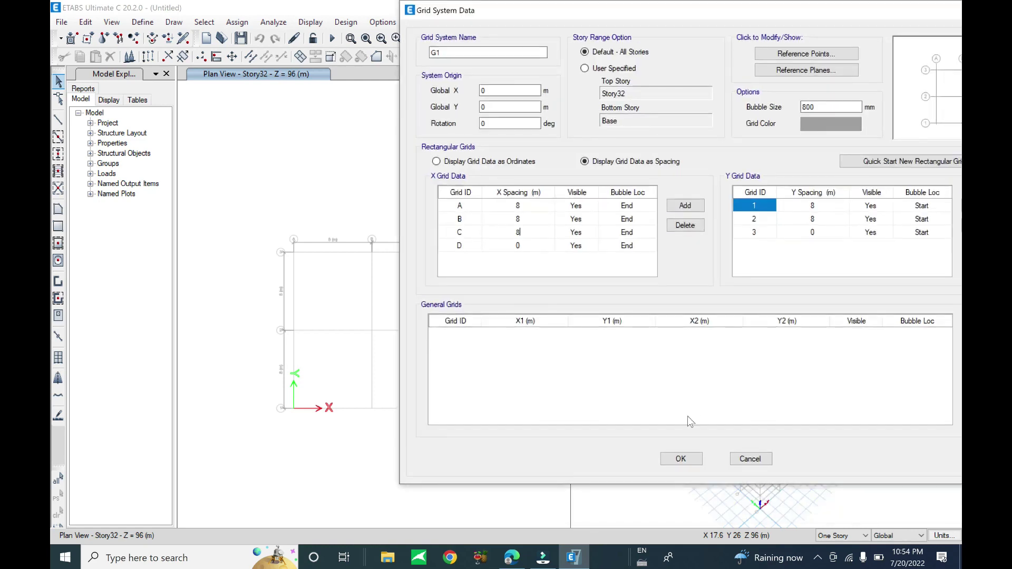
{"action": "left_click", "coordinate": [680, 458]}
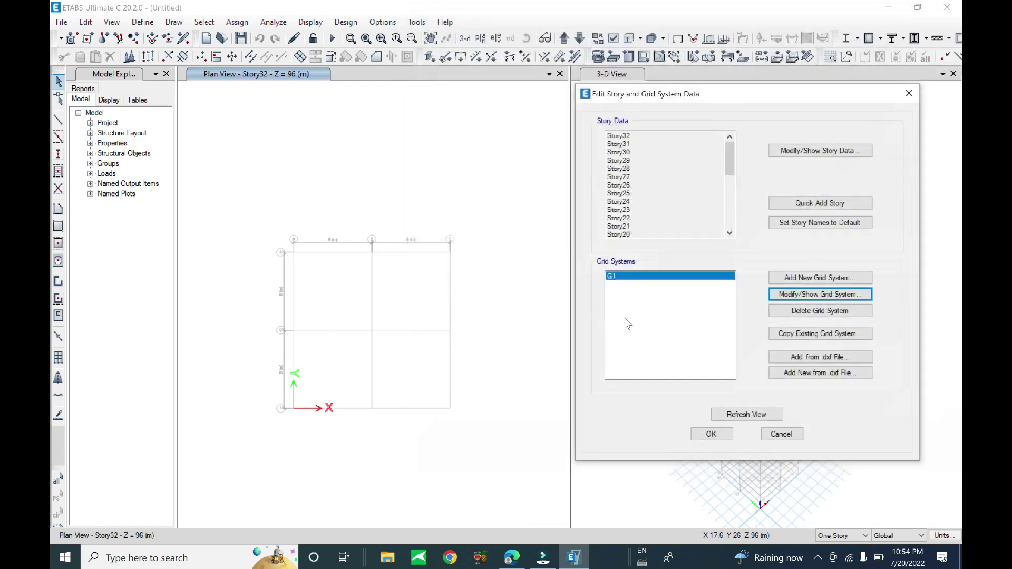
{"action": "left_click", "coordinate": [749, 418]}
{"action": "left_click", "coordinate": [750, 419]}
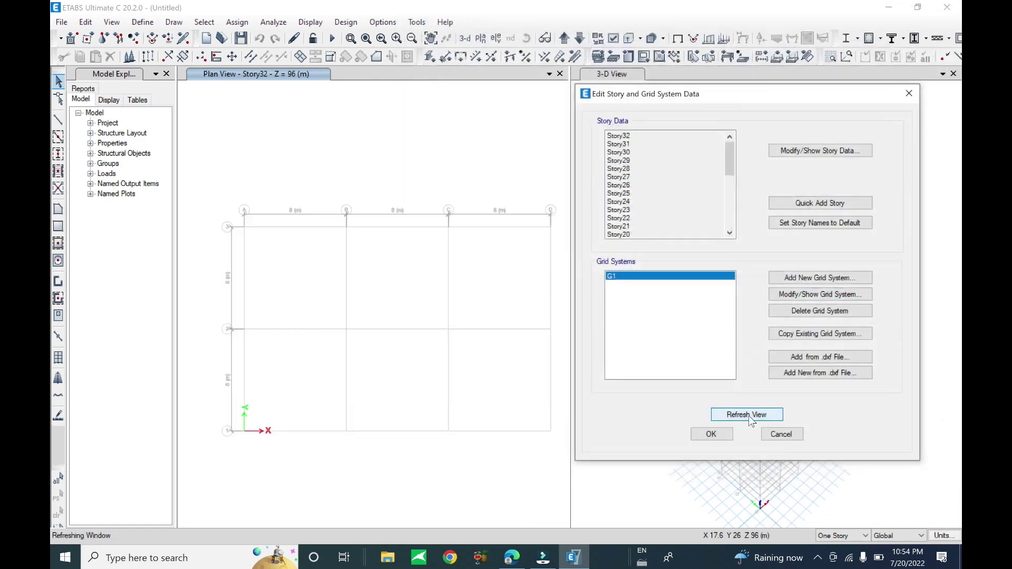
{"action": "left_click", "coordinate": [380, 298]}
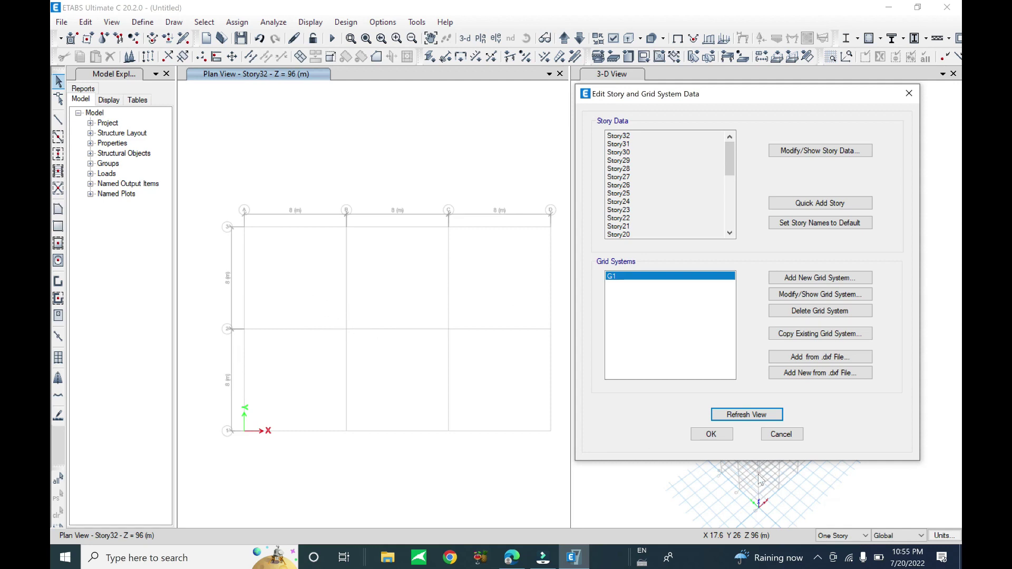
- Accept the story and grid system edits and open the material definitions
{"action": "left_click", "coordinate": [714, 439]}
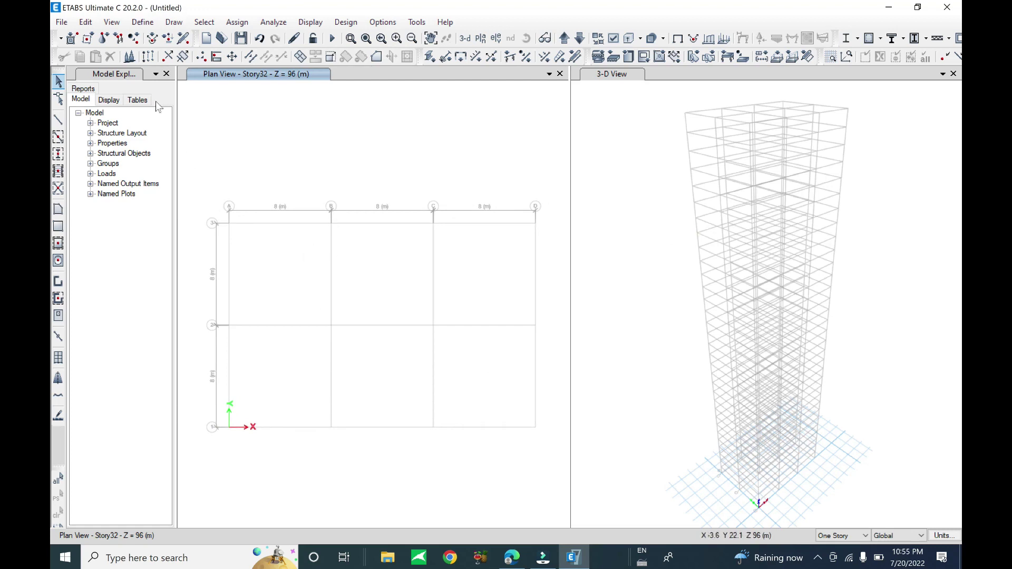
{"action": "left_click", "coordinate": [141, 24]}
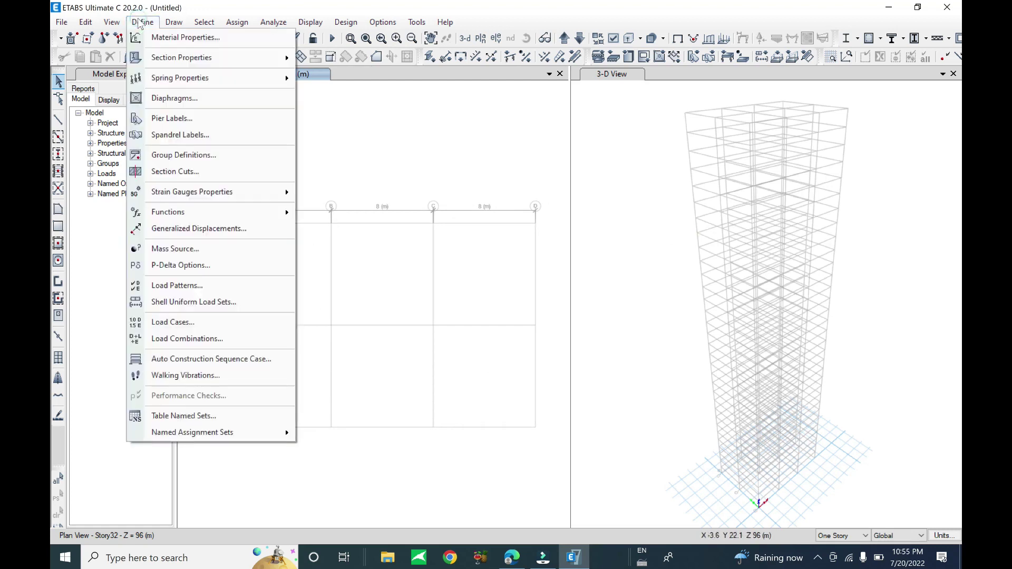
{"action": "left_click", "coordinate": [158, 38]}
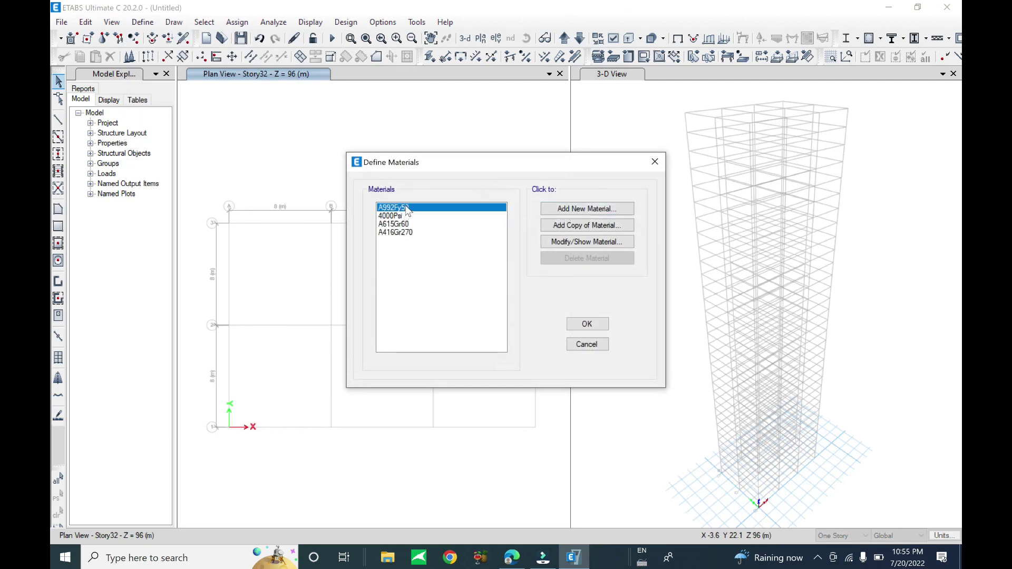
- Look through the default materials A992Fy50, 4000Psi, A615Gr60 and A416Gr270 in the material list
{"action": "left_click_drag", "start_coordinate": [407, 210], "coordinate": [401, 235]}
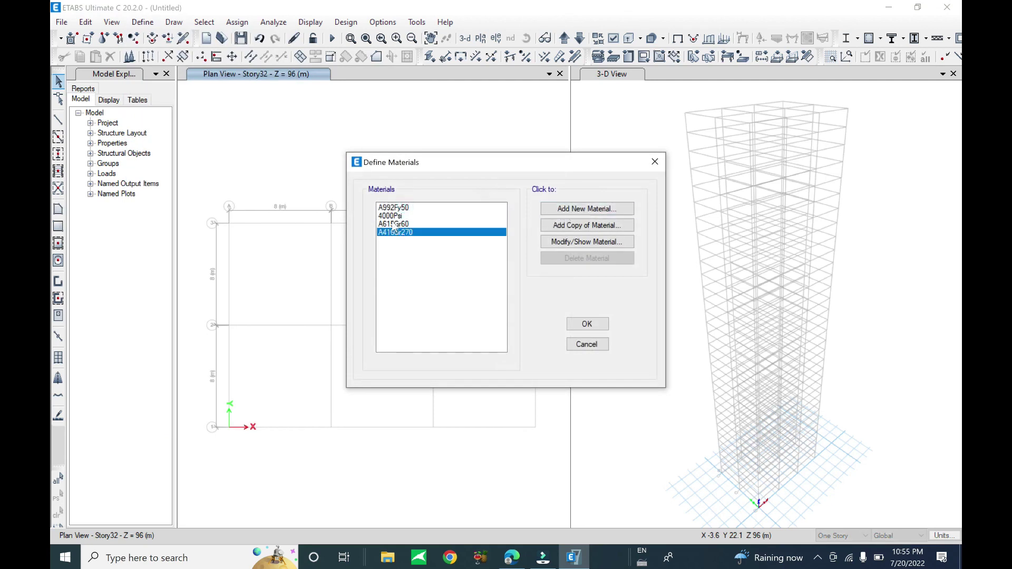
{"action": "left_click", "coordinate": [400, 216]}
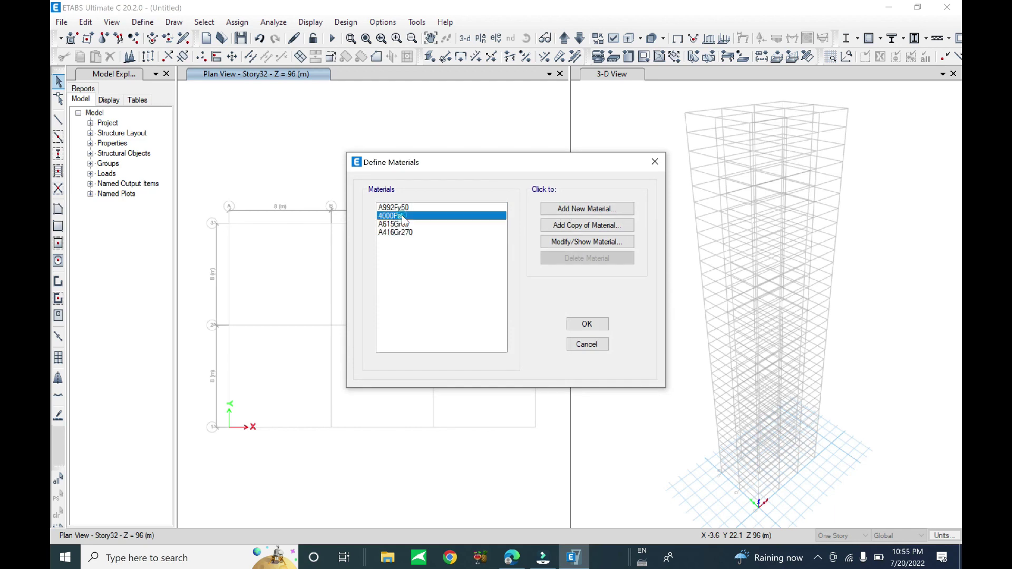
{"action": "left_click", "coordinate": [405, 224]}
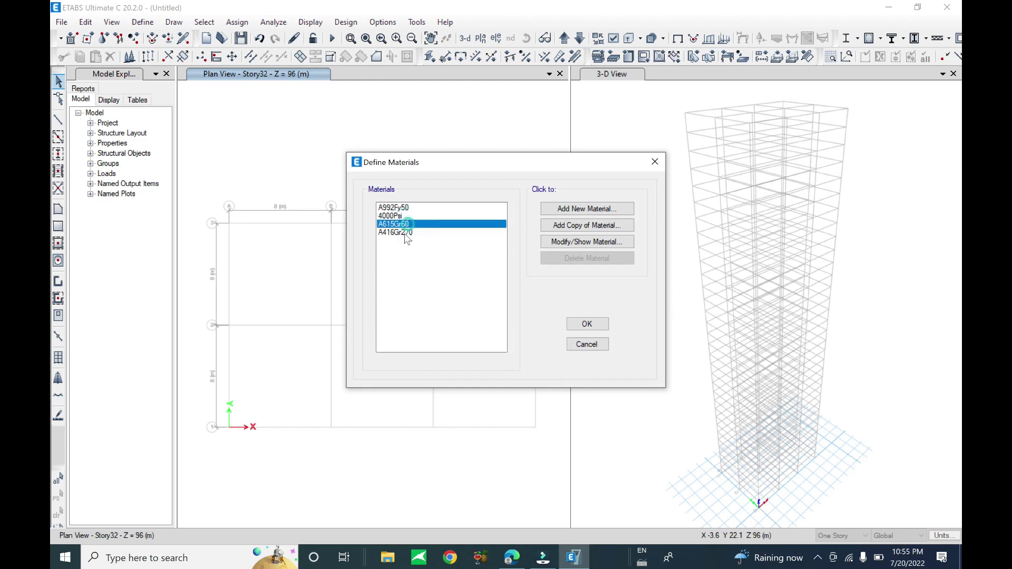
{"action": "left_click", "coordinate": [403, 234]}
{"action": "left_click", "coordinate": [405, 225]}
{"action": "left_click", "coordinate": [405, 209]}
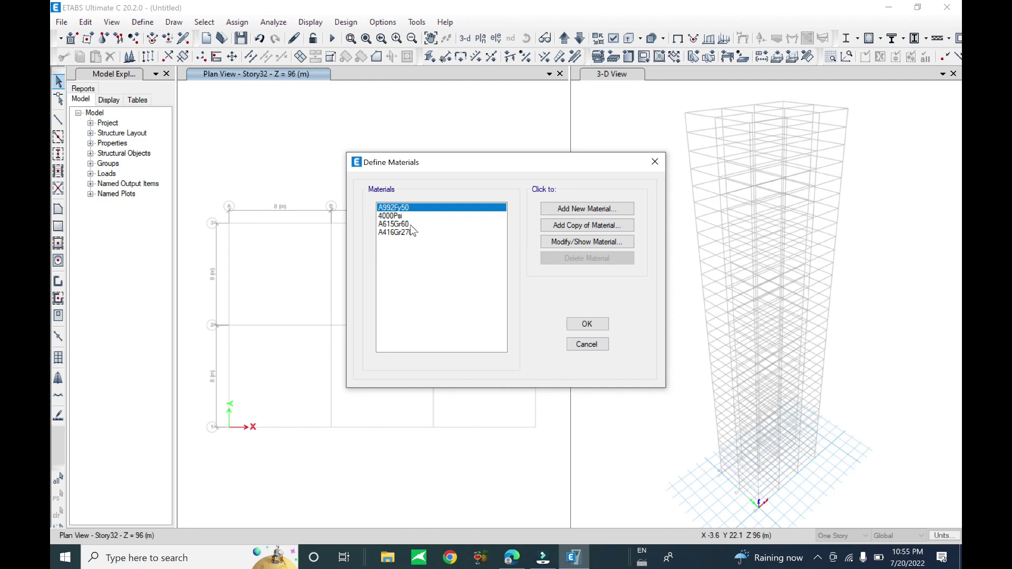
{"action": "left_click", "coordinate": [410, 224]}
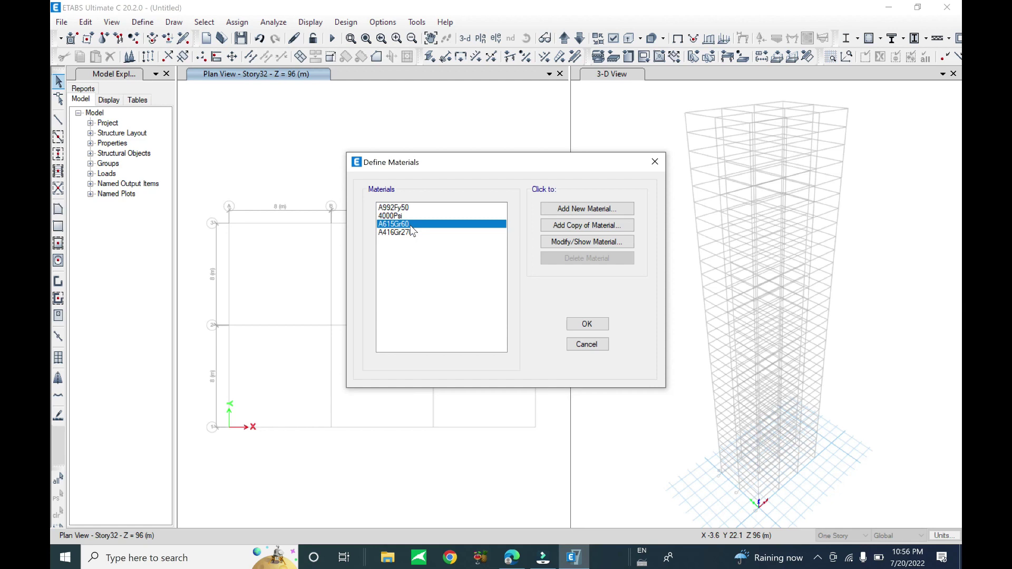
- Examine the A615Gr60 rebar's weight, elasticity, thermal expansion and design strength data, and close it without changes
{"action": "left_click", "coordinate": [580, 242]}
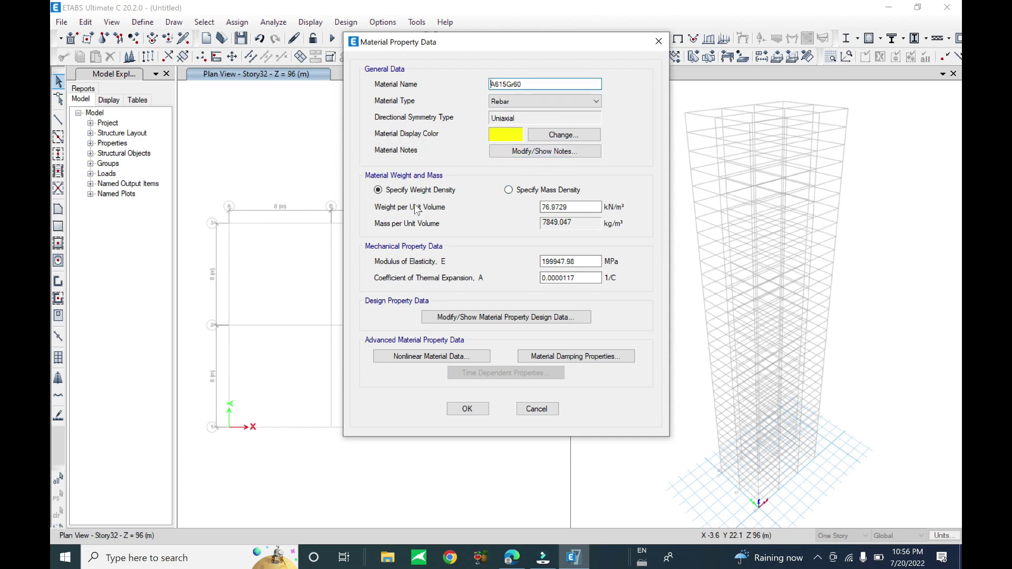
{"action": "left_click_drag", "start_coordinate": [542, 206], "coordinate": [569, 207]}
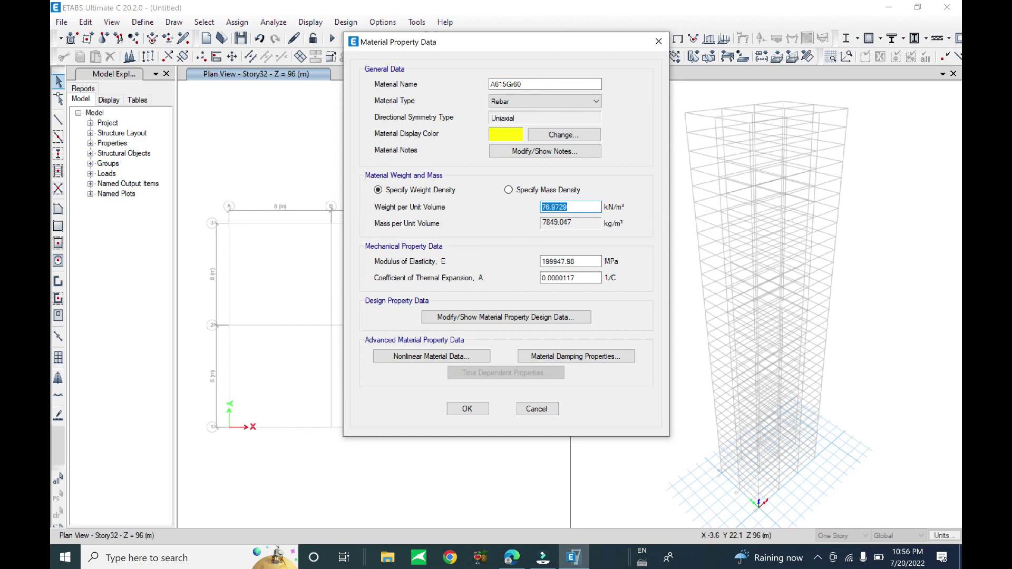
{"action": "key", "text": "Tab"}
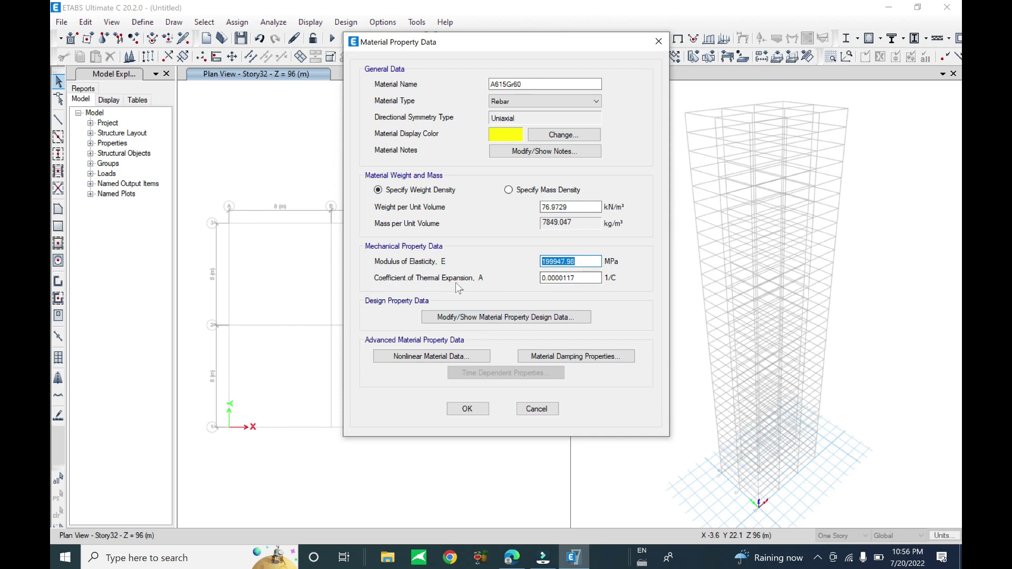
{"action": "key", "text": "Tab"}
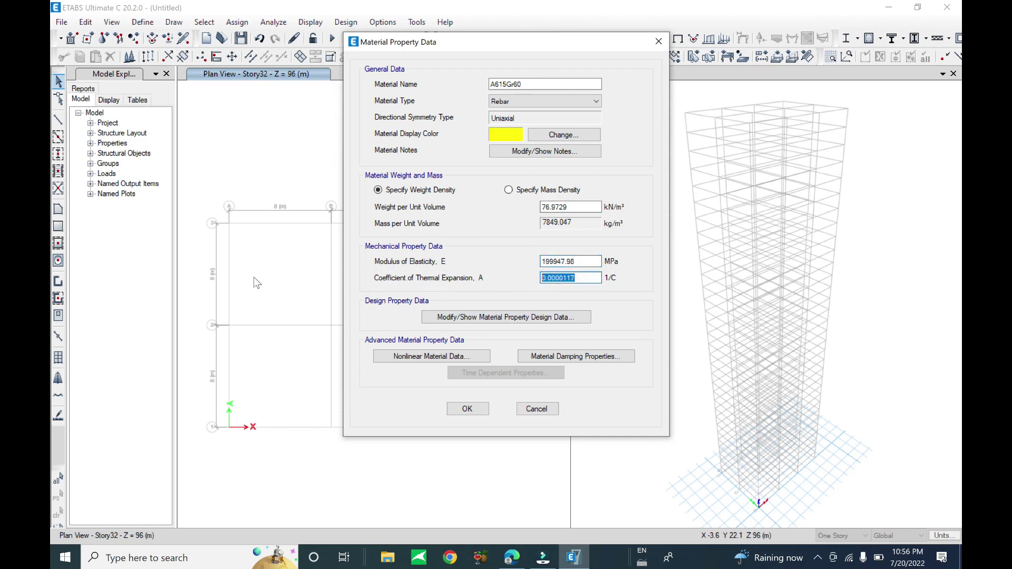
{"action": "left_click", "coordinate": [513, 316]}
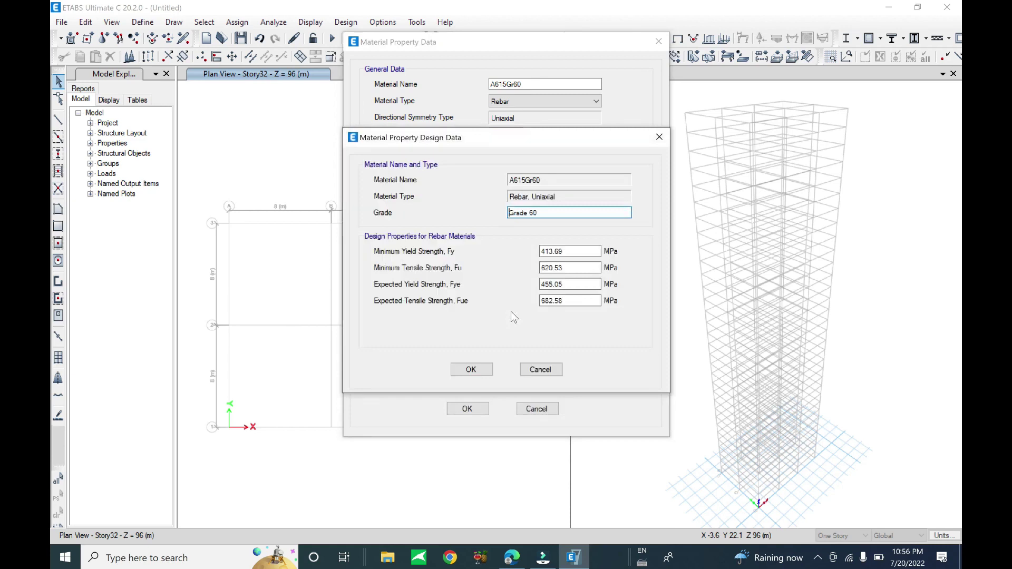
{"action": "key", "text": "Tab"}
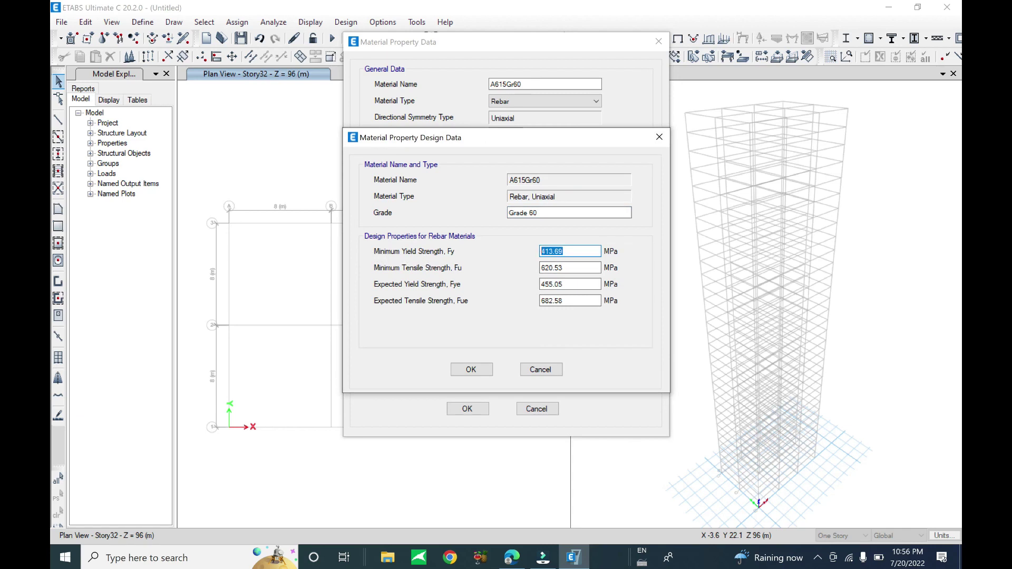
{"action": "left_click", "coordinate": [525, 371]}
{"action": "left_click", "coordinate": [527, 407]}
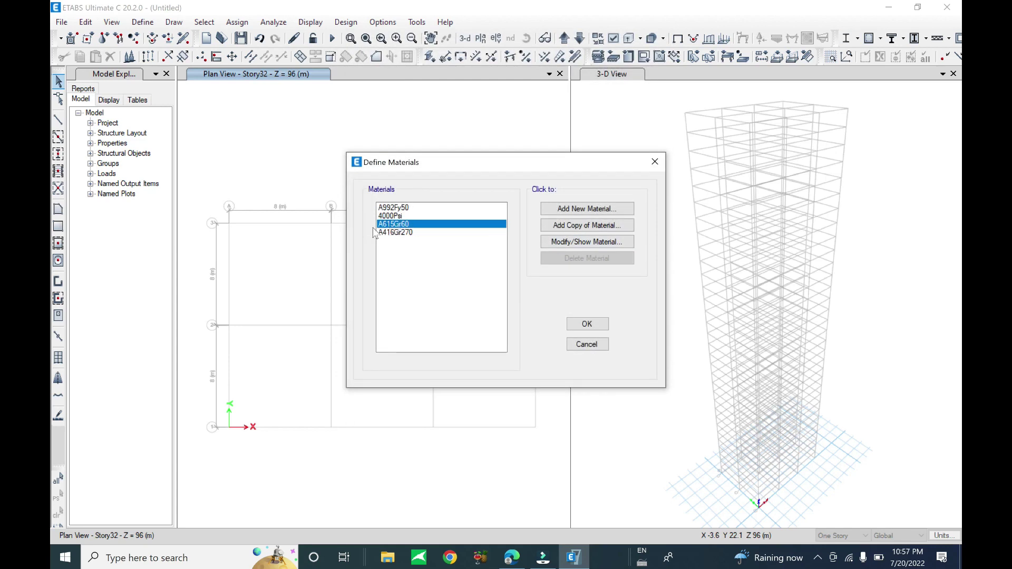
- Start a new material definition, check the available regions and keep Europe as the region
{"action": "left_click", "coordinate": [413, 235]}
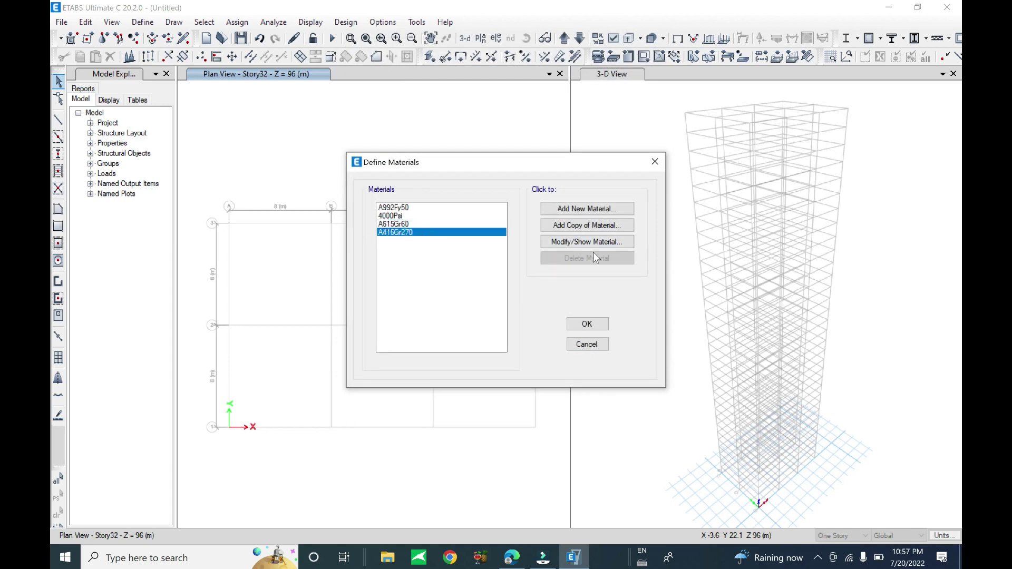
{"action": "left_click", "coordinate": [574, 211]}
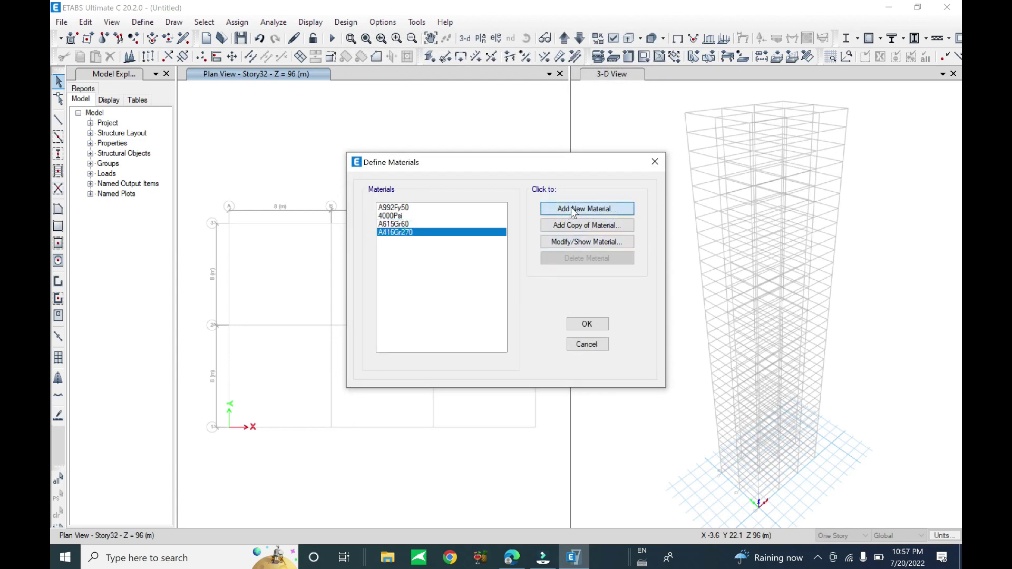
{"action": "left_click_drag", "start_coordinate": [559, 197], "coordinate": [411, 156]}
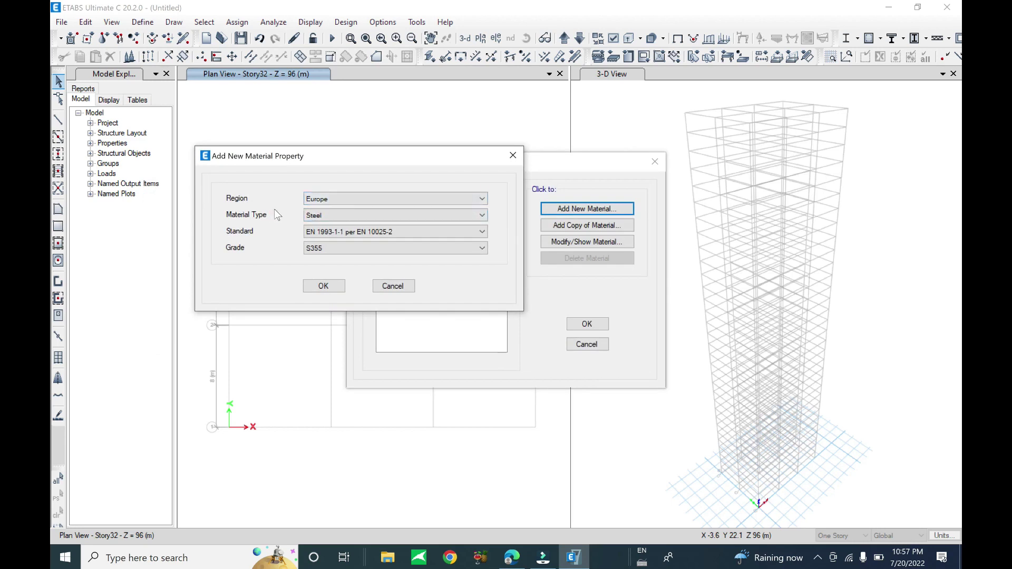
{"action": "left_click", "coordinate": [331, 200]}
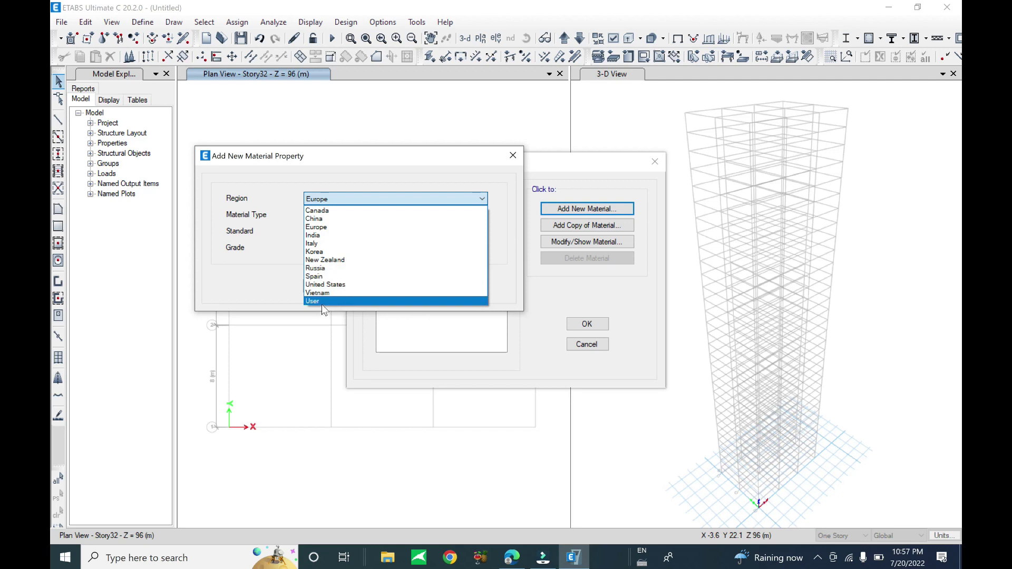
{"action": "left_click", "coordinate": [375, 178]}
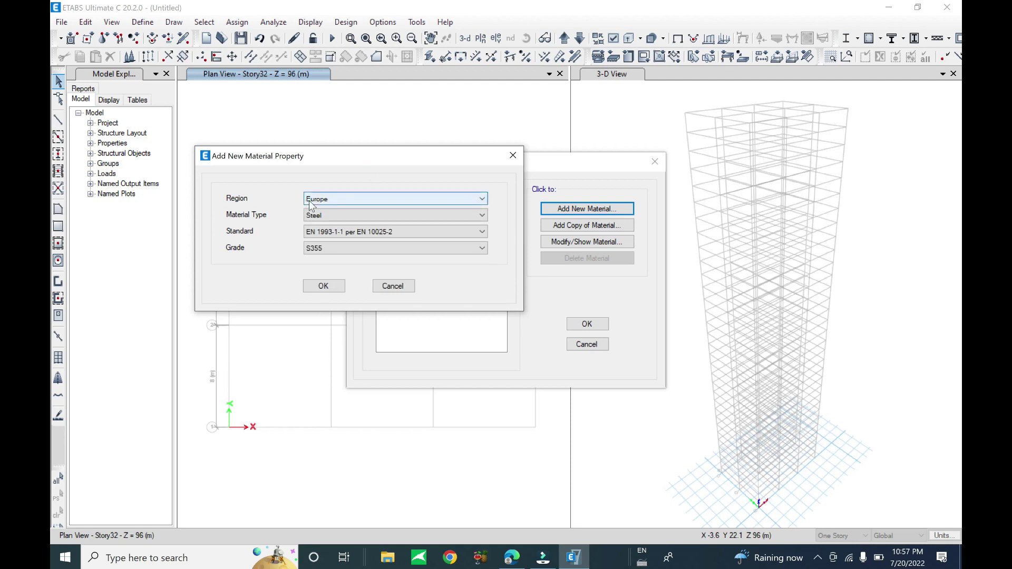
{"action": "left_click_drag", "start_coordinate": [343, 157], "coordinate": [395, 116]}
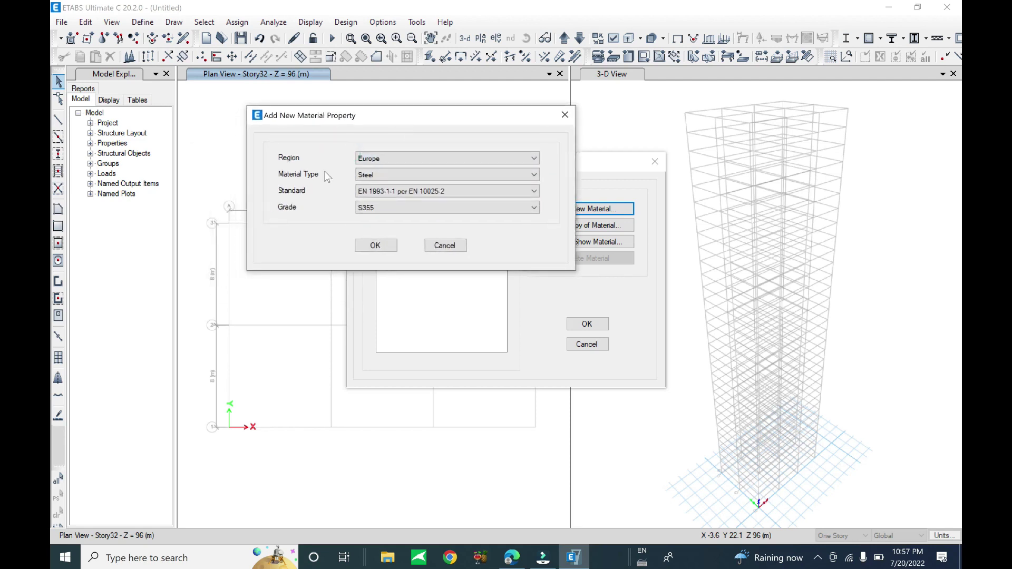
- Set the new material's type to Concrete with the standard EN 1992-1-1 per EN 206-1
{"action": "left_click", "coordinate": [395, 175]}
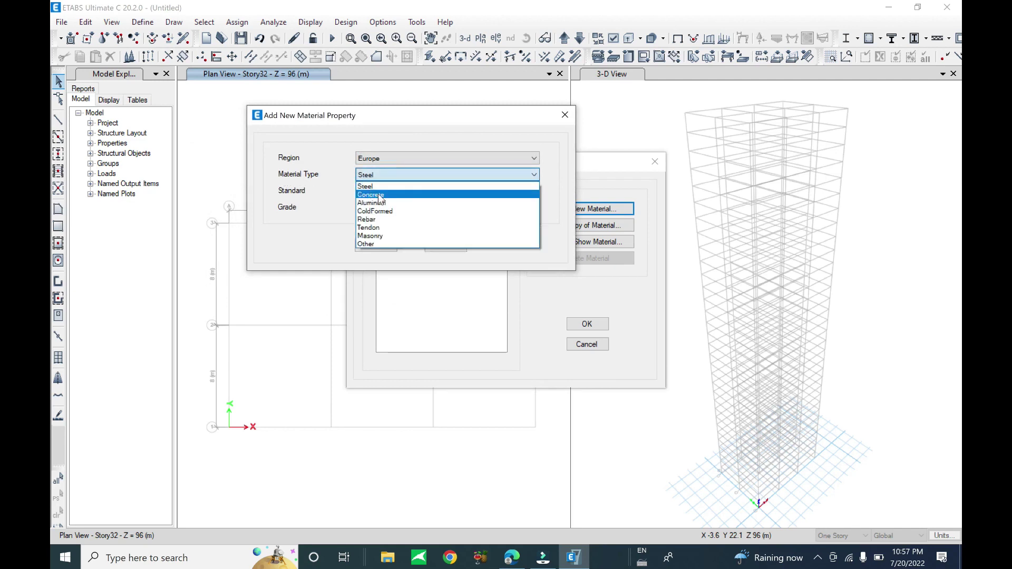
{"action": "left_click", "coordinate": [310, 182]}
{"action": "left_click", "coordinate": [385, 175]}
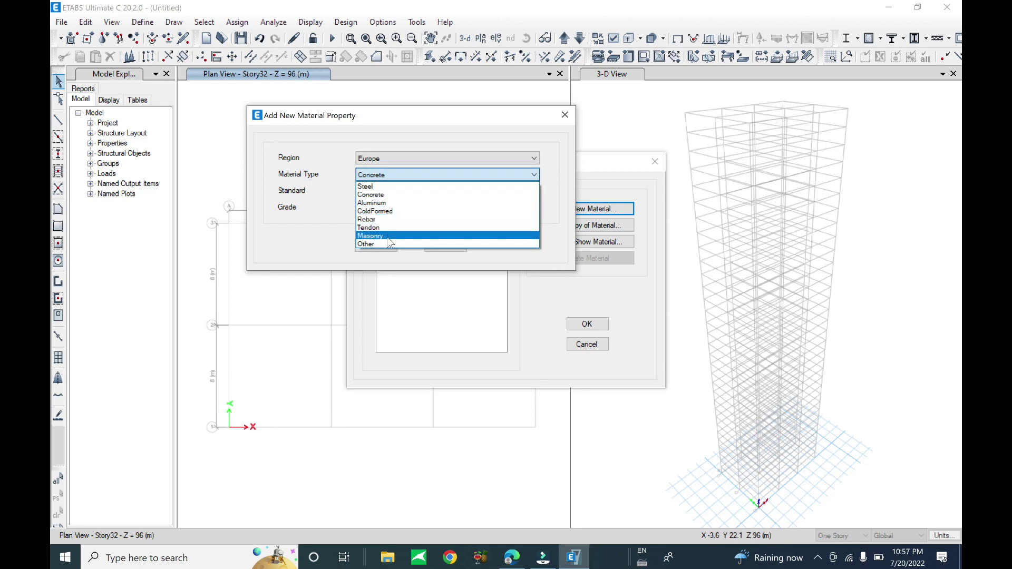
{"action": "left_click", "coordinate": [320, 179]}
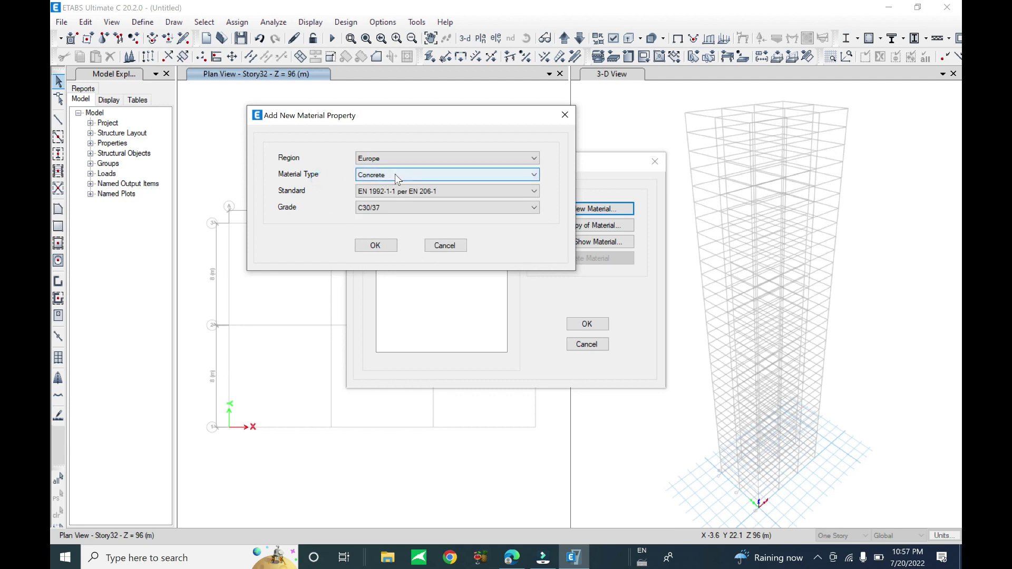
{"action": "left_click", "coordinate": [427, 193]}
{"action": "left_click", "coordinate": [441, 197]}
{"action": "left_click", "coordinate": [378, 211]}
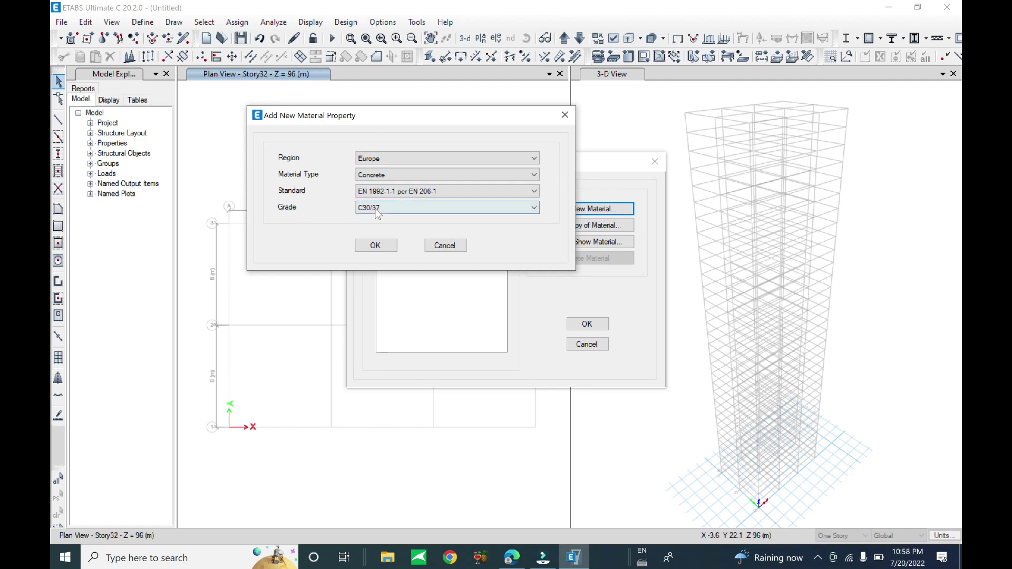
- Choose grade C45/55 for the new concrete and confirm the selection to generate its property data
{"action": "left_click", "coordinate": [422, 208]}
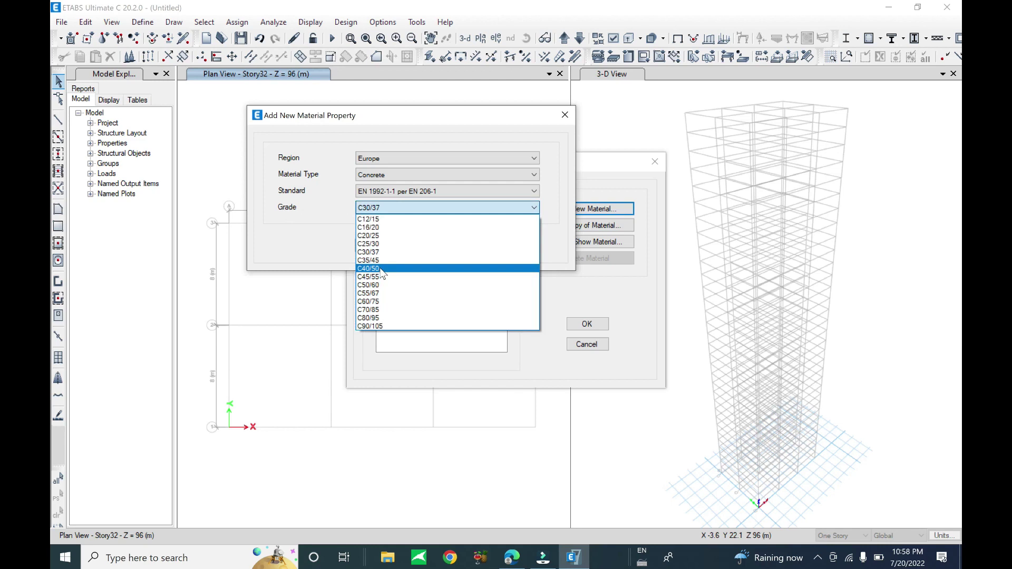
{"action": "left_click", "coordinate": [381, 269]}
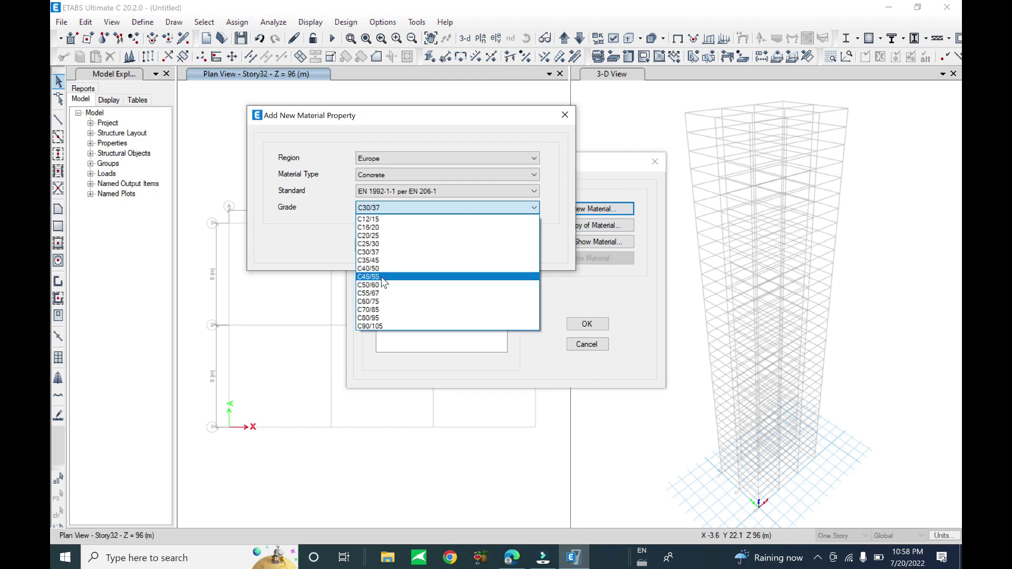
{"action": "left_click", "coordinate": [383, 278]}
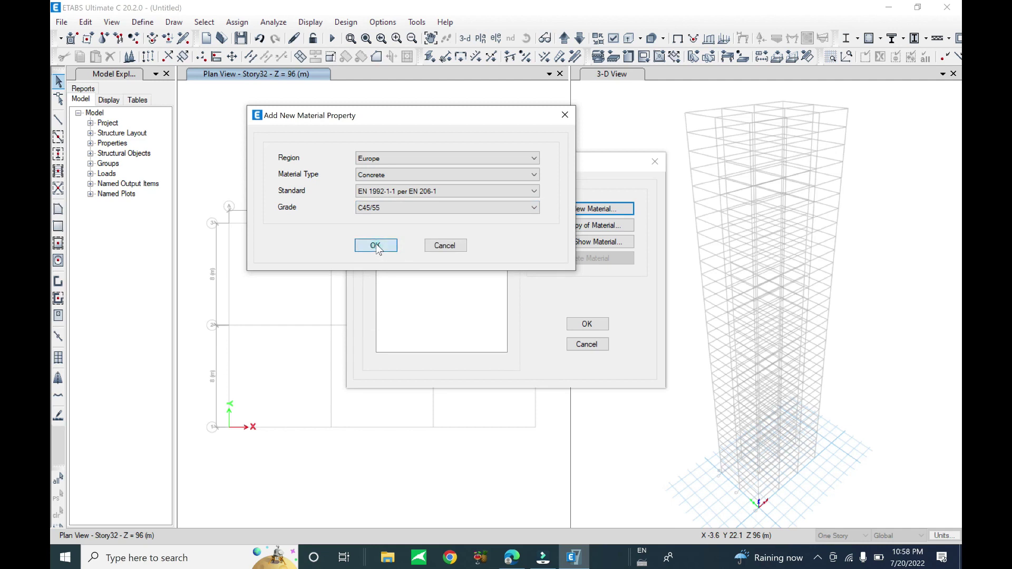
{"action": "left_click", "coordinate": [376, 246]}
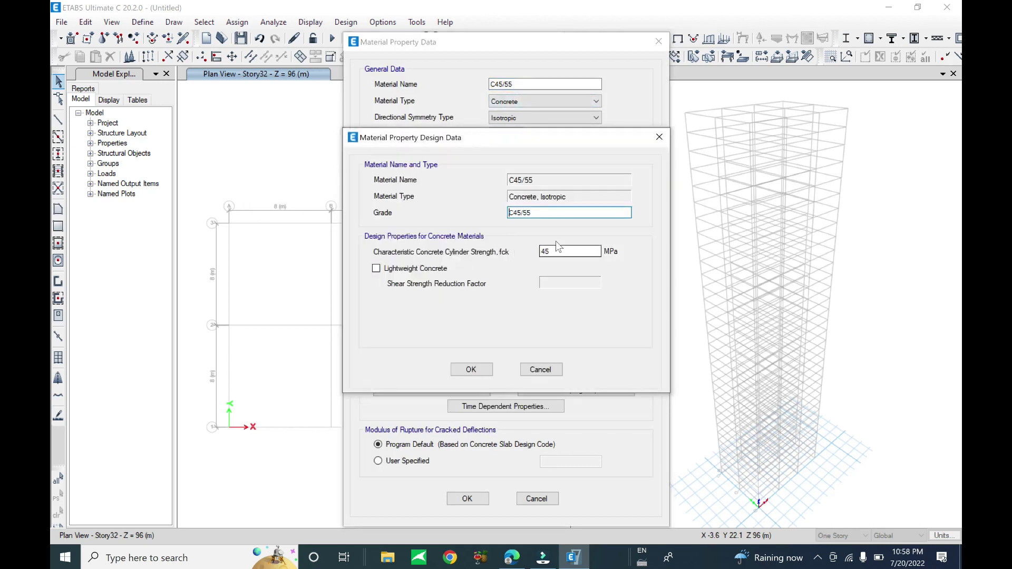
- Review the C45/55 concrete's design strength, damping and time-dependent properties, and accept the material with its default data
{"action": "key", "text": "Tab"}
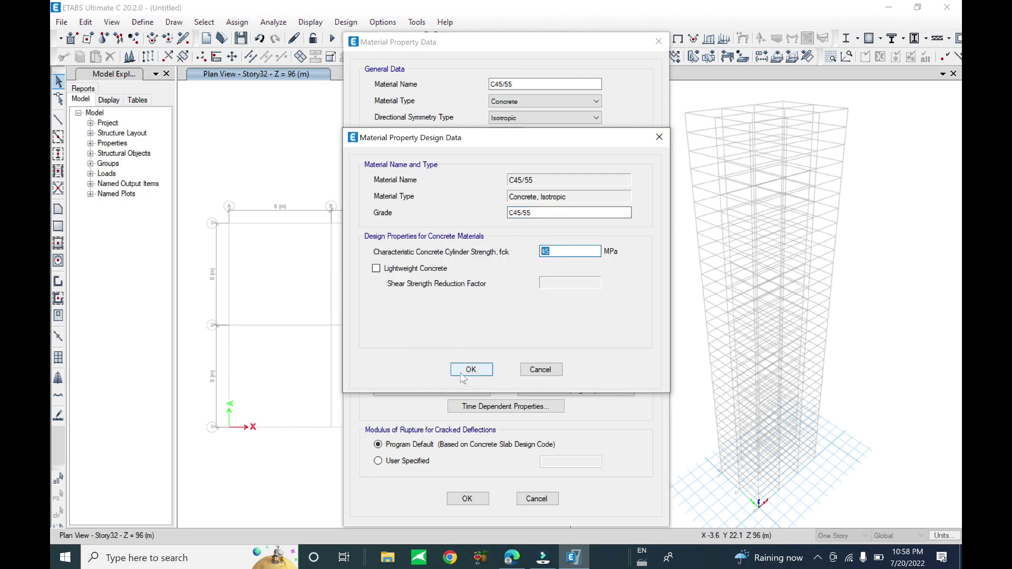
{"action": "left_click", "coordinate": [462, 375]}
{"action": "left_click", "coordinate": [532, 390]}
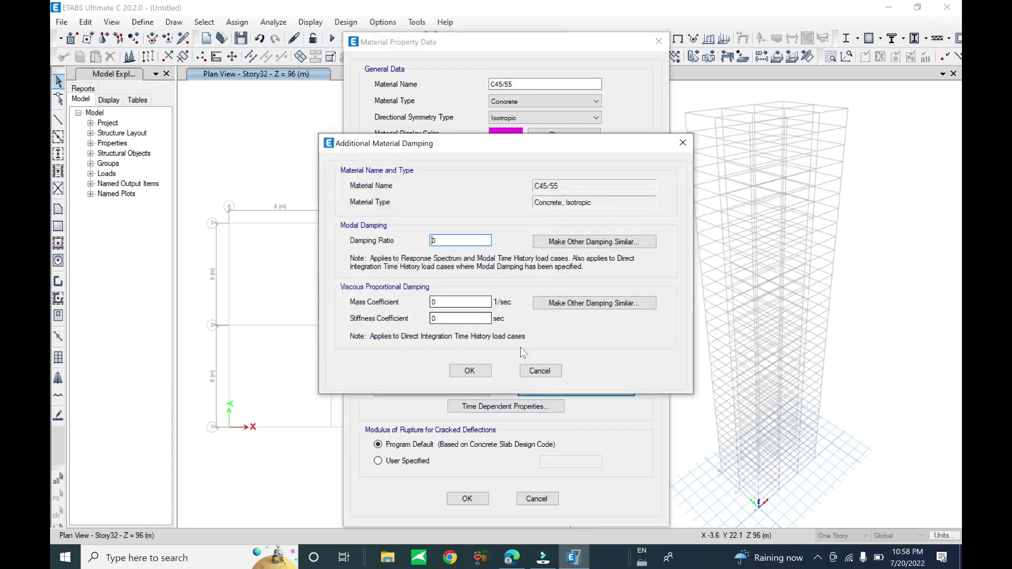
{"action": "left_click", "coordinate": [538, 371]}
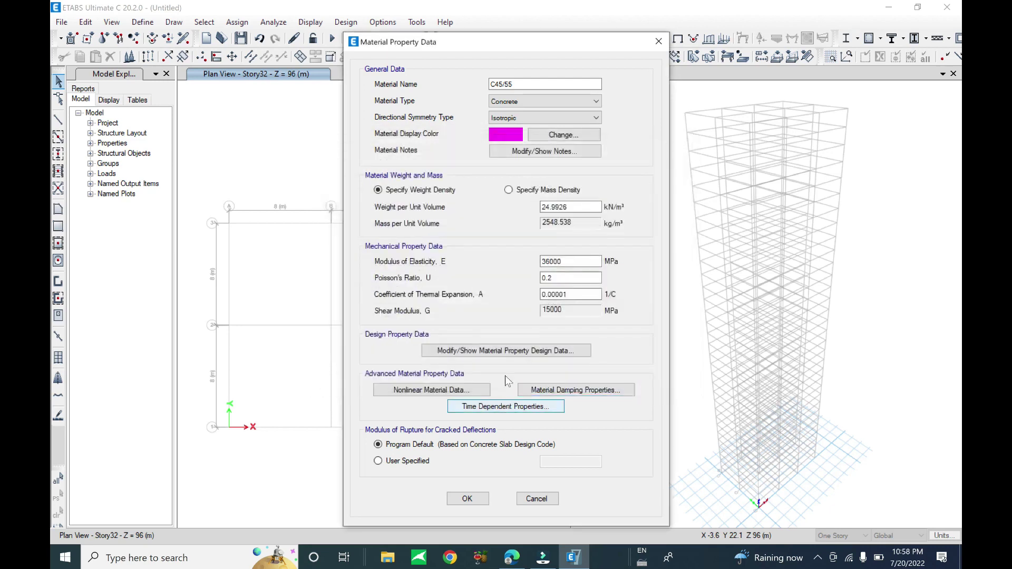
{"action": "key", "text": "Return"}
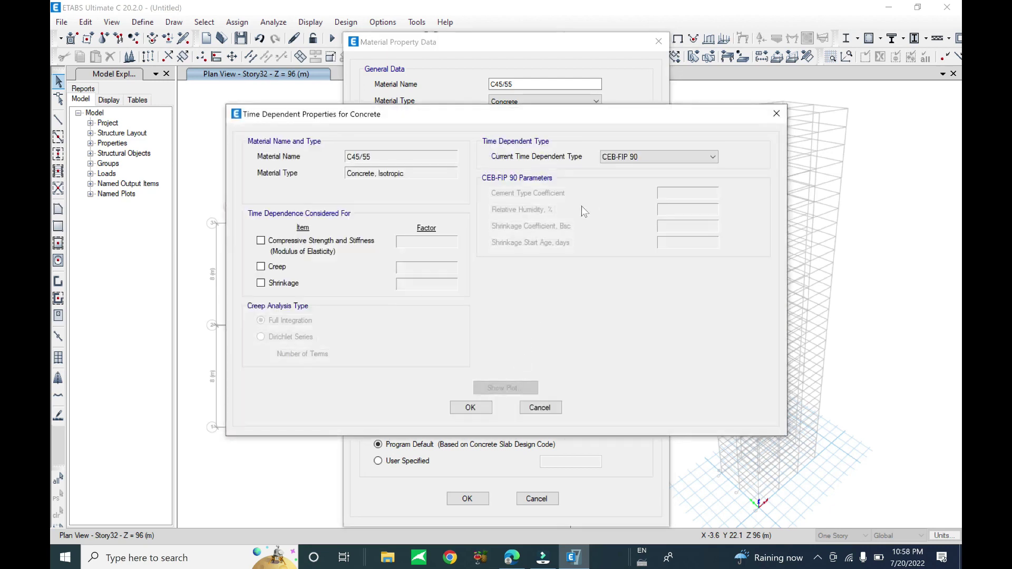
{"action": "left_click", "coordinate": [778, 117]}
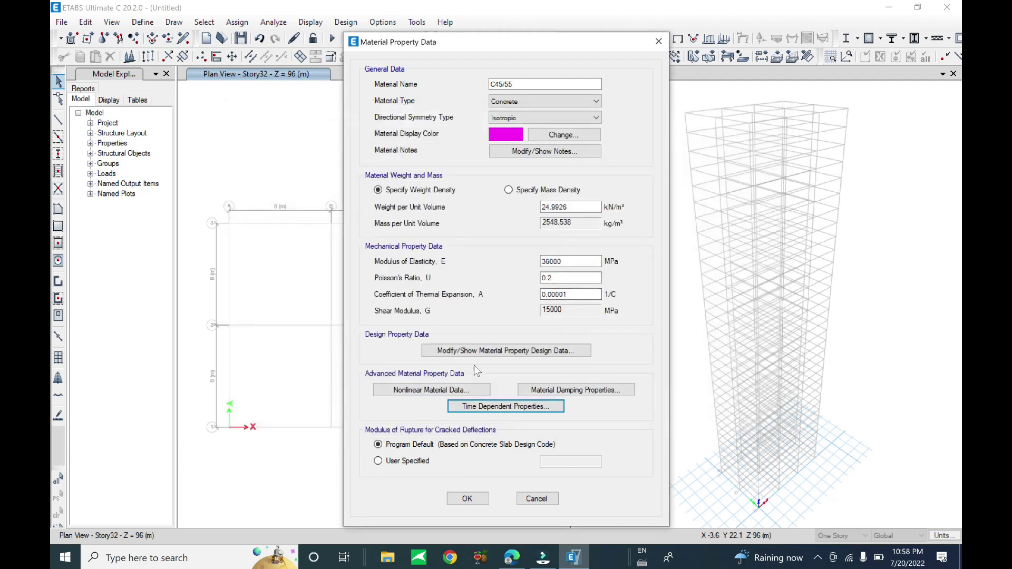
{"action": "left_click", "coordinate": [464, 499]}
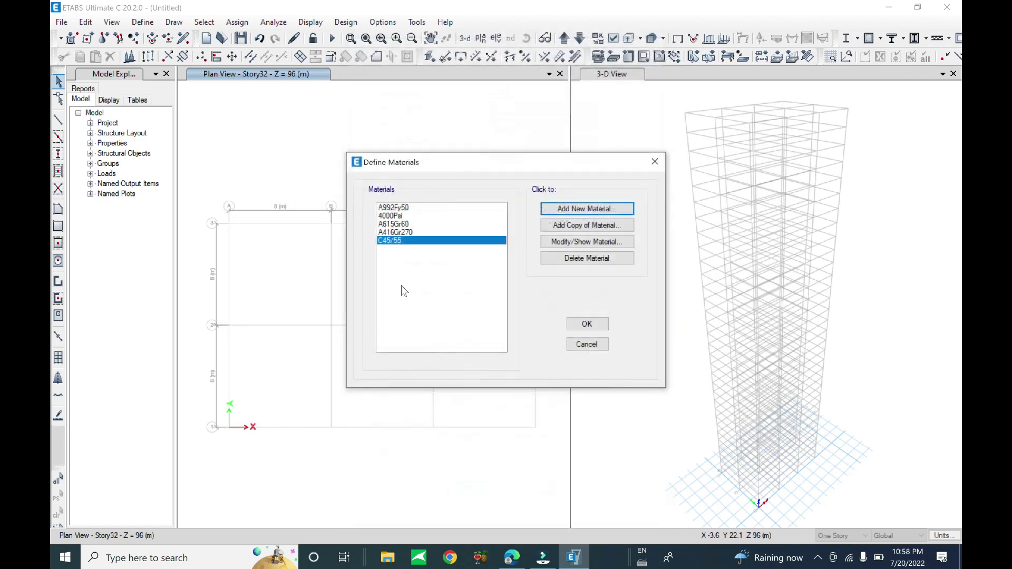
- Start another new material definition, keeping the Europe region, Concrete type and EN 1992-1-1 per EN 206-1 standard
{"action": "left_click", "coordinate": [602, 208]}
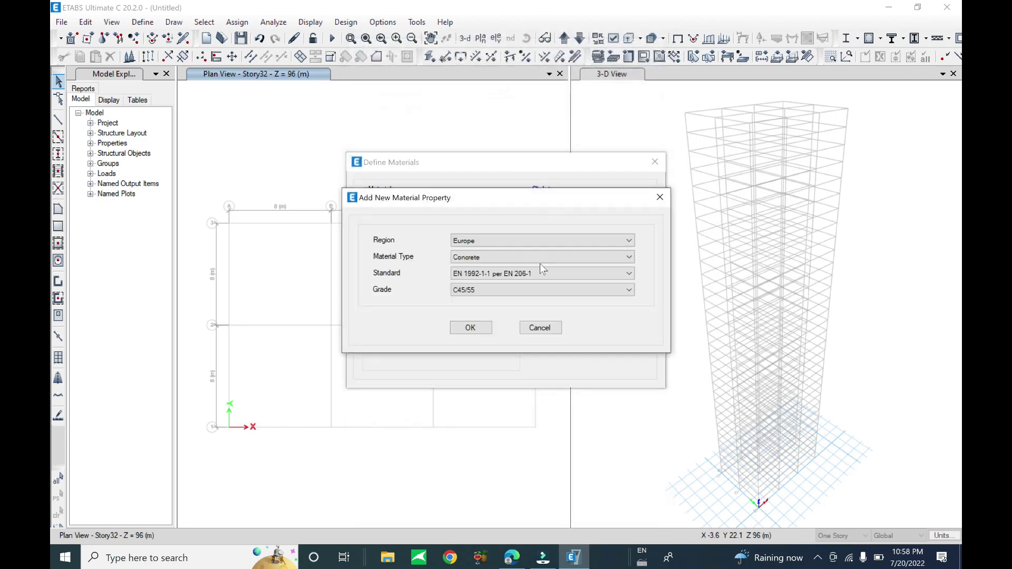
{"action": "left_click", "coordinate": [487, 240]}
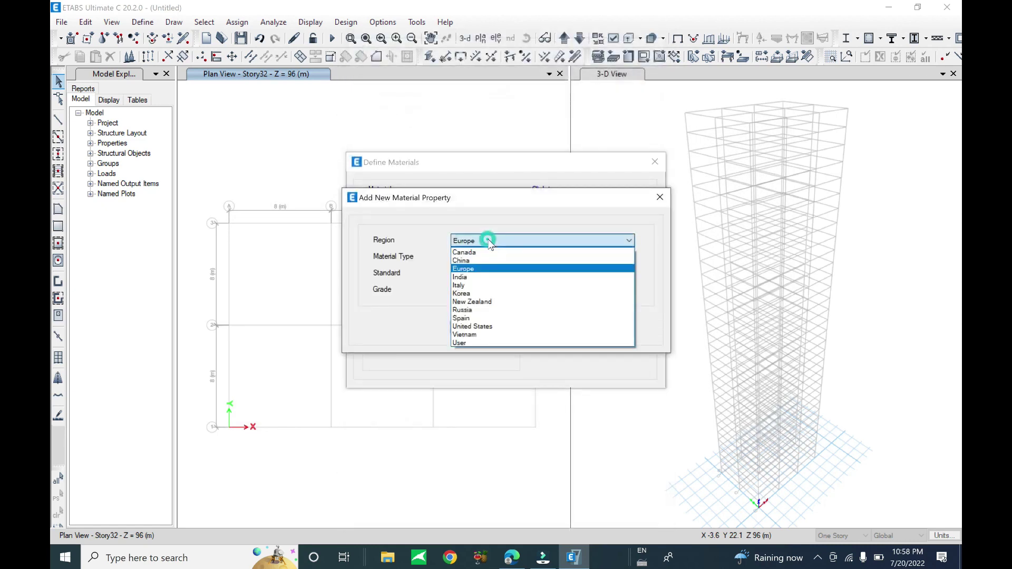
{"action": "left_click", "coordinate": [511, 204]}
{"action": "left_click_drag", "start_coordinate": [444, 193], "coordinate": [682, 136]}
{"action": "left_click", "coordinate": [718, 183]}
{"action": "scroll", "coordinate": [719, 181], "scroll_direction": "up", "scroll_amount": 1}
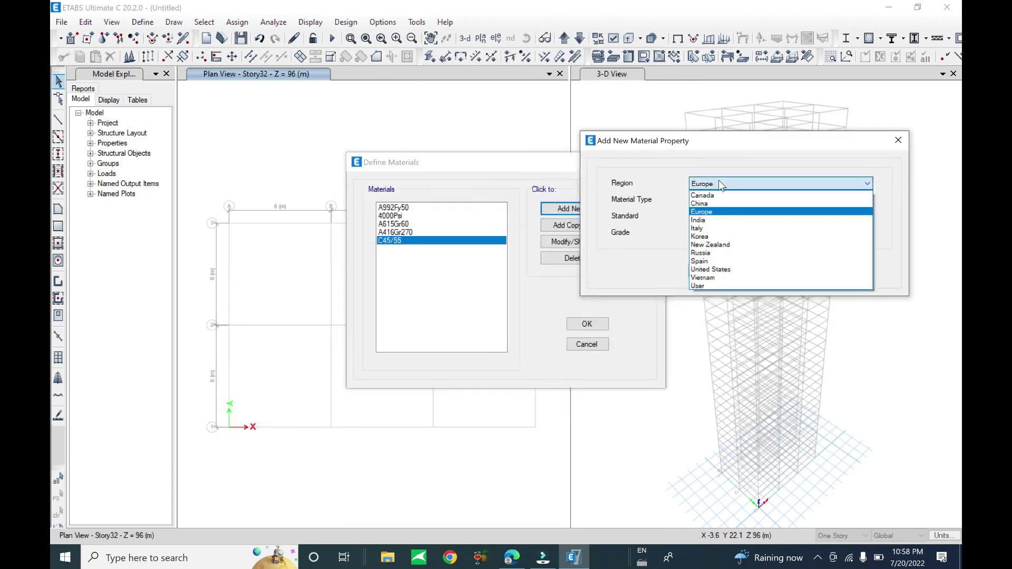
{"action": "left_click", "coordinate": [719, 209]}
- Choose grade C30/37 for the new concrete and accept the material with its default property data
{"action": "left_click", "coordinate": [718, 234]}
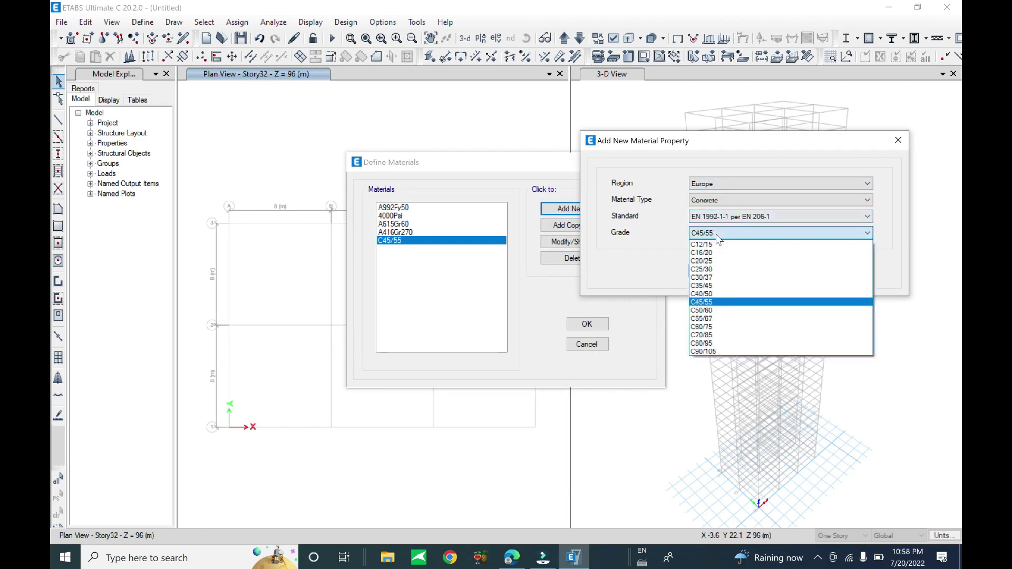
{"action": "left_click", "coordinate": [717, 286]}
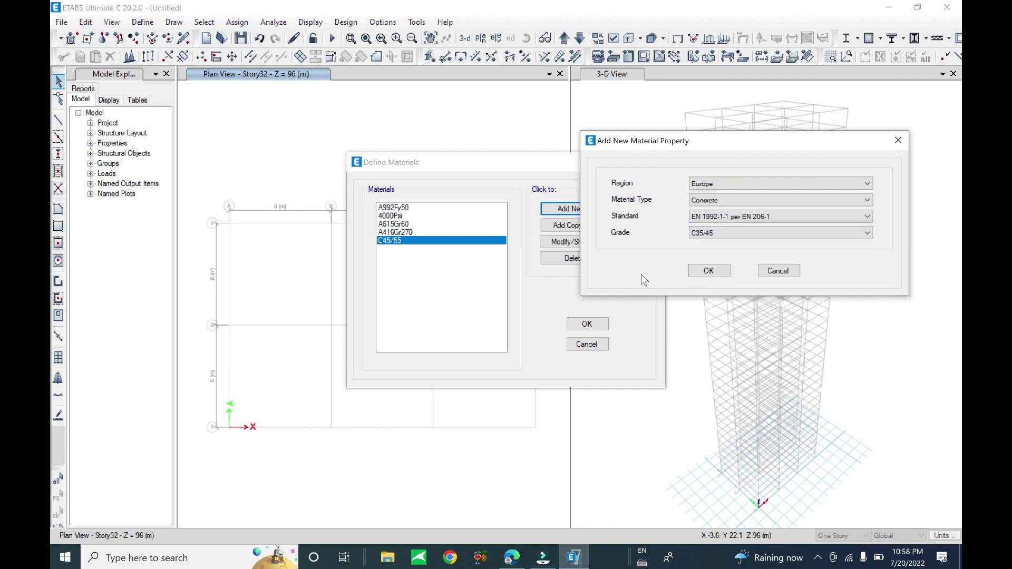
{"action": "left_click", "coordinate": [714, 235]}
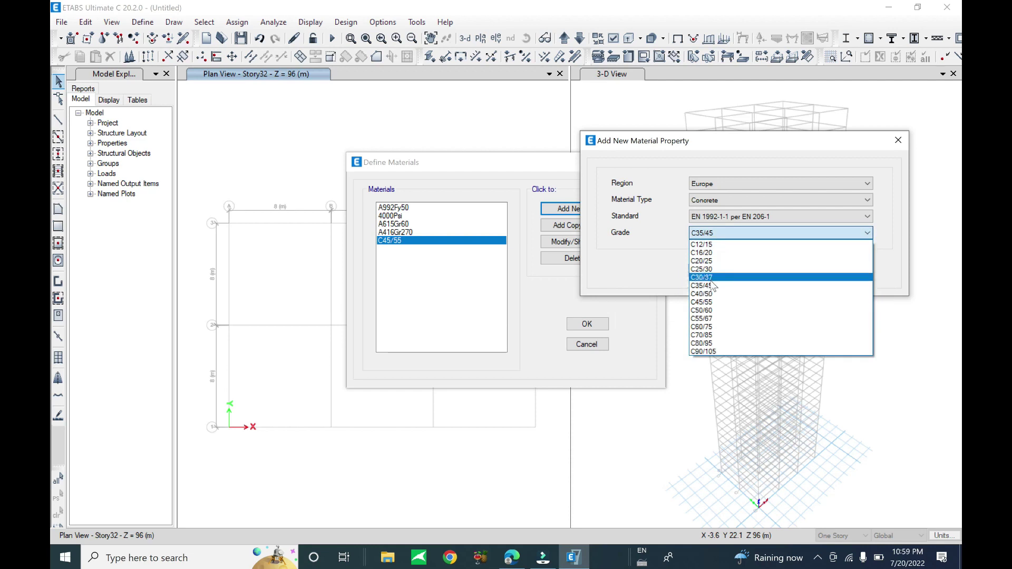
{"action": "left_click", "coordinate": [711, 279]}
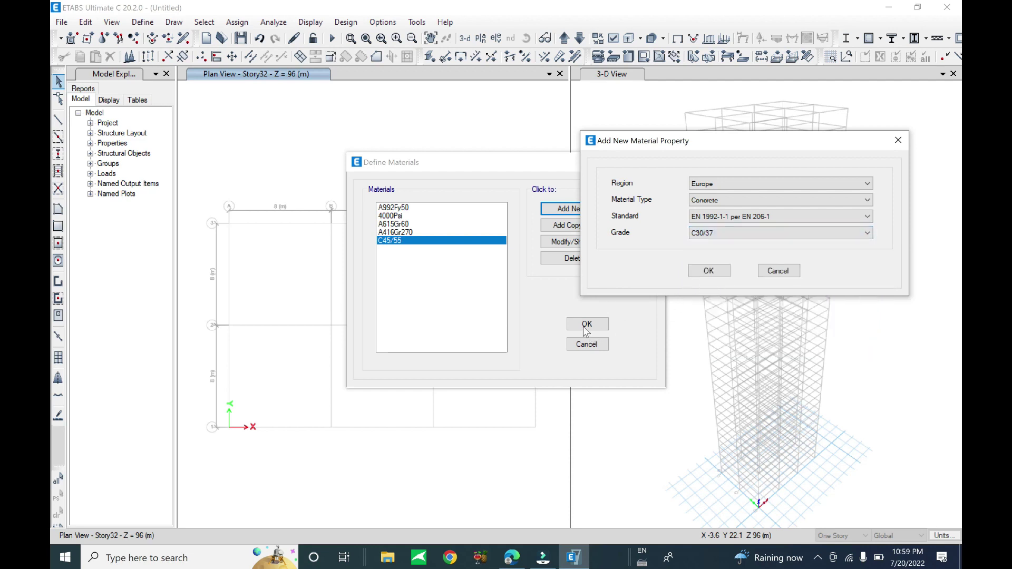
{"action": "left_click", "coordinate": [708, 271]}
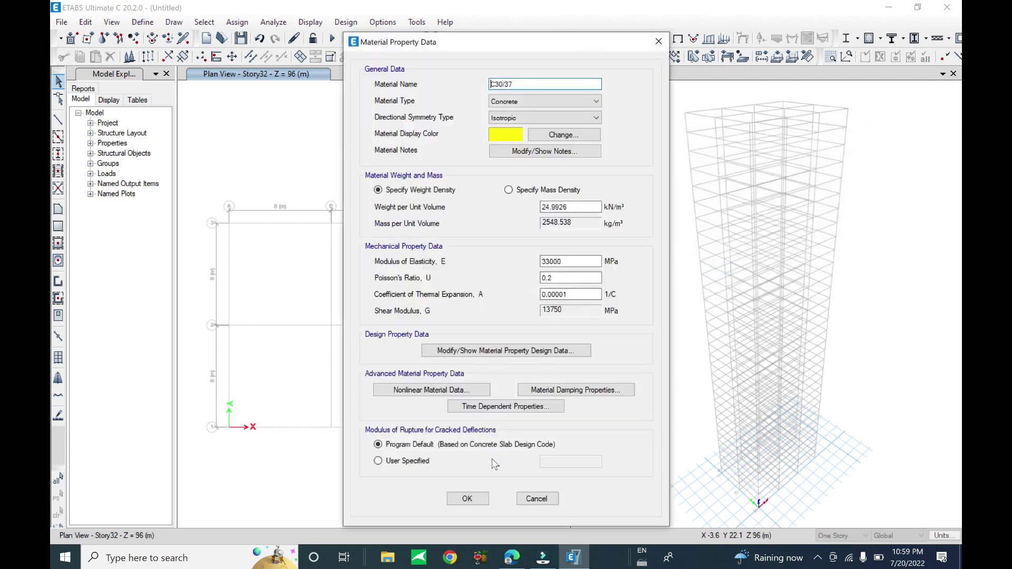
{"action": "left_click", "coordinate": [467, 498]}
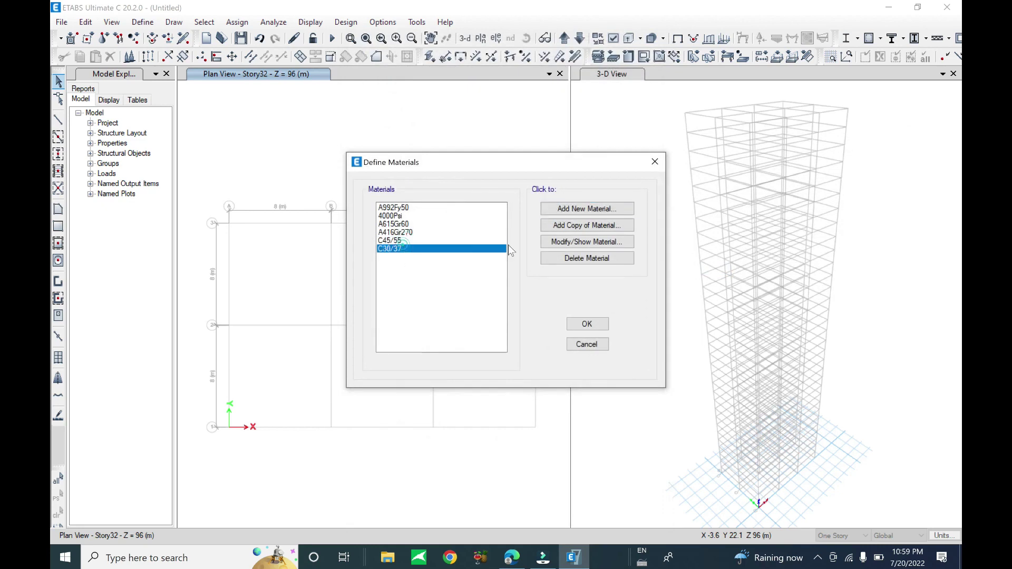
- Start a new material definition with the region set to Vietnam and the material type set to Rebar
{"action": "left_click", "coordinate": [587, 209]}
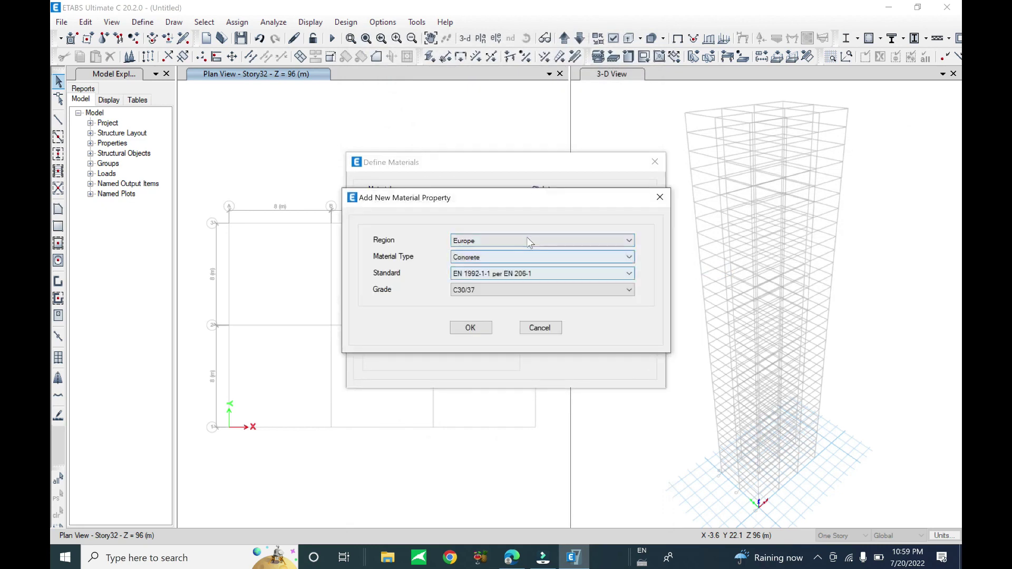
{"action": "left_click", "coordinate": [524, 242]}
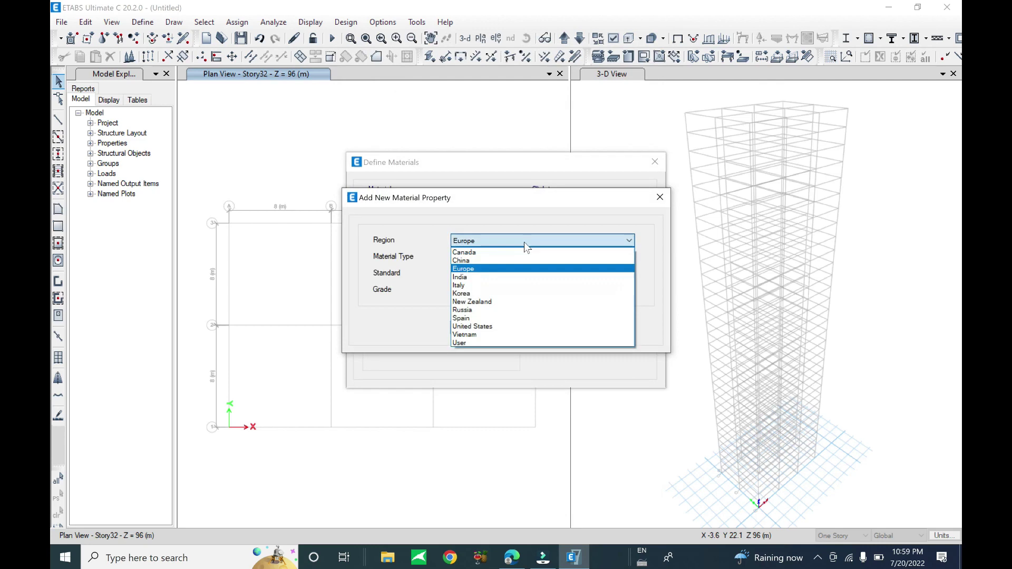
{"action": "left_click", "coordinate": [485, 334]}
{"action": "left_click", "coordinate": [491, 257]}
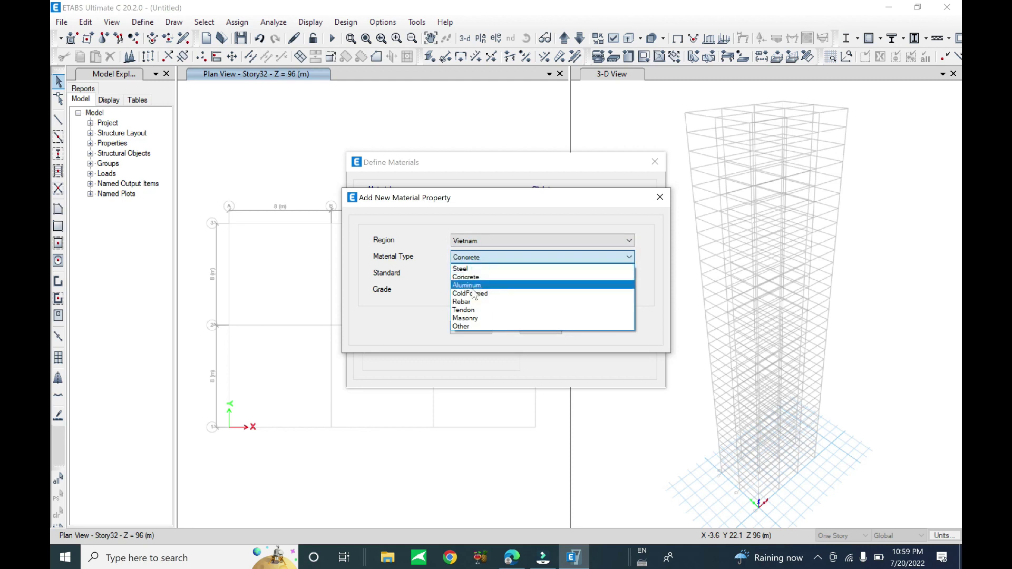
{"action": "left_click", "coordinate": [469, 302]}
- Keep the TCVN 5574:2012 standard for the new rebar, choose grade CB400-V and confirm the selection
{"action": "left_click", "coordinate": [496, 276]}
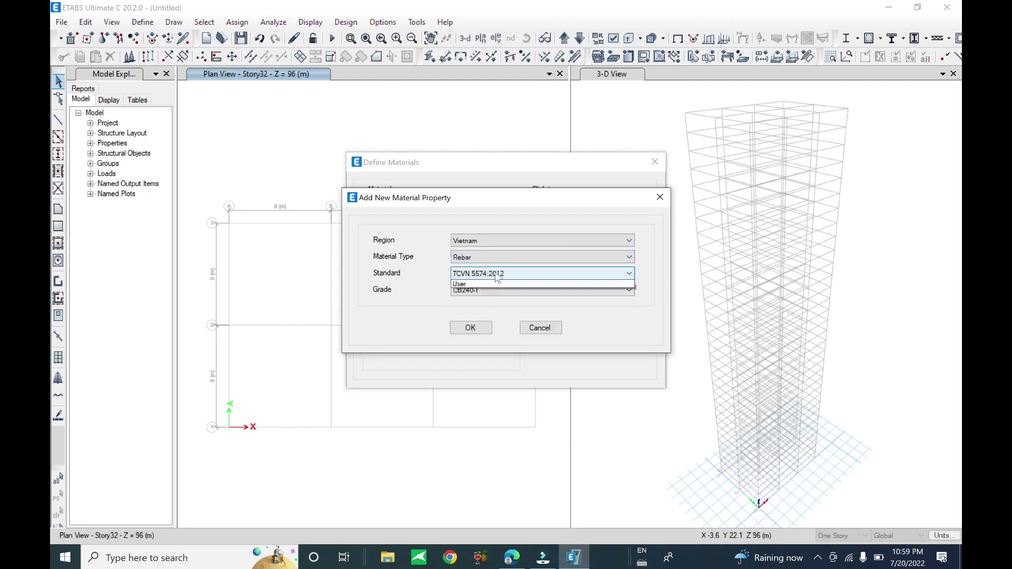
{"action": "left_click", "coordinate": [470, 288]}
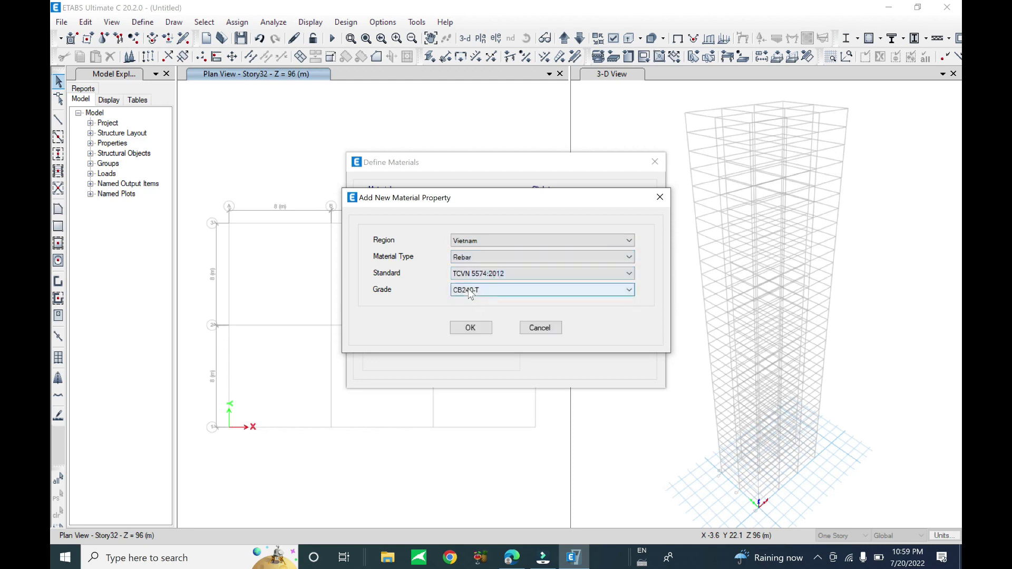
{"action": "left_click", "coordinate": [484, 290]}
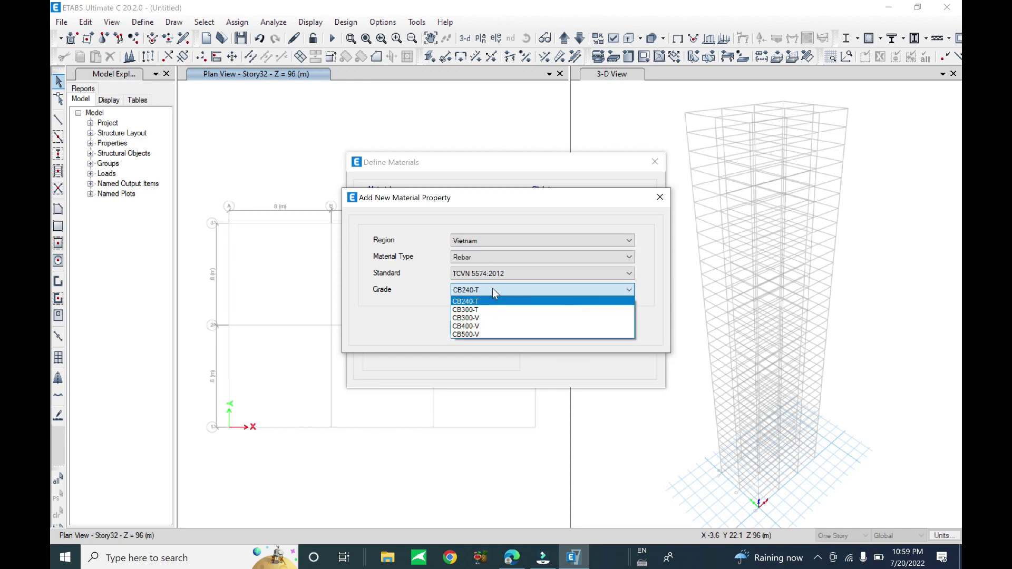
{"action": "left_click", "coordinate": [485, 327]}
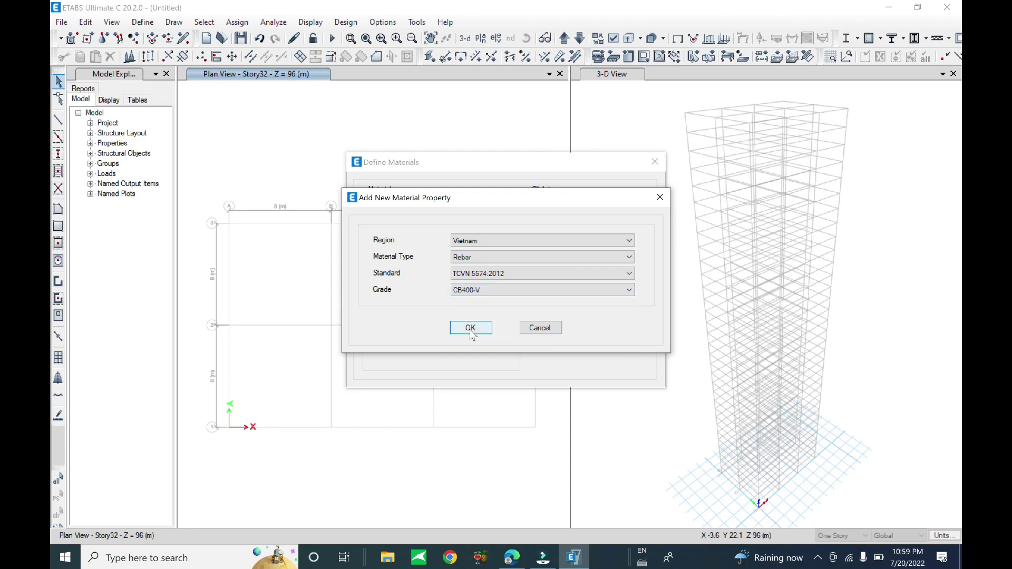
{"action": "left_click", "coordinate": [471, 328]}
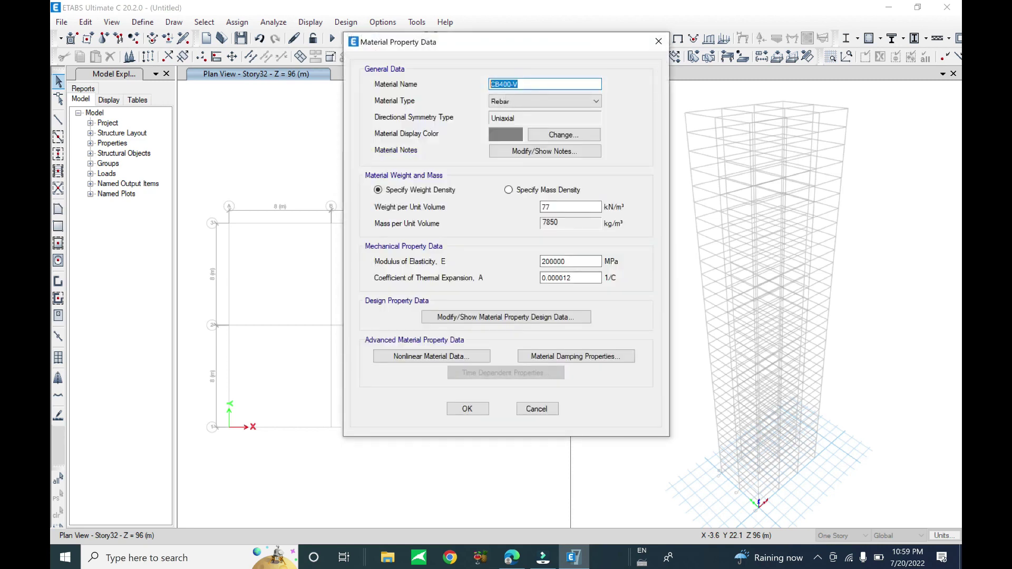
- Name the CB400-V material "Main rebar", check its design strength data and accept it with the default values
{"action": "type", "text": "Main rebar"}
{"action": "left_click", "coordinate": [530, 322]}
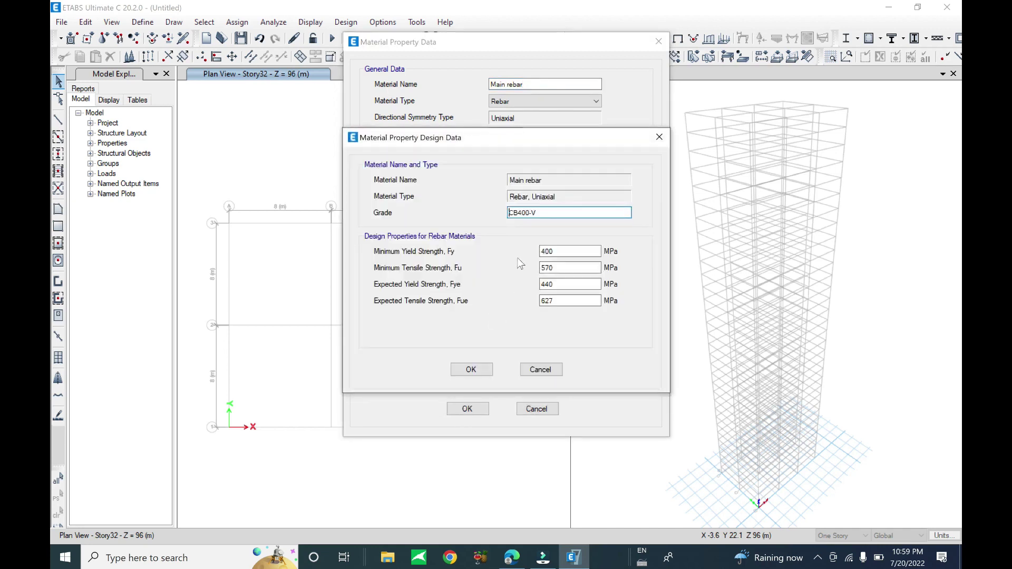
{"action": "key", "text": "Tab"}
{"action": "left_click", "coordinate": [471, 370]}
{"action": "left_click", "coordinate": [468, 409]}
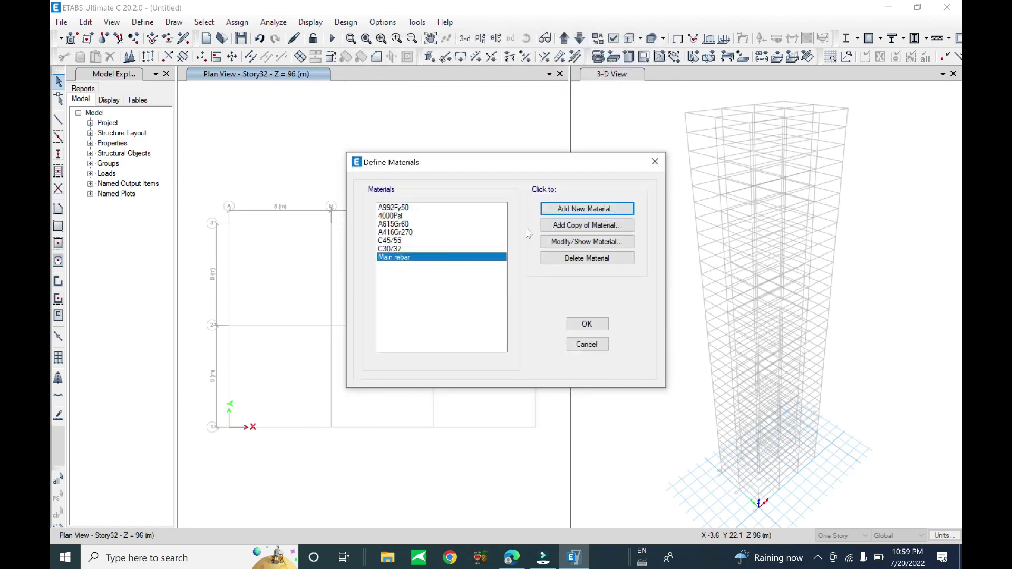
- Add another Vietnamese rebar material to TCVN 5574:2012 with grade CB240-T
{"action": "left_click", "coordinate": [584, 209]}
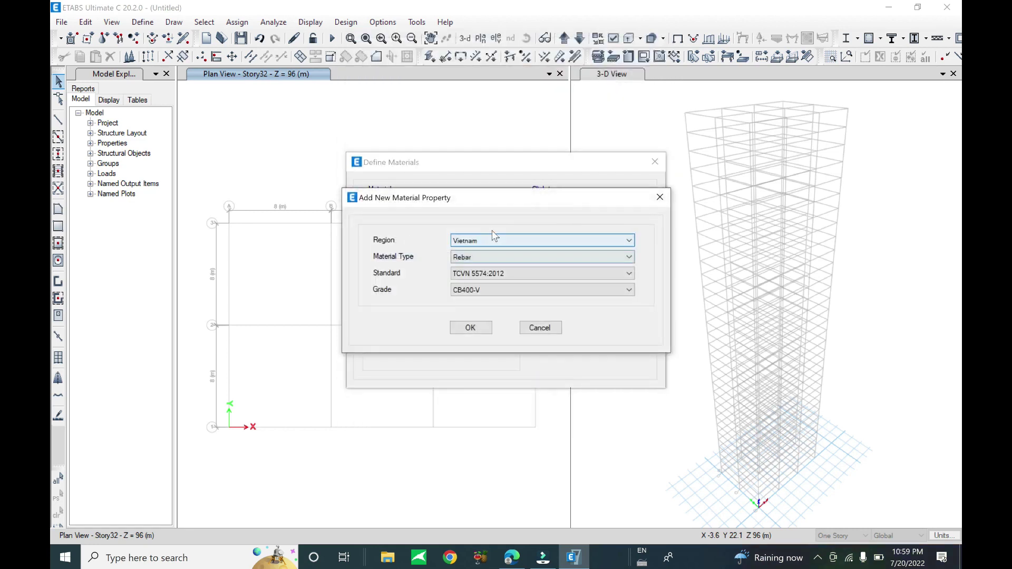
{"action": "left_click", "coordinate": [488, 273]}
{"action": "left_click", "coordinate": [484, 282]}
{"action": "left_click", "coordinate": [484, 290]}
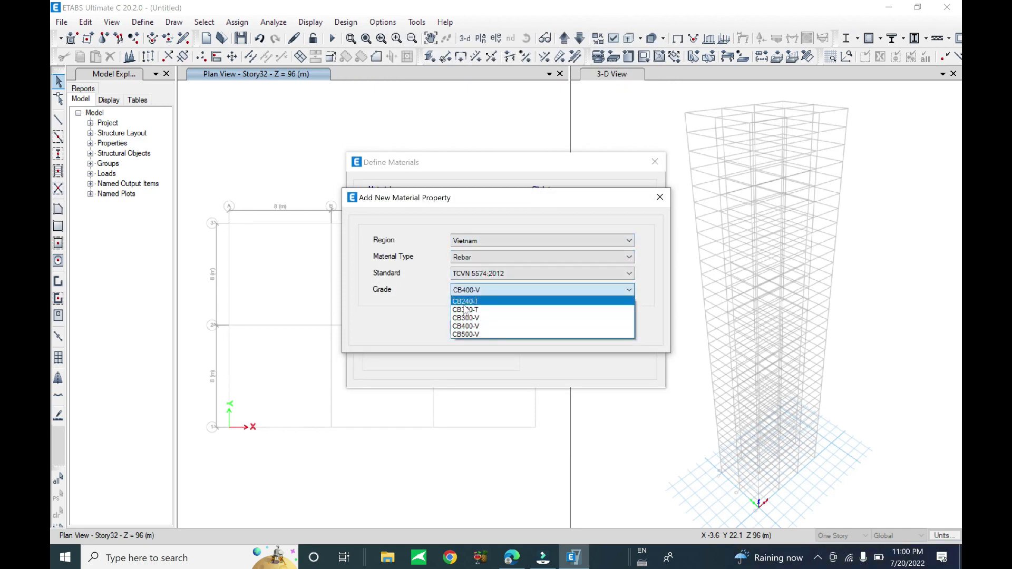
{"action": "left_click", "coordinate": [466, 301]}
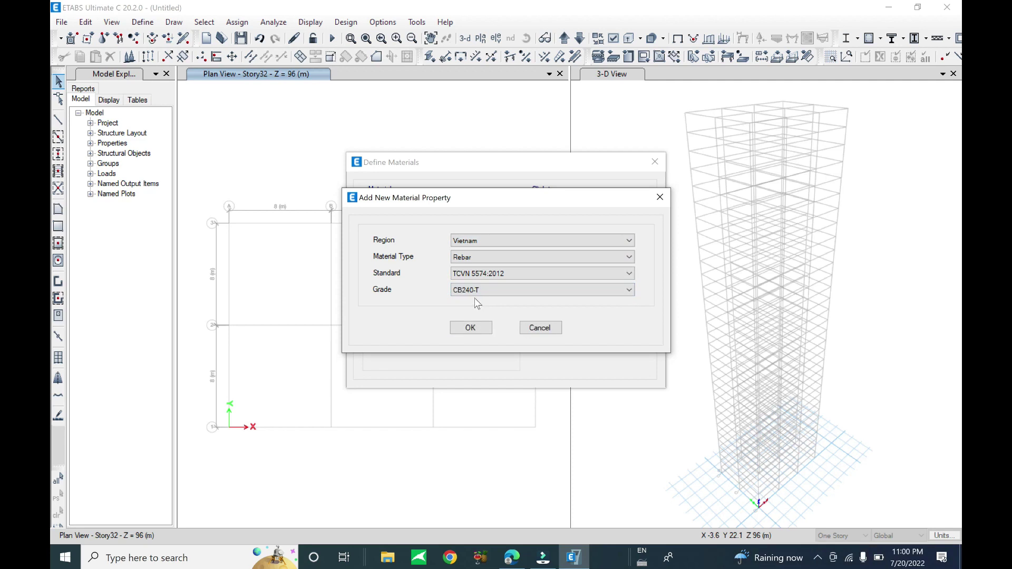
{"action": "left_click", "coordinate": [470, 328]}
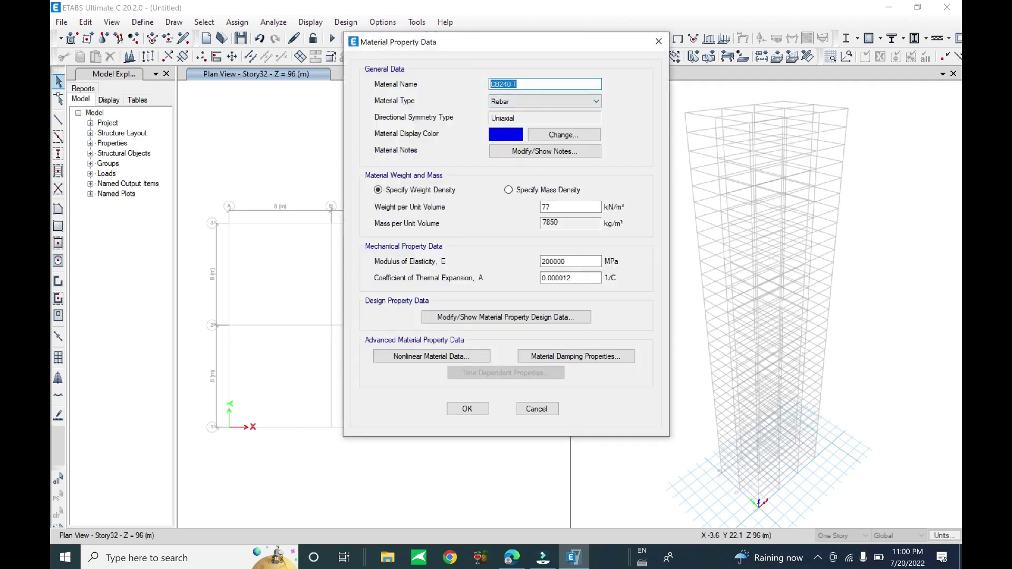
- Name the CB240-T material "Stirrup fy 240MPa" and accept its default property data
{"action": "type", "text": "Stirrup"}
{"action": "type", "text": "fy 240MPa"}
{"action": "left_click", "coordinate": [467, 409]}
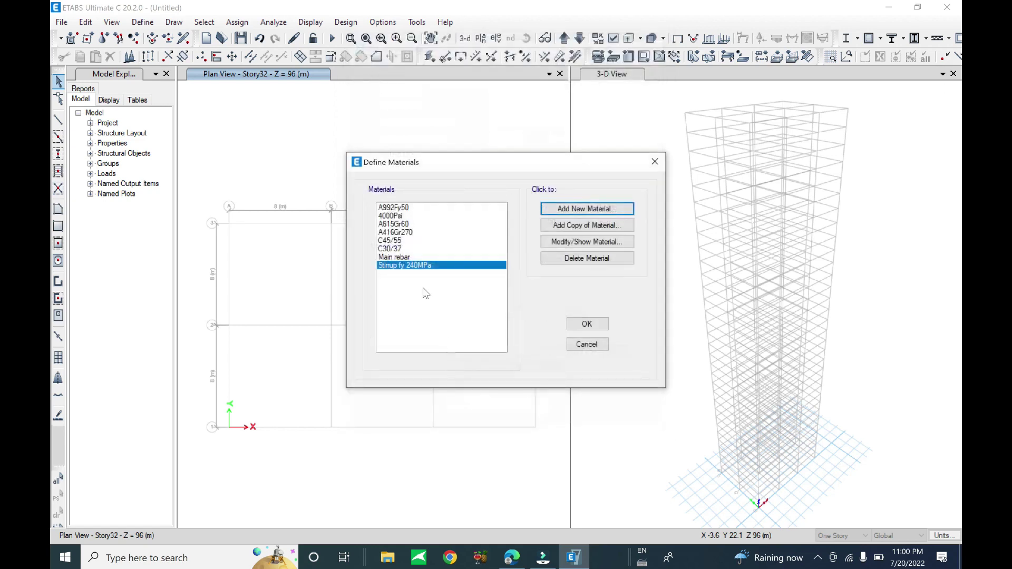
- Rename the Main rebar material as "Main rebar fy 400MPa"
{"action": "left_click", "coordinate": [419, 257]}
{"action": "left_click", "coordinate": [585, 242]}
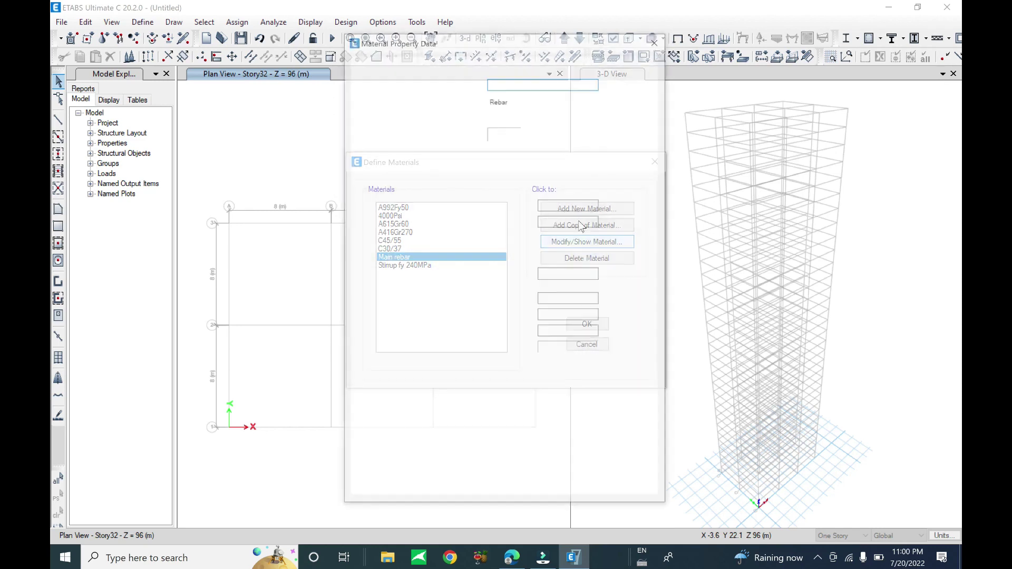
{"action": "type", "text": "fy 400MPa"}
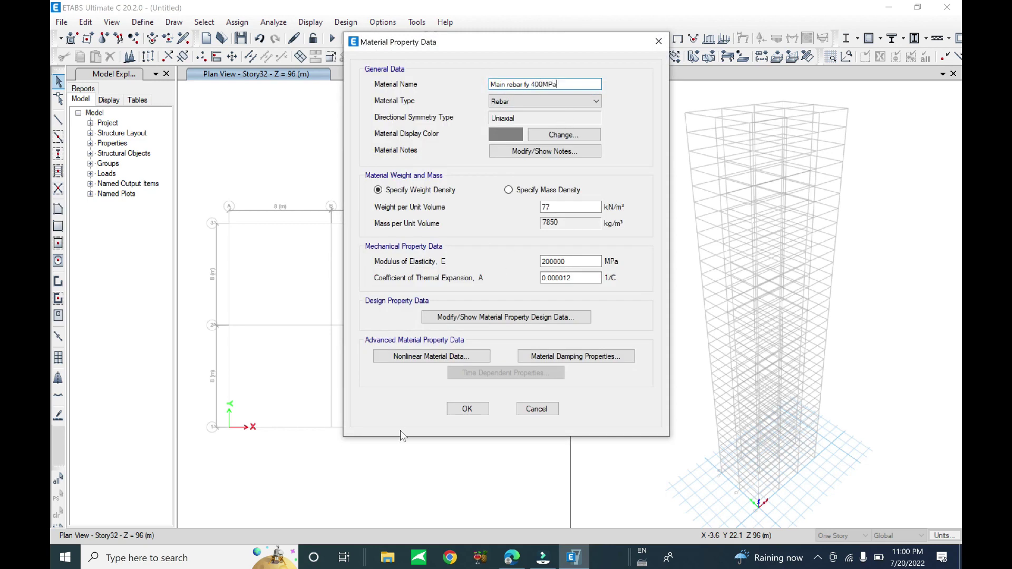
{"action": "left_click", "coordinate": [467, 408]}
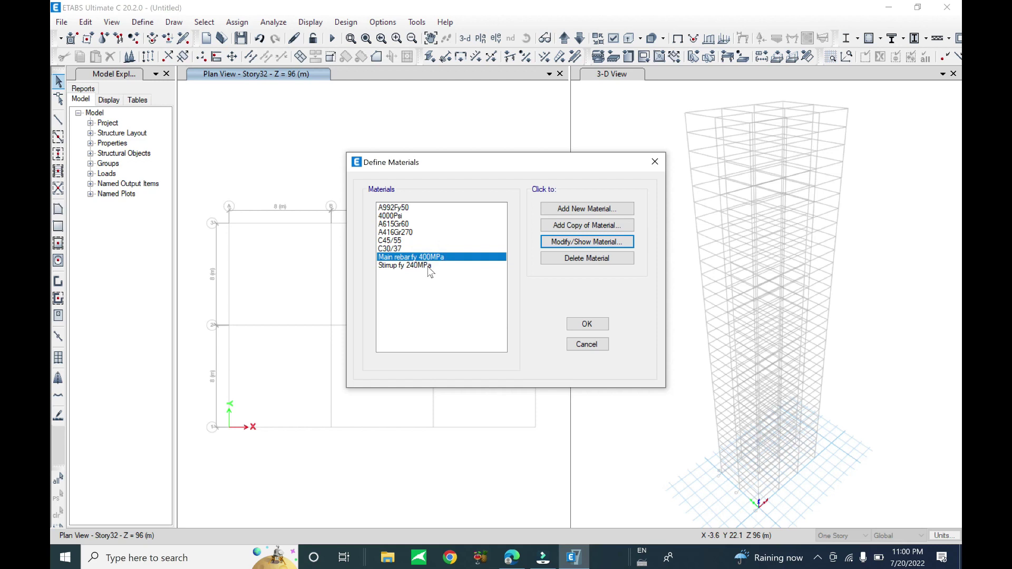
- Review the two new concrete and two new rebar materials in the materials list and accept the definitions
{"action": "left_click", "coordinate": [386, 269]}
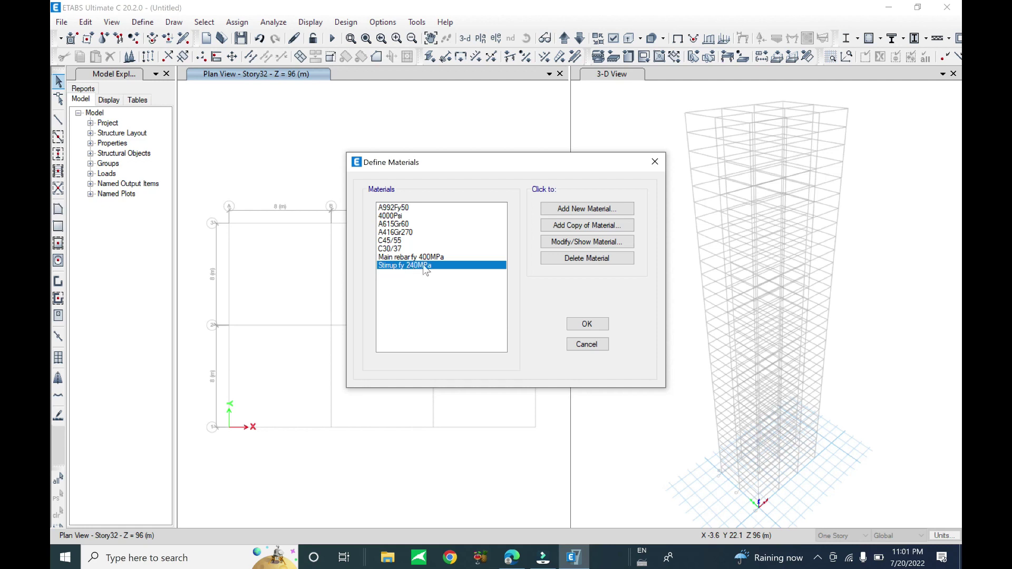
{"action": "left_click", "coordinate": [397, 250]}
{"action": "left_click", "coordinate": [397, 249]}
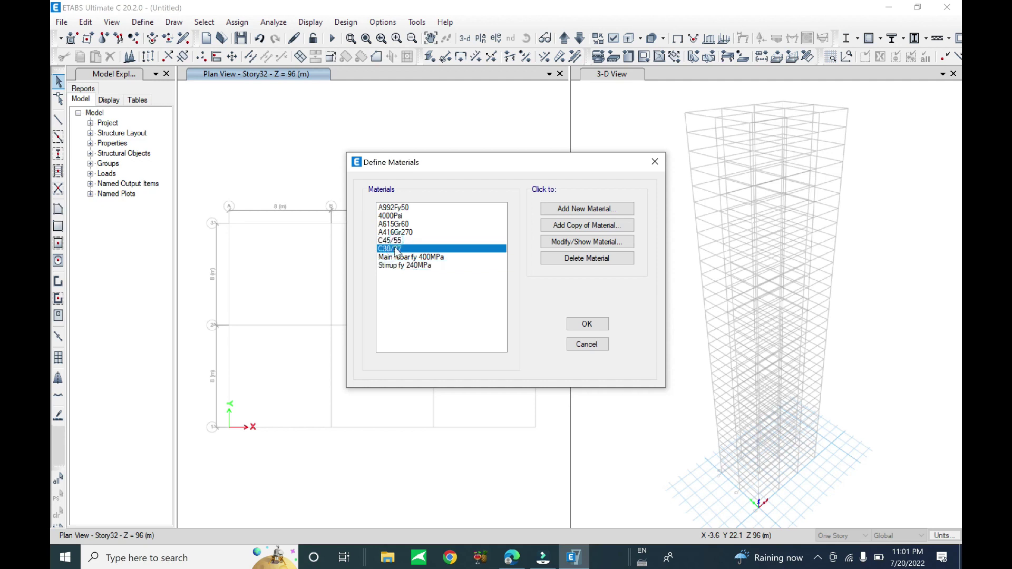
{"action": "left_click", "coordinate": [394, 241]}
{"action": "left_click", "coordinate": [394, 249]}
{"action": "left_click", "coordinate": [393, 241]}
{"action": "left_click", "coordinate": [392, 250]}
{"action": "left_click", "coordinate": [392, 241]}
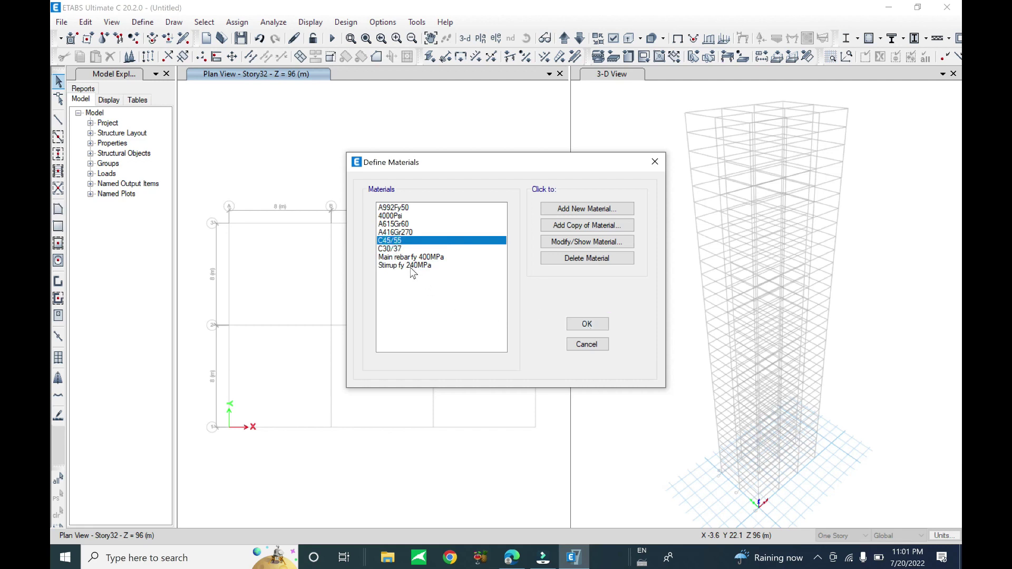
{"action": "left_click", "coordinate": [428, 258]}
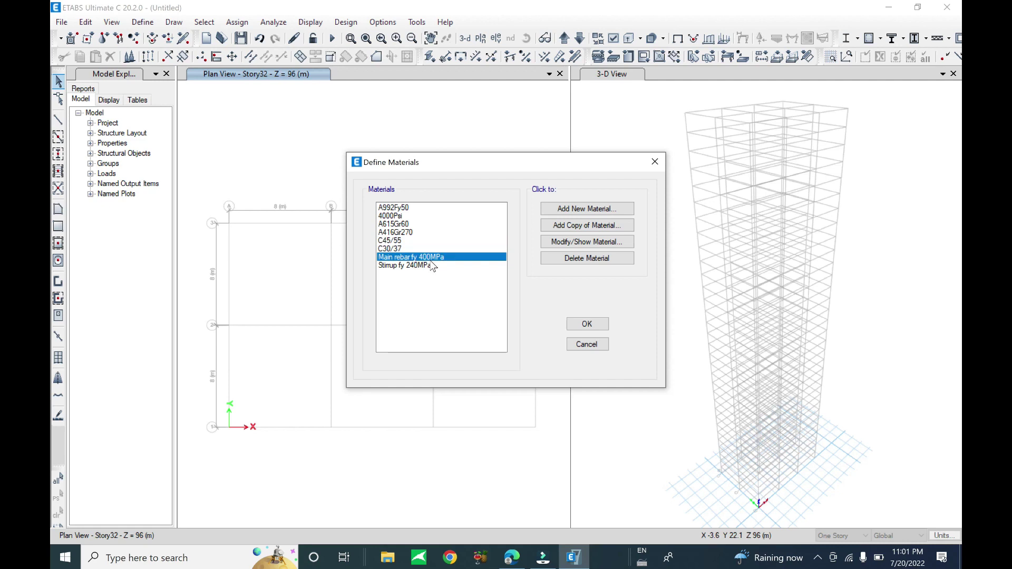
{"action": "left_click", "coordinate": [422, 266]}
{"action": "left_click", "coordinate": [416, 249]}
{"action": "left_click", "coordinate": [411, 241]}
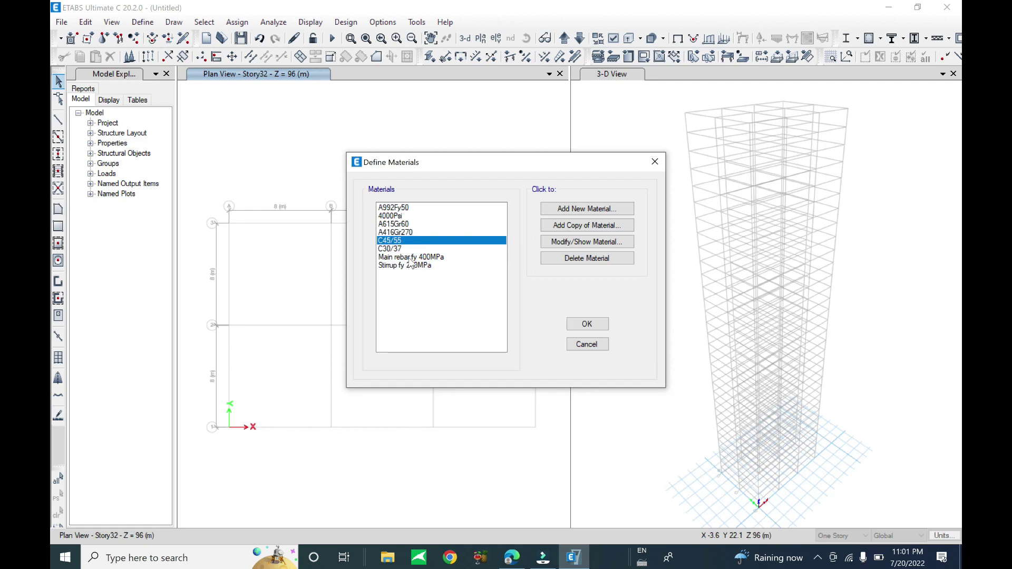
{"action": "left_click", "coordinate": [410, 257]}
{"action": "left_click", "coordinate": [586, 323]}
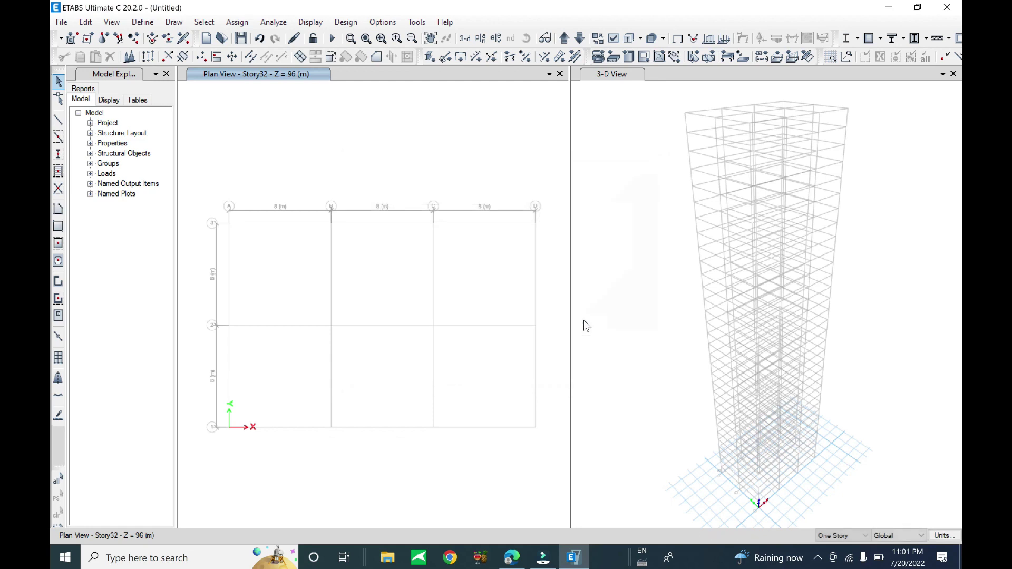
- Delete the default frame sections from A-CompBm through SteelCol in the frame section properties
{"action": "left_click", "coordinate": [138, 23]}
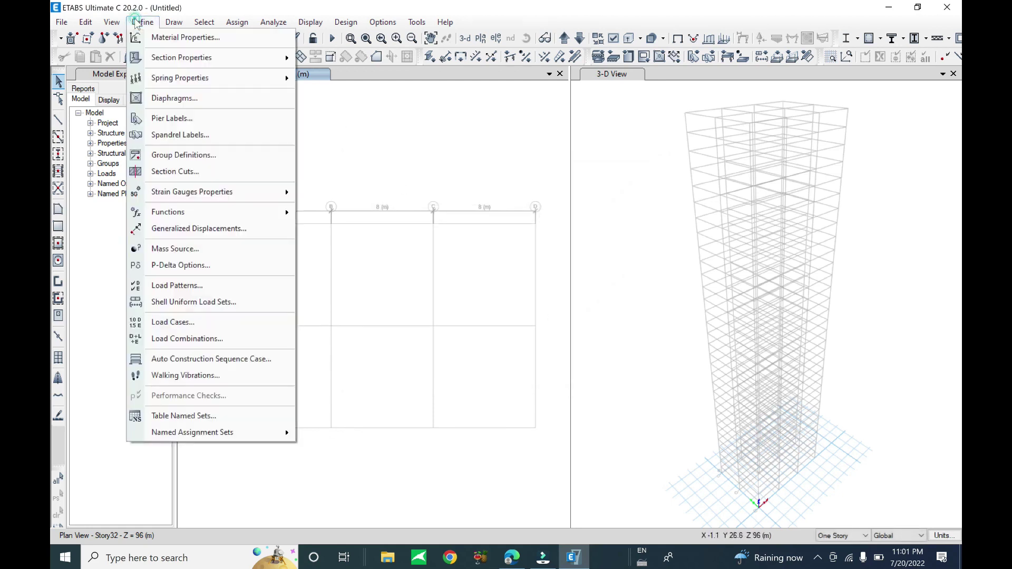
{"action": "mouse_move", "coordinate": [148, 58]}
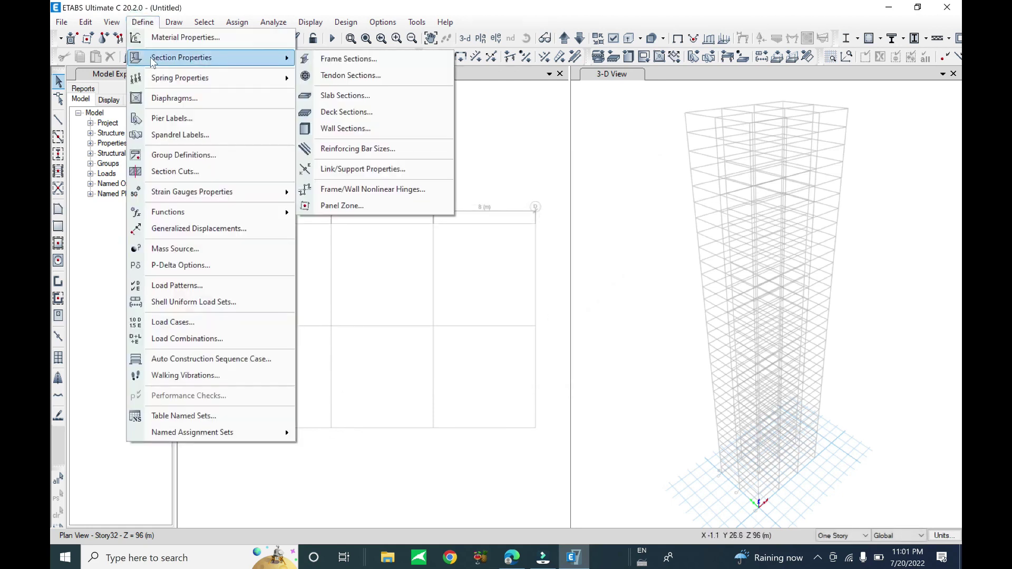
{"action": "left_click", "coordinate": [344, 59]}
{"action": "left_click_drag", "start_coordinate": [460, 114], "coordinate": [601, 95]}
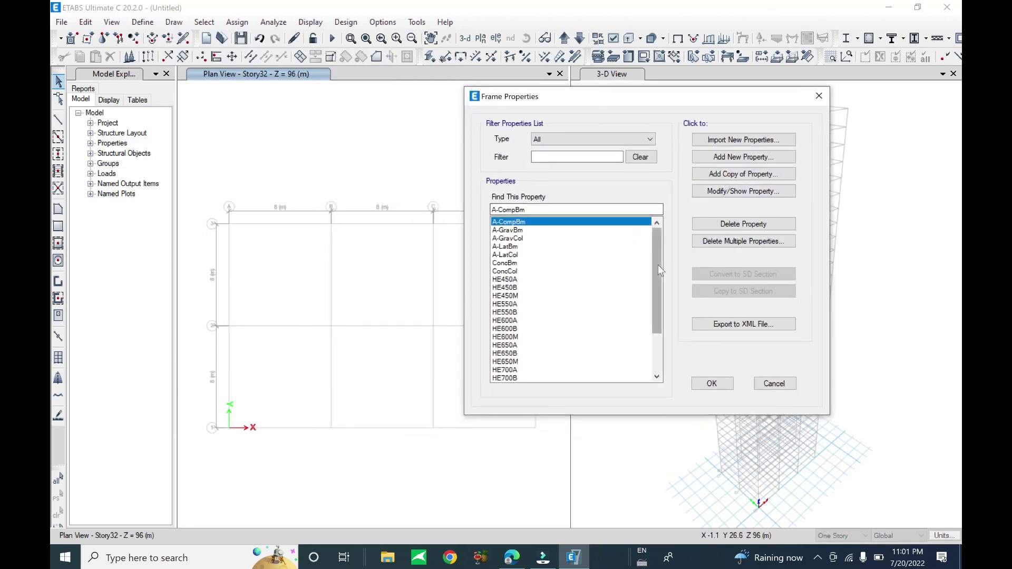
{"action": "scroll", "coordinate": [658, 265], "scroll_direction": "down", "scroll_amount": 3}
{"action": "scroll", "coordinate": [641, 357], "scroll_direction": "up", "scroll_amount": 3}
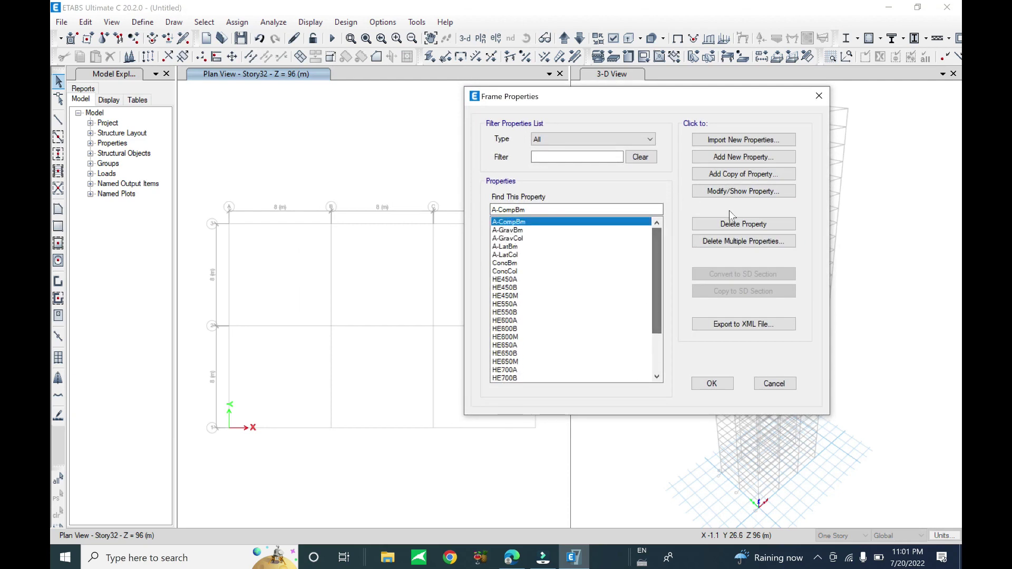
{"action": "left_click", "coordinate": [735, 243]}
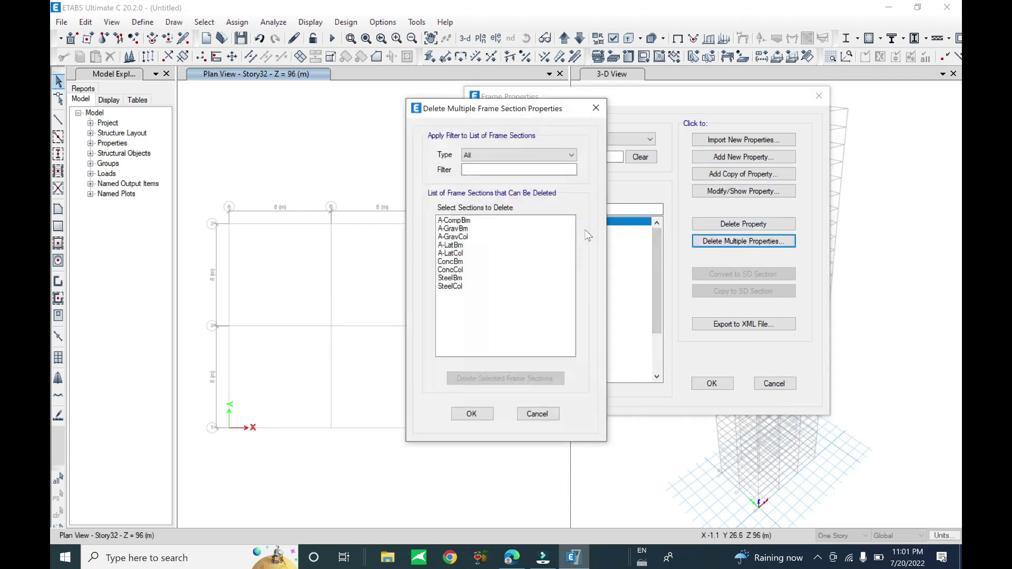
{"action": "left_click", "coordinate": [460, 221]}
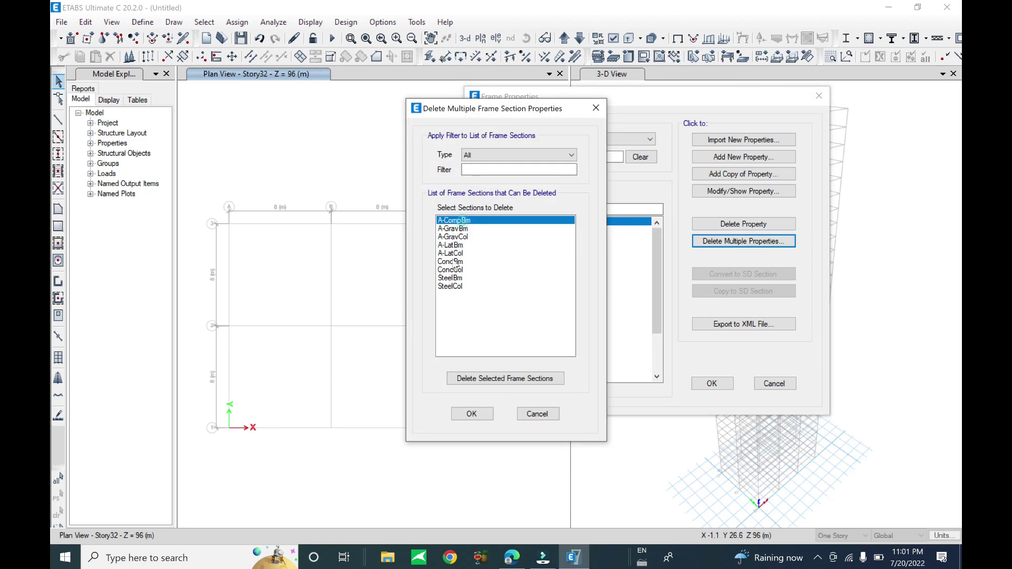
{"action": "left_click", "coordinate": [458, 287], "text": "shift"}
{"action": "left_click", "coordinate": [481, 379]}
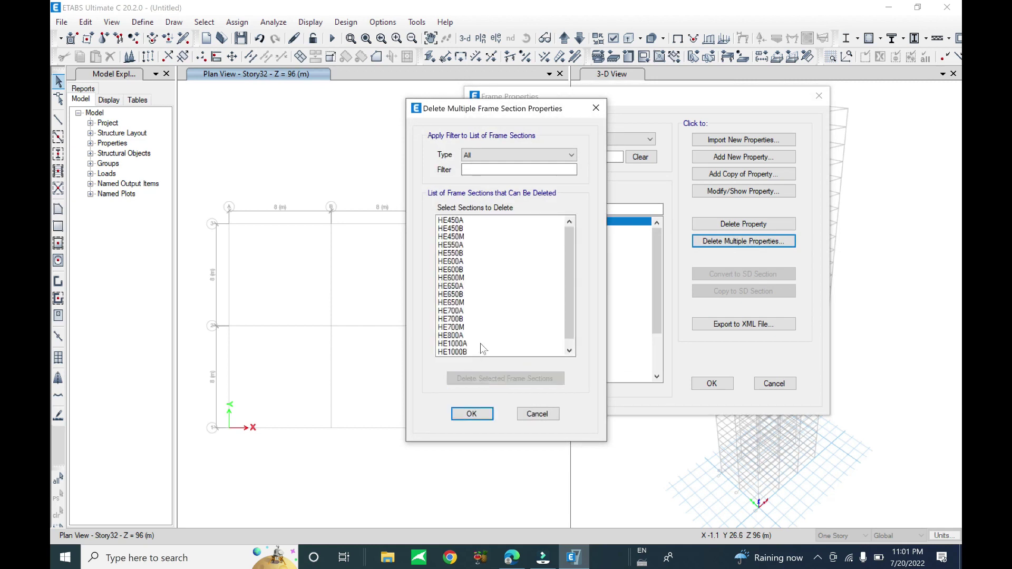
- Delete the remaining HE steel sections starting from HE450A and accept the bulk deletion
{"action": "left_click", "coordinate": [459, 221]}
{"action": "left_click_drag", "start_coordinate": [568, 259], "coordinate": [567, 343]}
{"action": "left_click", "coordinate": [452, 353], "text": "shift"}
{"action": "left_click", "coordinate": [504, 378]}
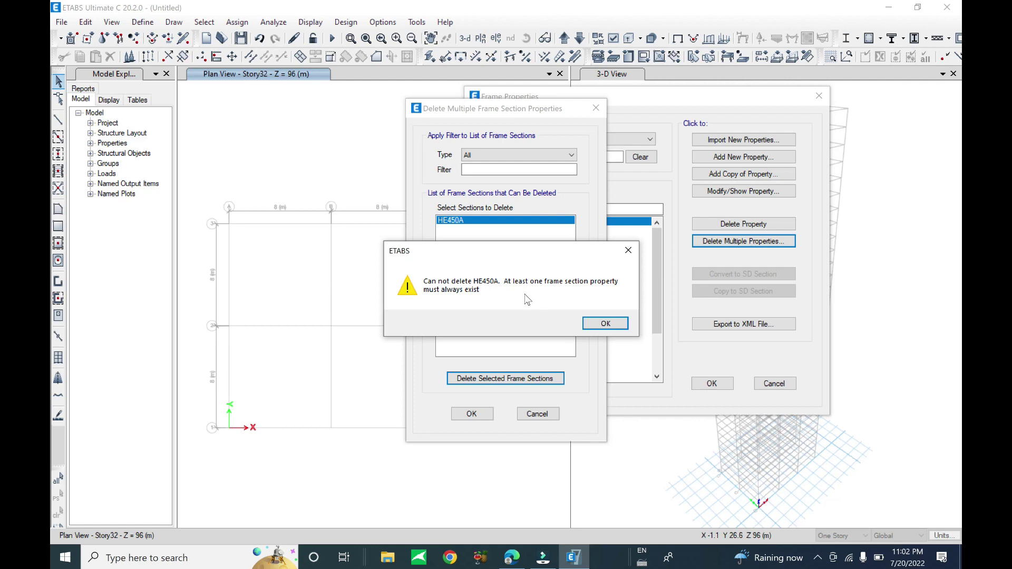
{"action": "left_click", "coordinate": [604, 322]}
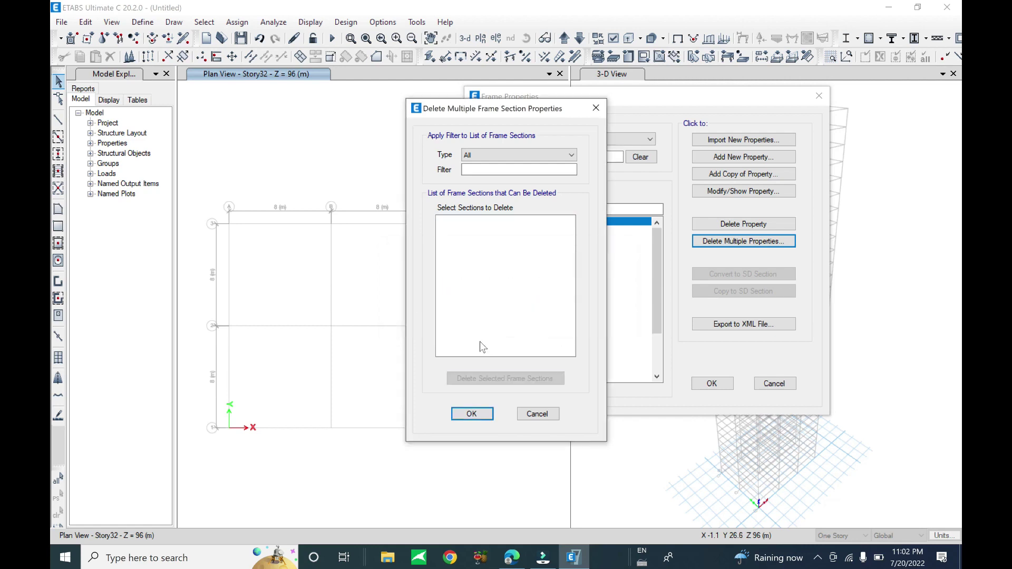
{"action": "left_click", "coordinate": [470, 414]}
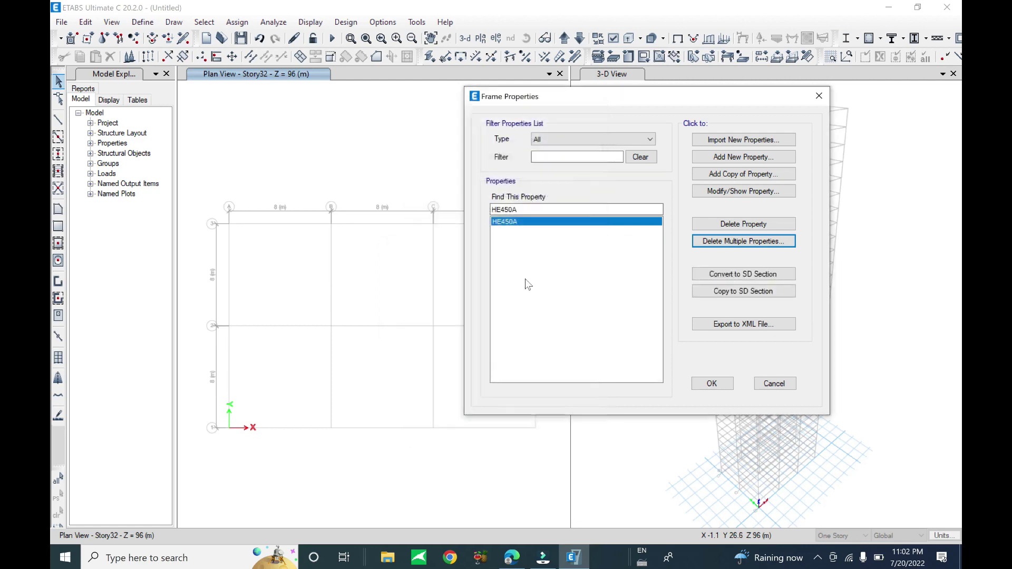
- Start a new frame section property with the Concrete Rectangular shape
{"action": "left_click", "coordinate": [509, 222]}
{"action": "left_click_drag", "start_coordinate": [606, 99], "coordinate": [507, 82]}
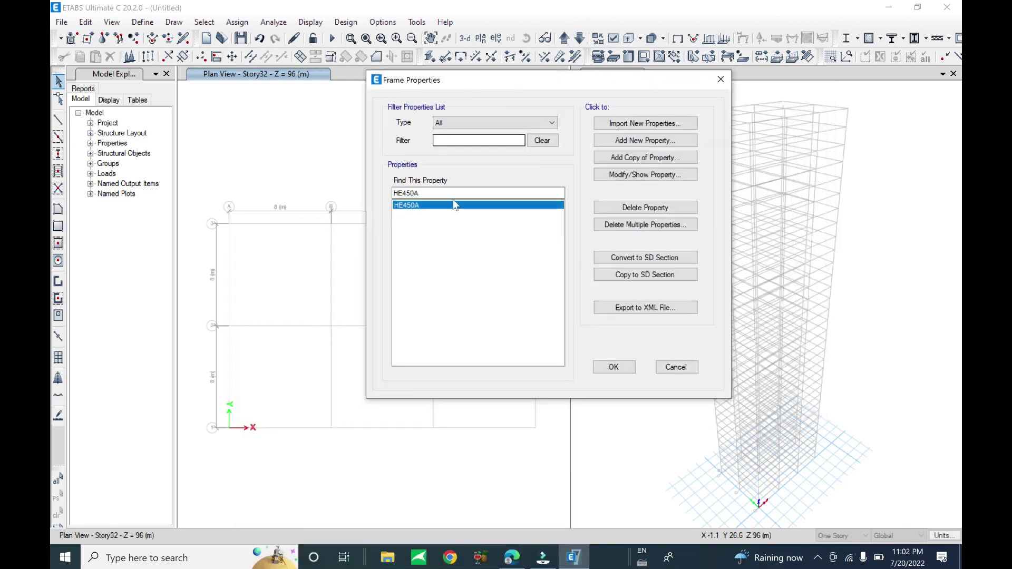
{"action": "left_click", "coordinate": [646, 141]}
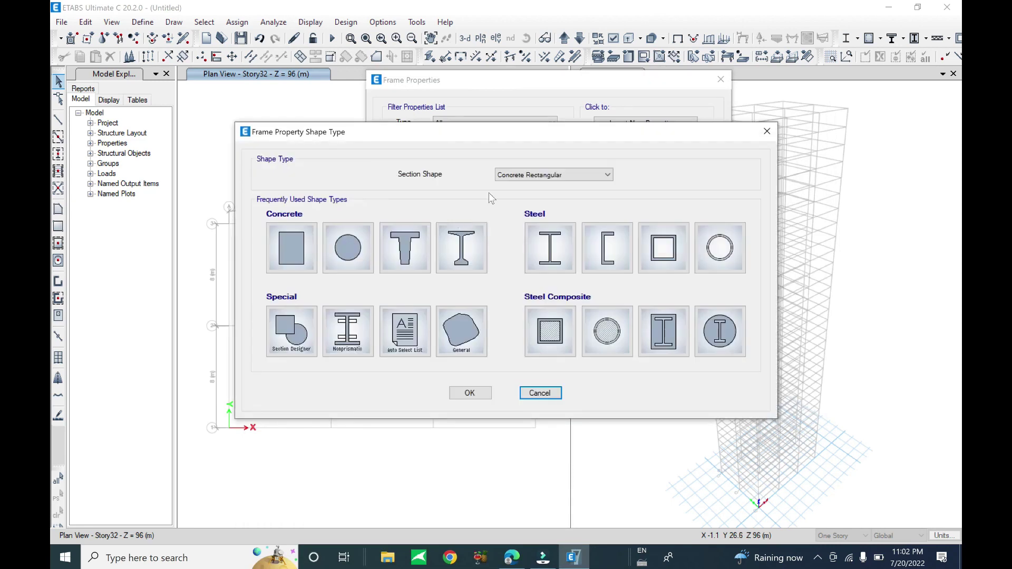
{"action": "left_click", "coordinate": [524, 176]}
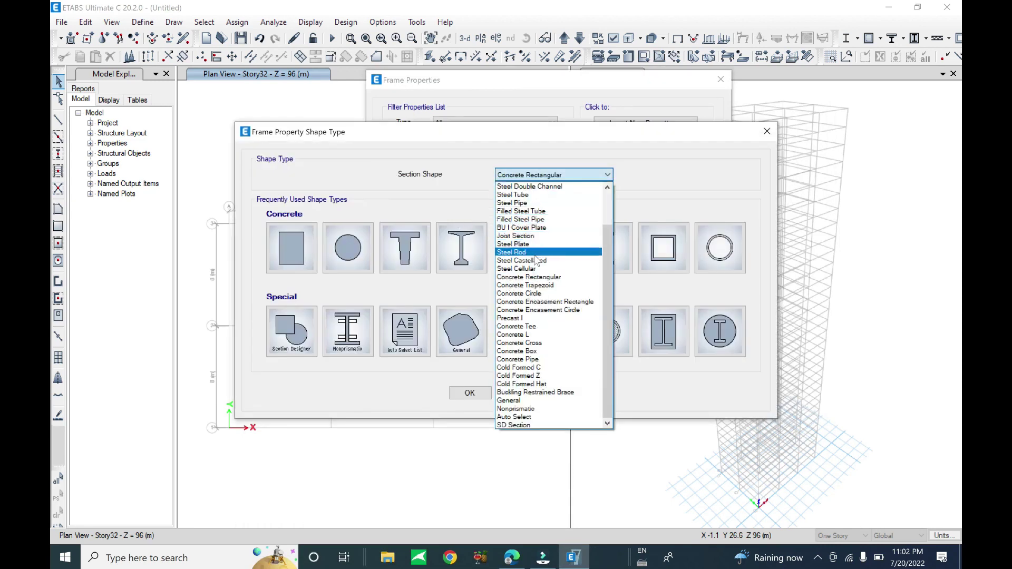
{"action": "left_click", "coordinate": [543, 294]}
{"action": "left_click", "coordinate": [569, 175]}
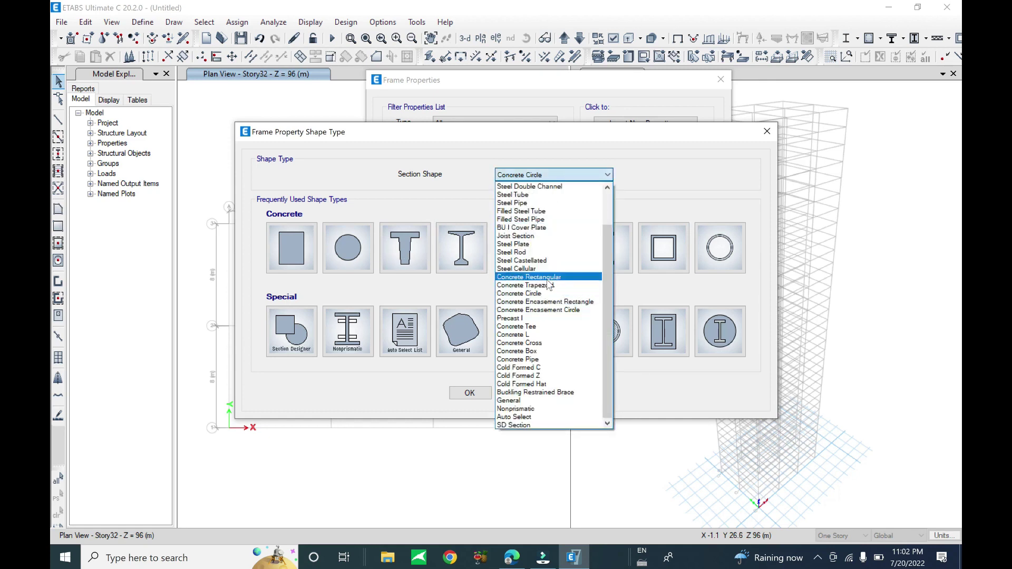
{"action": "left_click", "coordinate": [548, 278]}
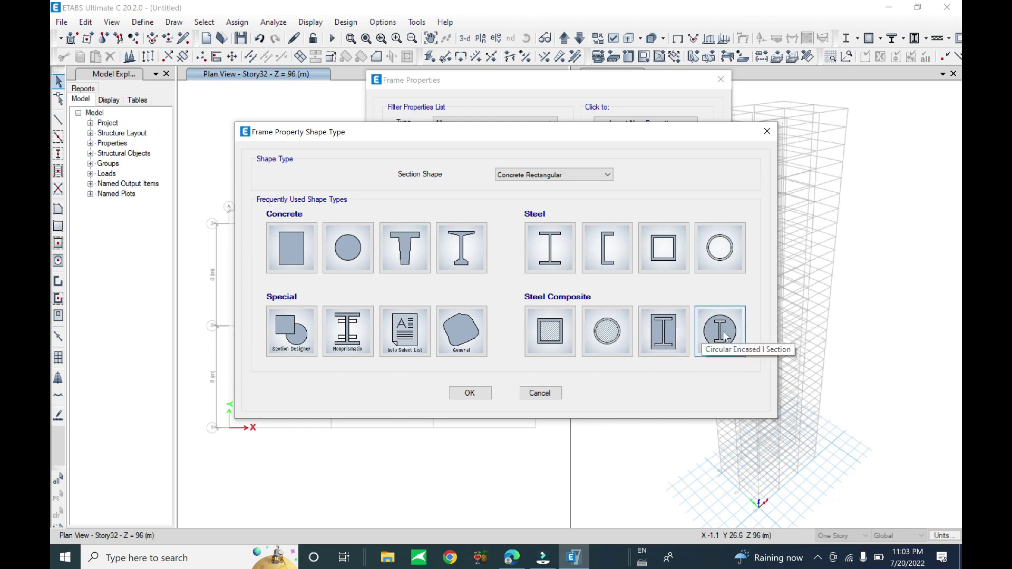
{"action": "left_click", "coordinate": [291, 247]}
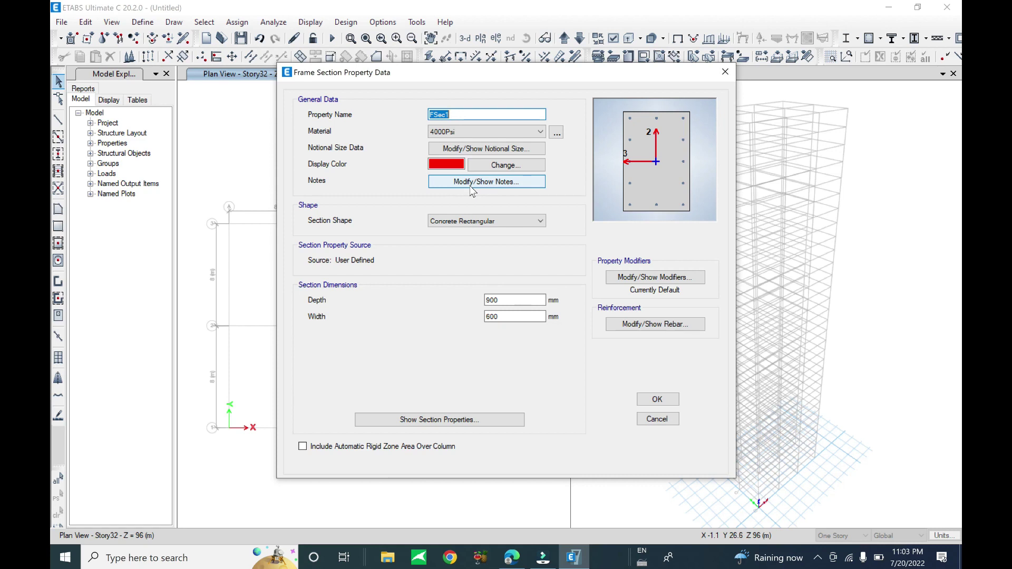
- Switch to the browser, look through the channel's video list in YouTube Studio, and return to ETABS
{"action": "left_click", "coordinate": [512, 557]}
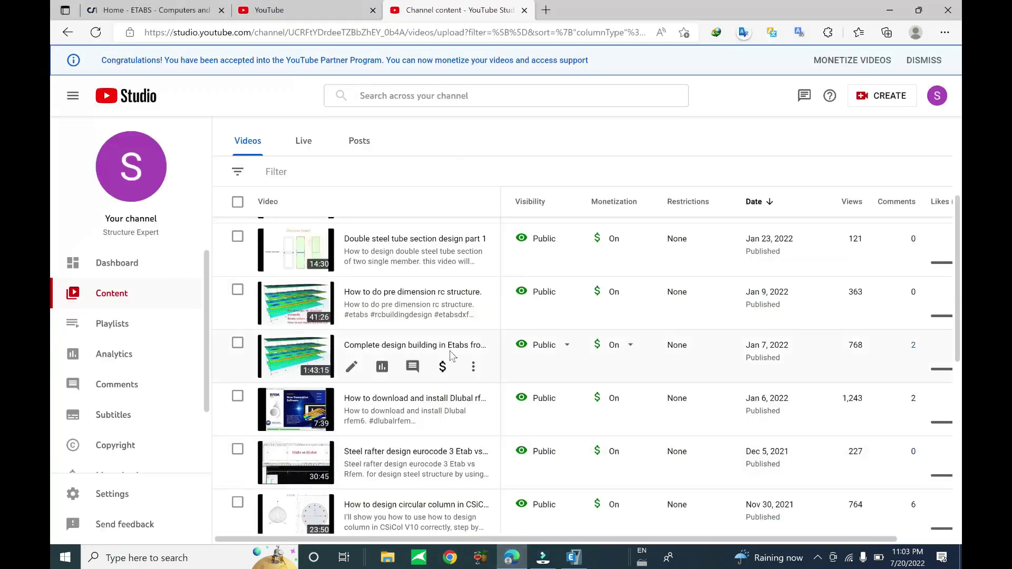
{"action": "scroll", "coordinate": [459, 360], "scroll_direction": "up", "scroll_amount": 4}
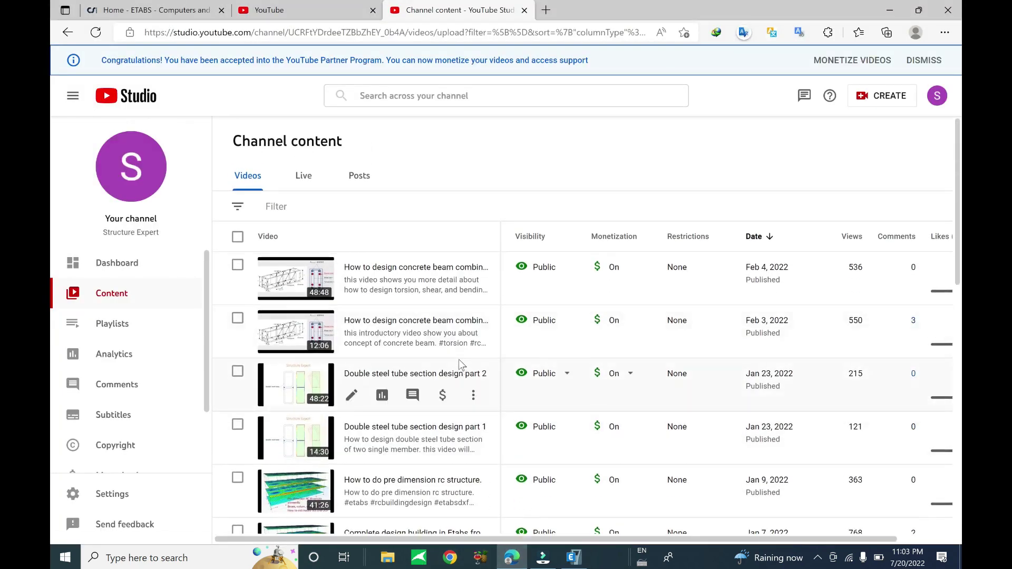
{"action": "scroll", "coordinate": [459, 364], "scroll_direction": "down", "scroll_amount": 3}
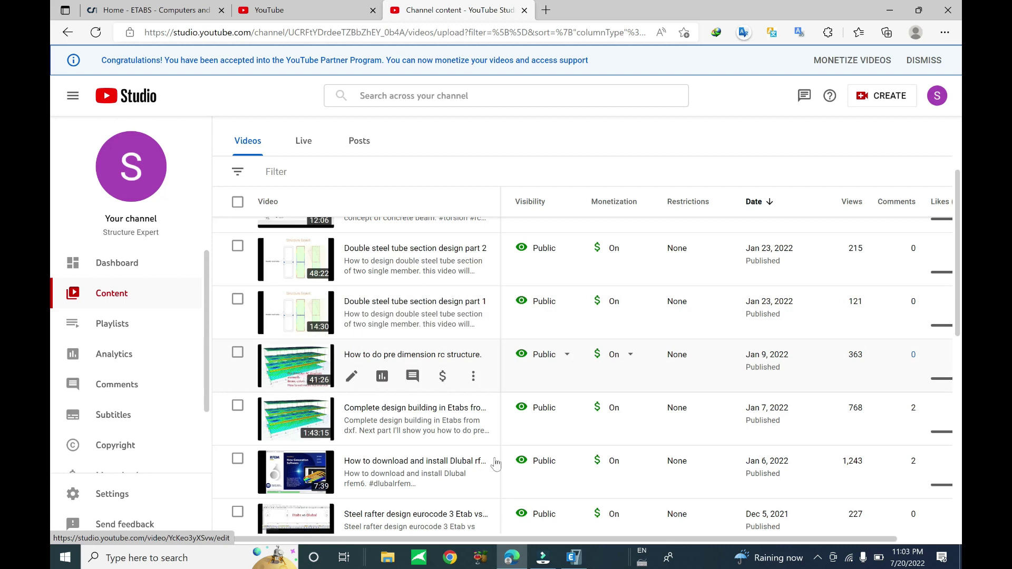
{"action": "left_click", "coordinate": [574, 557]}
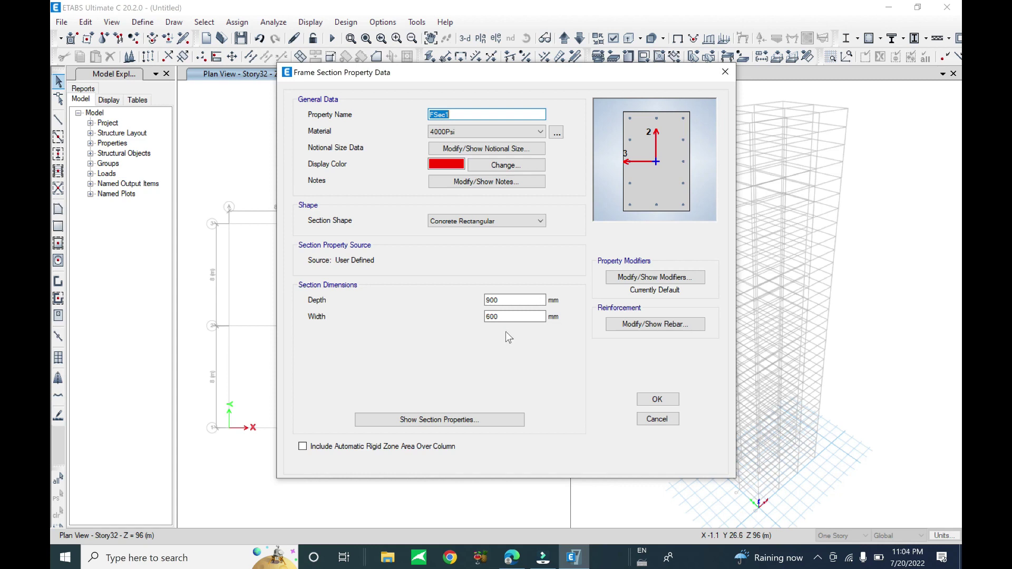
- Name the rectangular section "Column 100x100cm" and assign it the C45/55 concrete material
{"action": "left_click_drag", "start_coordinate": [386, 80], "coordinate": [452, 92]}
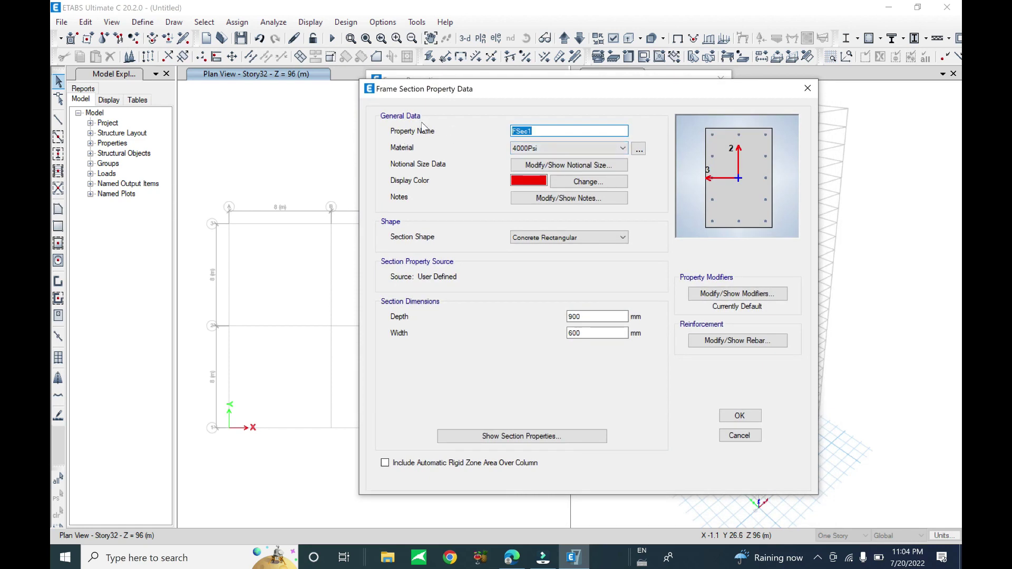
{"action": "type", "text": "Column 100x100cm"}
{"action": "left_click", "coordinate": [607, 148]}
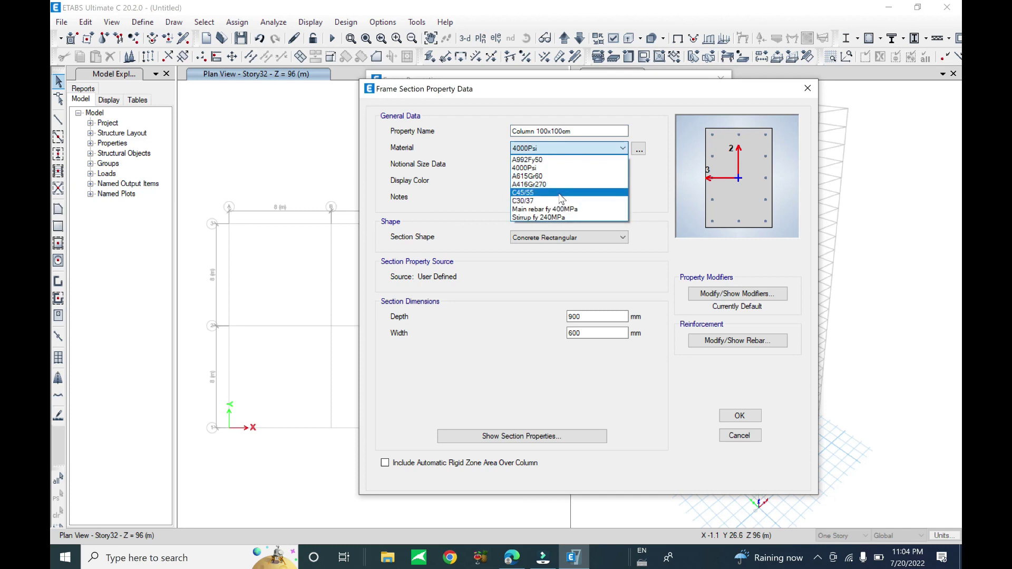
{"action": "left_click", "coordinate": [561, 193]}
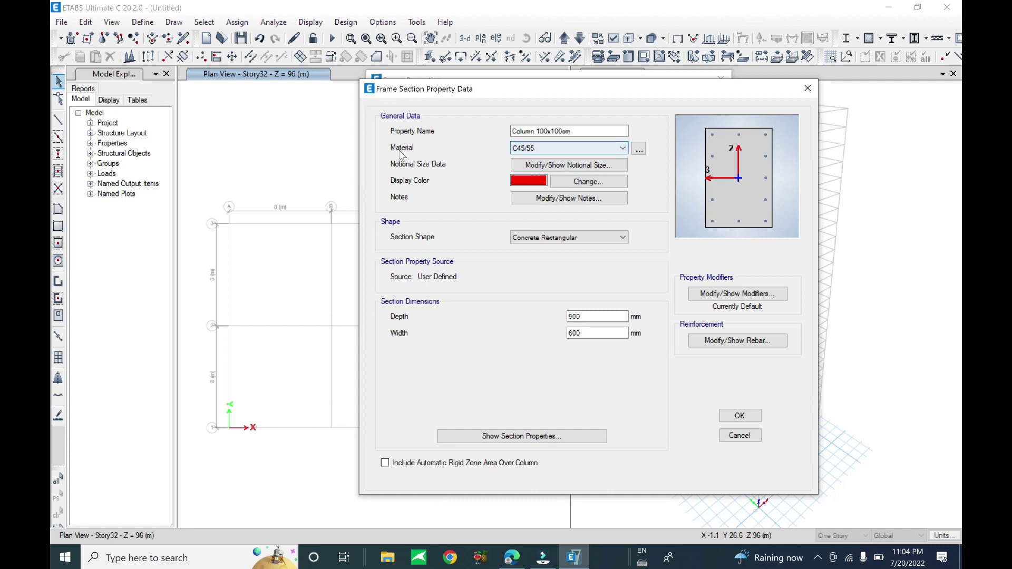
{"action": "mouse_move", "coordinate": [545, 91]}
{"action": "left_mouse_down"}
{"action": "mouse_move", "coordinate": [419, 128]}
{"action": "mouse_move", "coordinate": [539, 104]}
{"action": "left_mouse_up"}
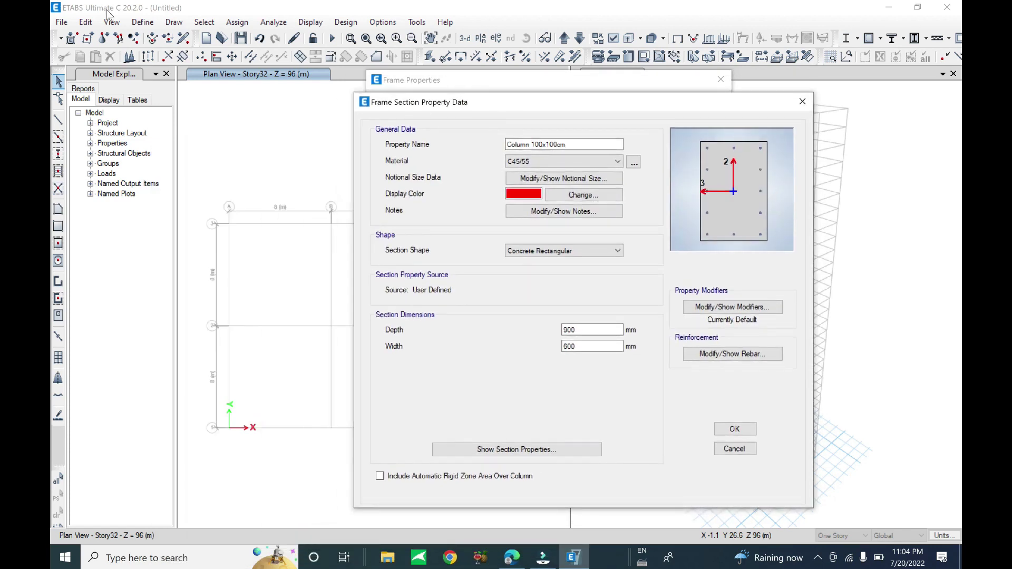
- Check the defined materials list and the available section shapes for the column section
{"action": "left_click", "coordinate": [635, 165]}
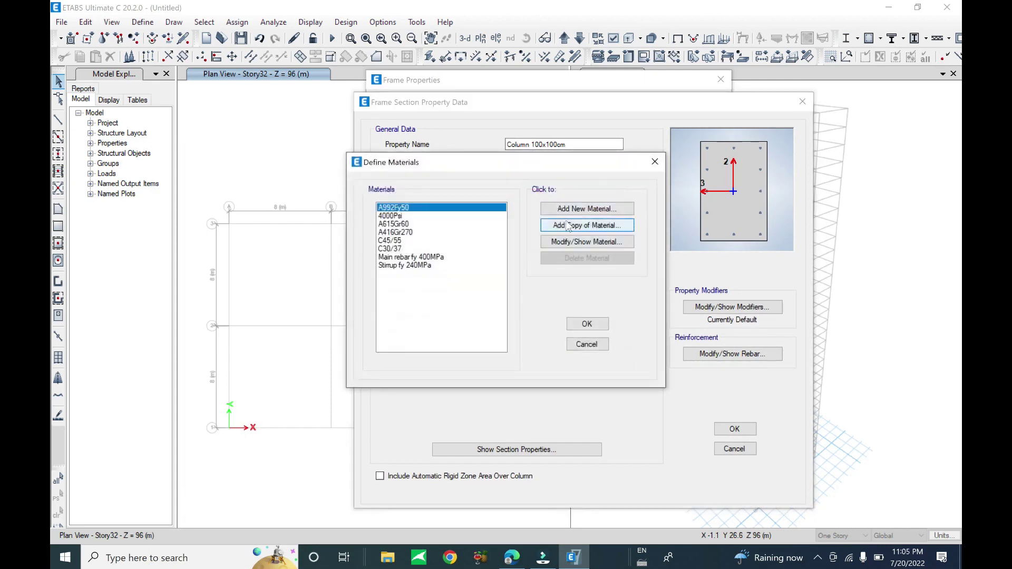
{"action": "left_click", "coordinate": [401, 257]}
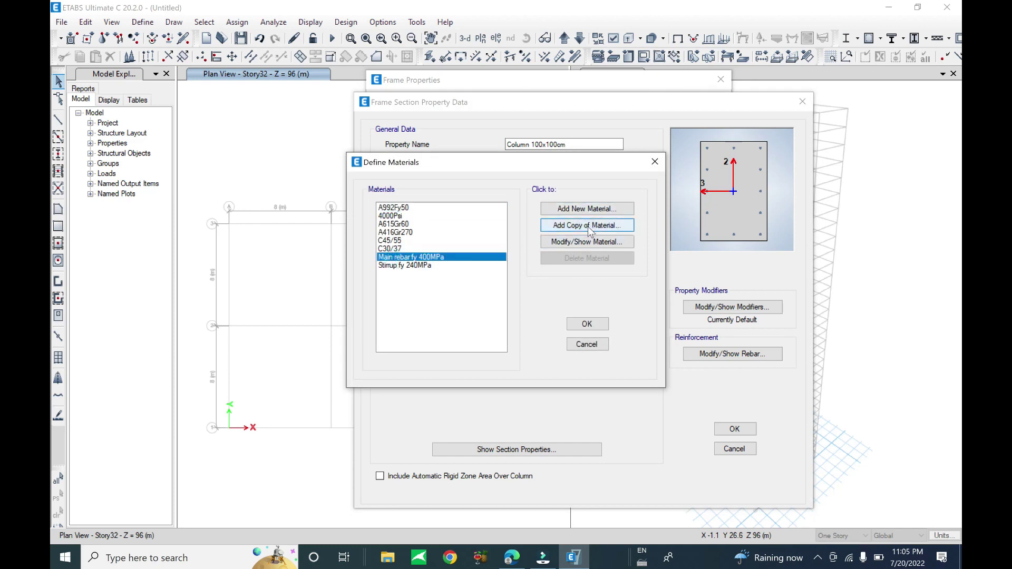
{"action": "left_click", "coordinate": [589, 324]}
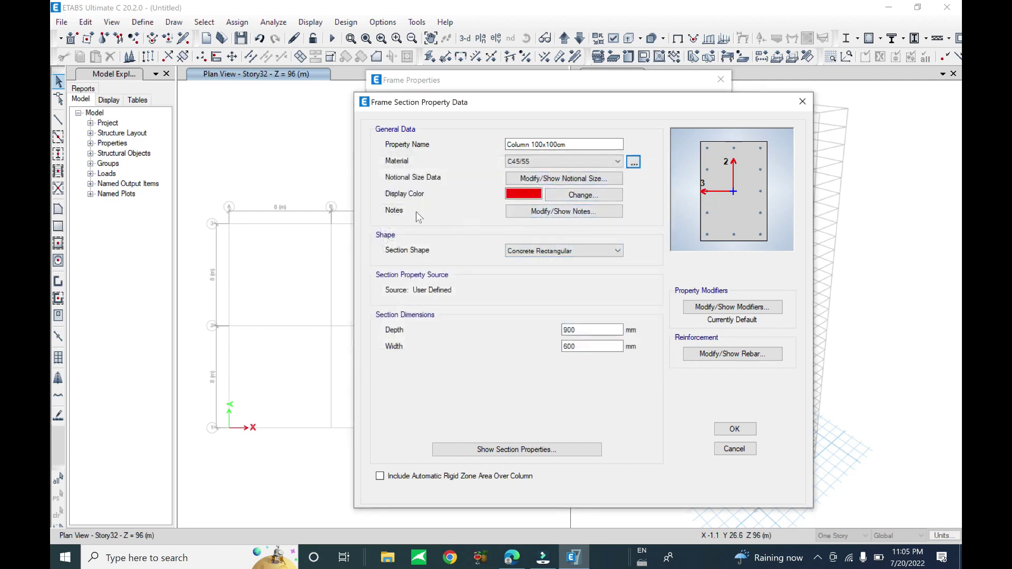
{"action": "left_click", "coordinate": [567, 251]}
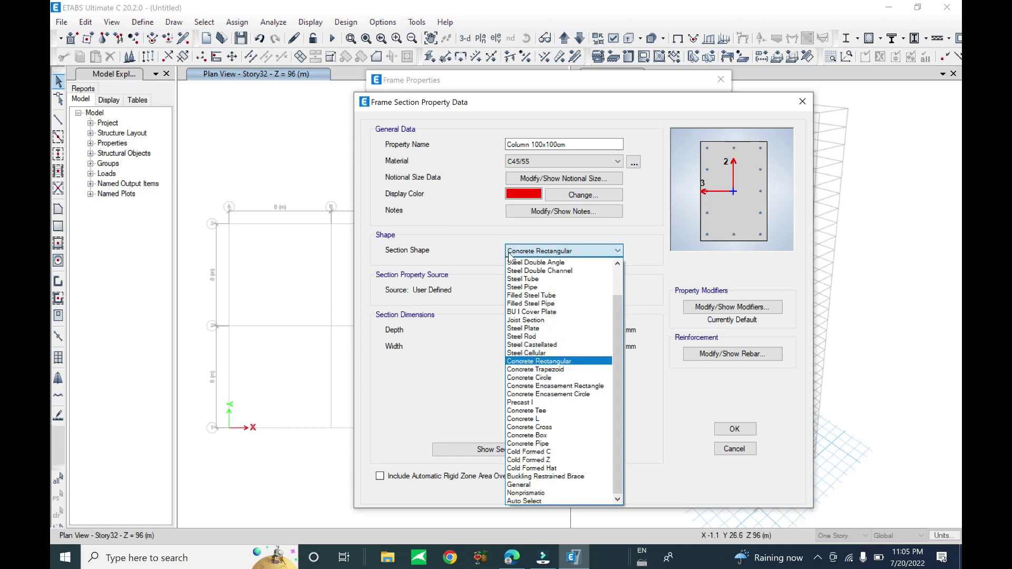
{"action": "left_click", "coordinate": [564, 252]}
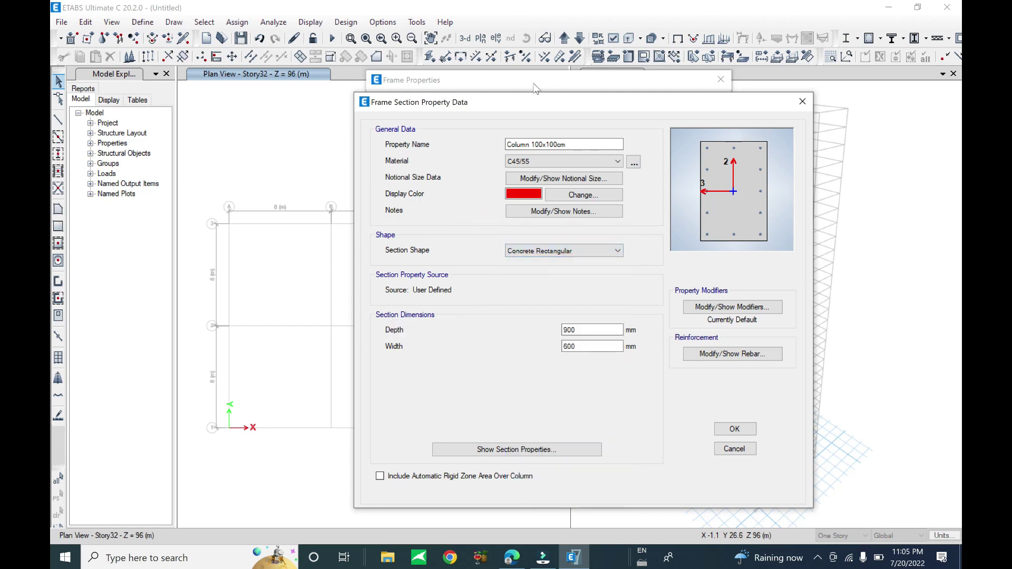
- Rename the column section as "Column 70x120cm"
{"action": "left_click_drag", "start_coordinate": [510, 103], "coordinate": [639, 51]}
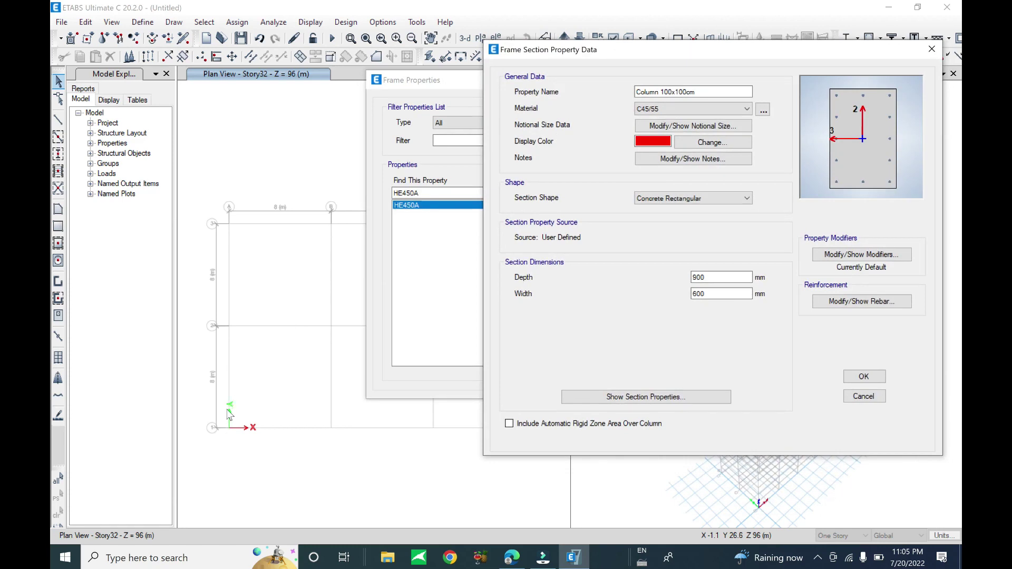
{"action": "left_click", "coordinate": [696, 92]}
{"action": "key", "text": "ctrl+a"}
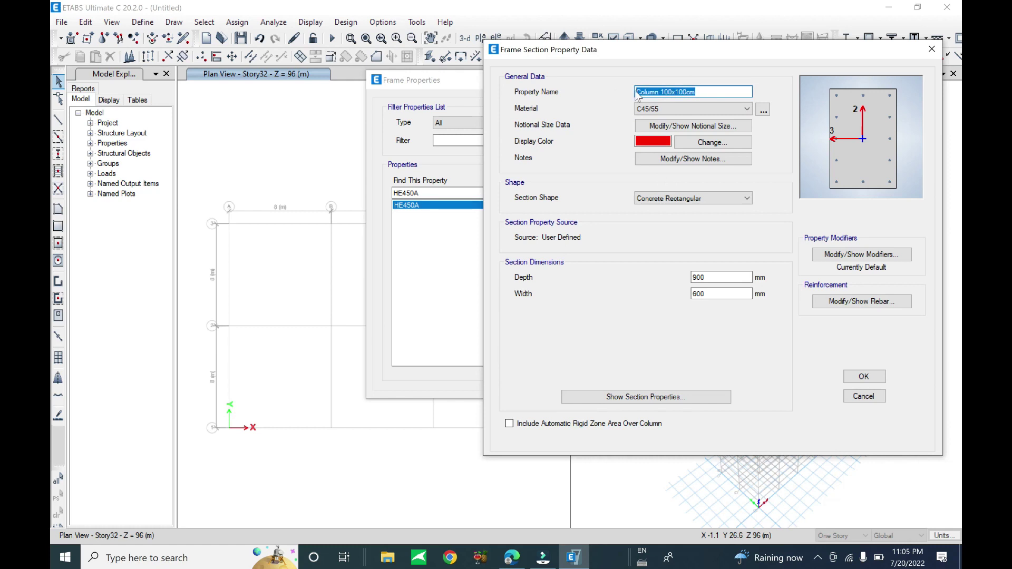
{"action": "left_click", "coordinate": [673, 91]}
{"action": "left_click_drag", "start_coordinate": [661, 92], "coordinate": [669, 92]}
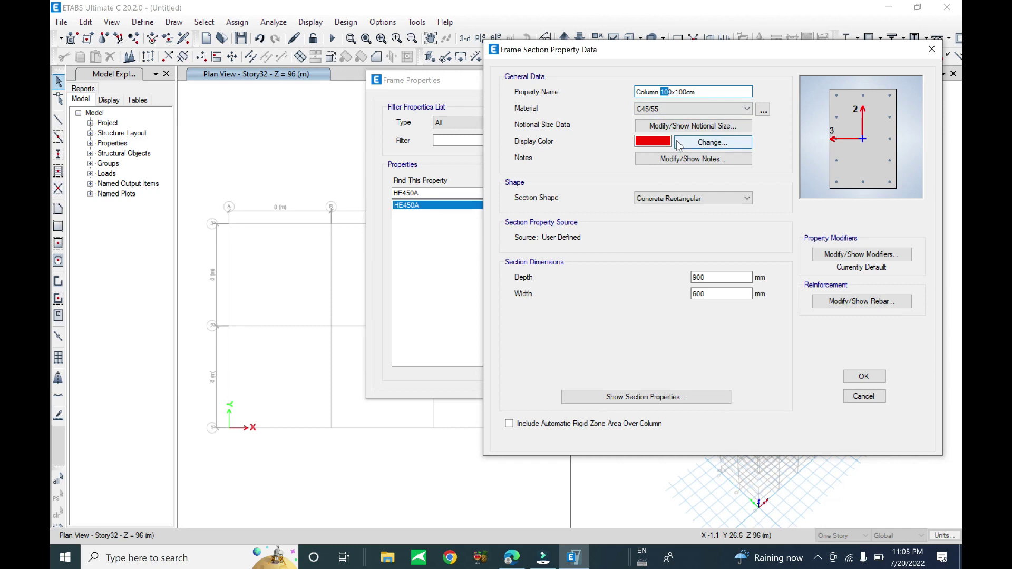
{"action": "type", "text": "70"}
{"action": "left_click", "coordinate": [664, 91]}
{"action": "key", "text": "Delete"}
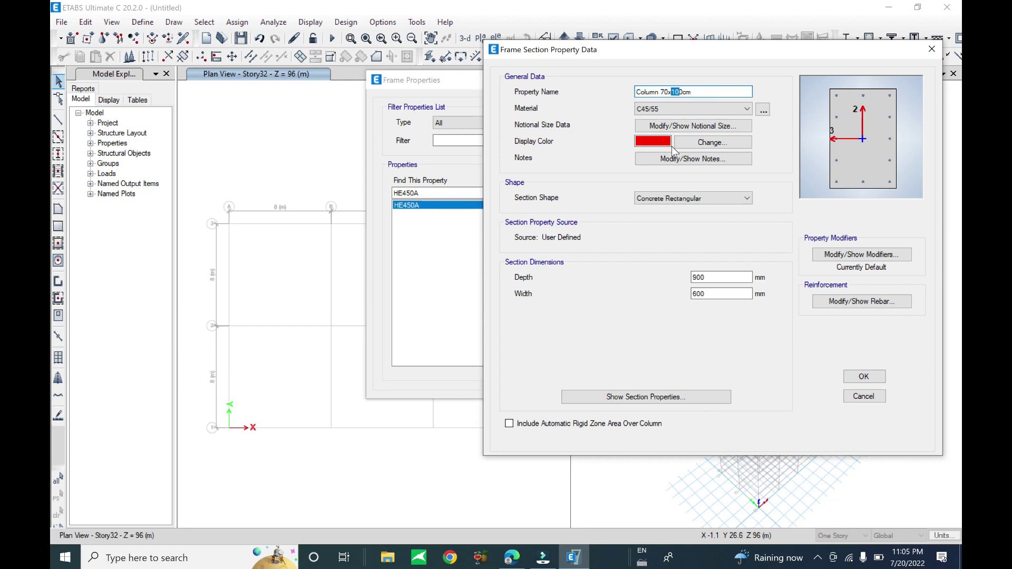
{"action": "type", "text": "12"}
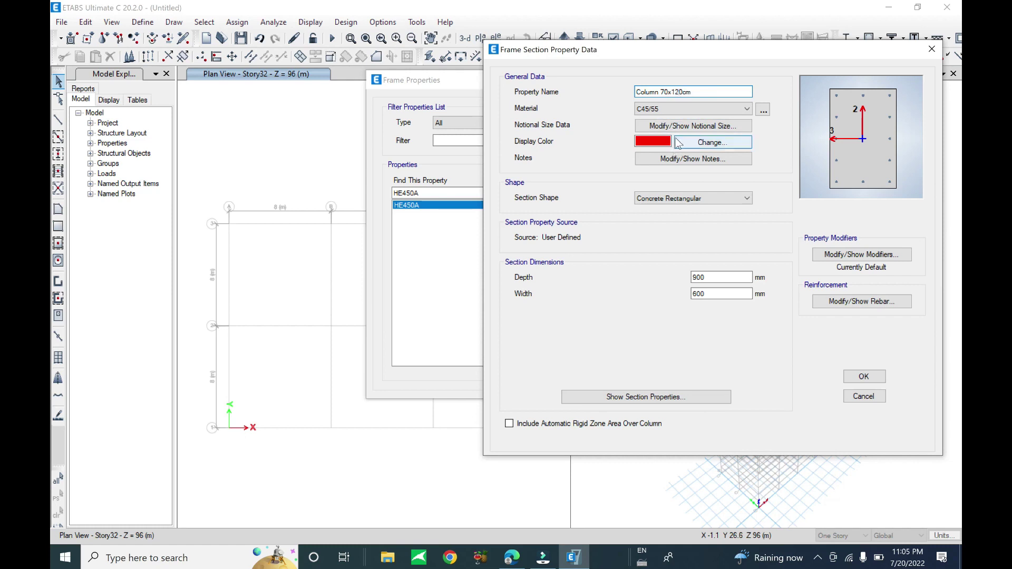
- Set the column section's depth to 1200 mm and its width to 700 mm
{"action": "key", "text": "Tab"}
{"action": "key", "text": "Tab"}
{"action": "key", "text": "Tab"}
{"action": "key", "text": "shift+Tab"}
{"action": "type", "text": "70"}
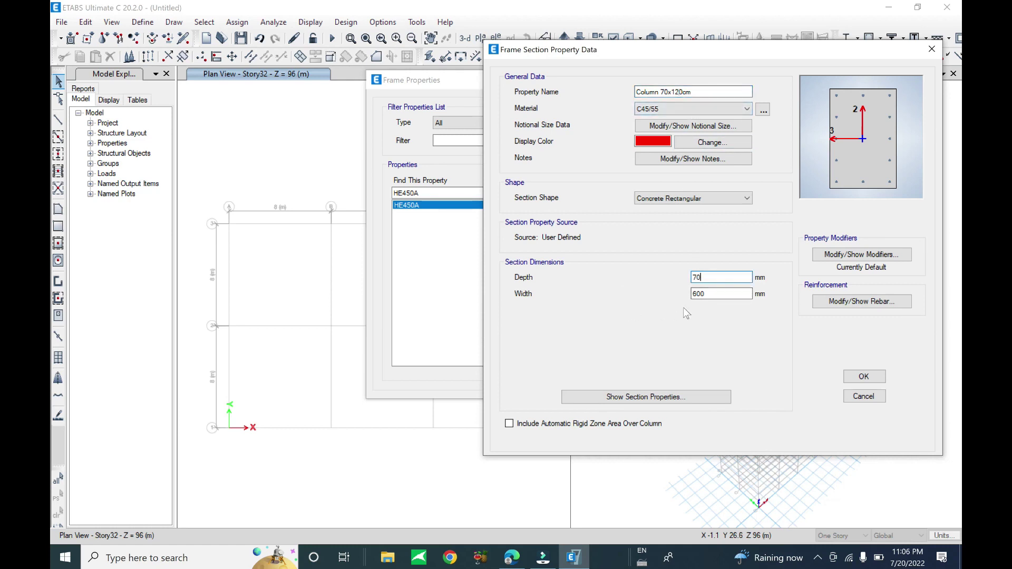
{"action": "double_click", "coordinate": [704, 277]}
{"action": "type", "text": "1200"}
{"action": "key", "text": "Tab"}
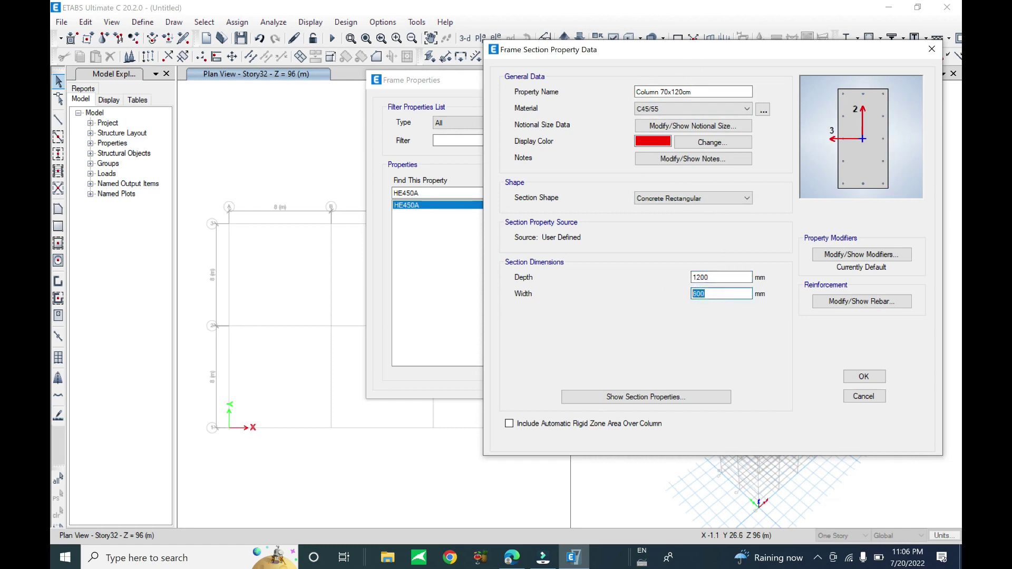
{"action": "type", "text": "700"}
{"action": "left_click", "coordinate": [719, 277]}
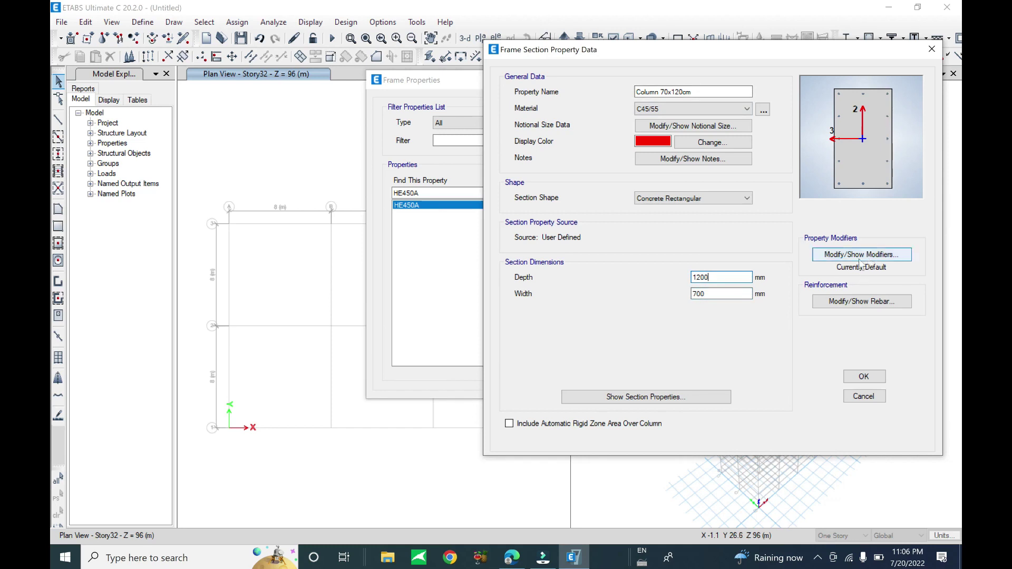
- Assign the "Main rebar fy 400MPa" material to both the longitudinal and confinement bars in the column's reinforcement data
{"action": "left_click", "coordinate": [850, 305]}
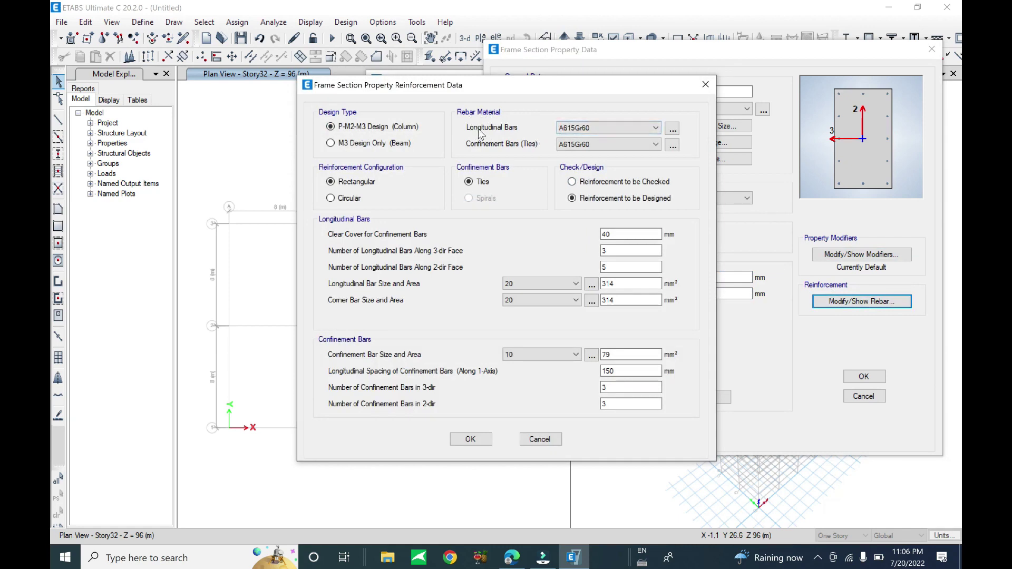
{"action": "left_click", "coordinate": [594, 129]}
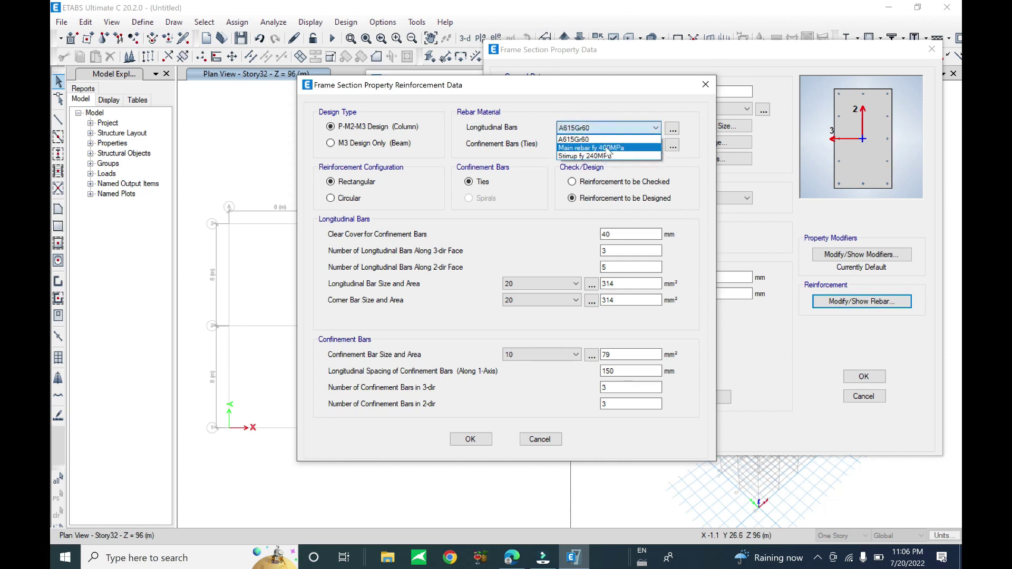
{"action": "left_click", "coordinate": [609, 150]}
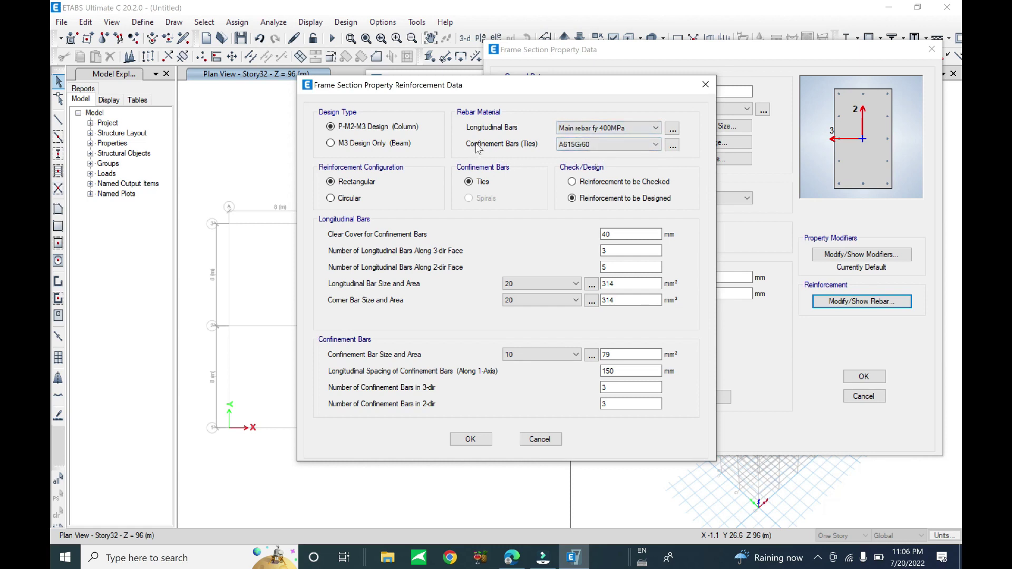
{"action": "left_click", "coordinate": [609, 146]}
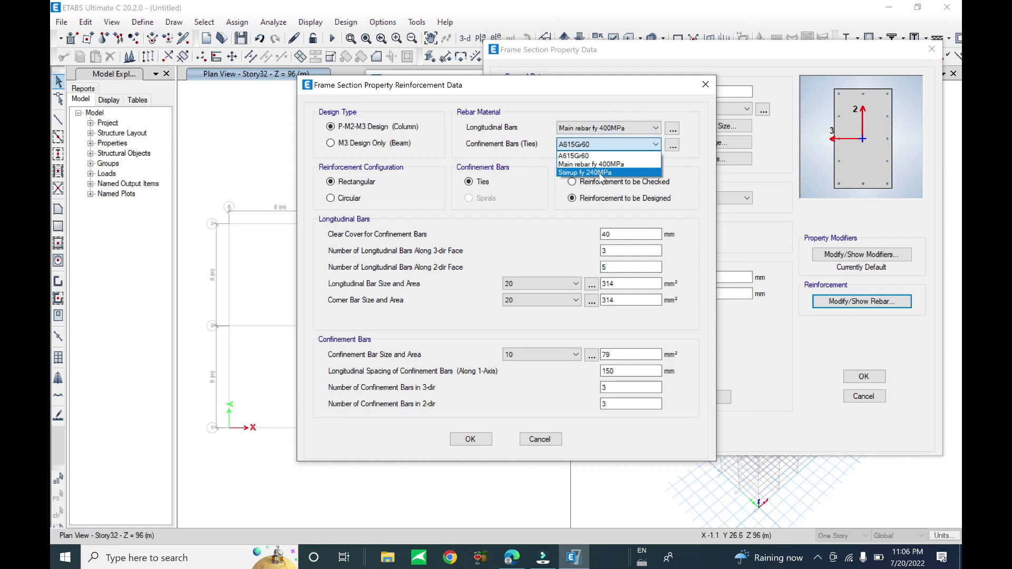
{"action": "left_click", "coordinate": [601, 173]}
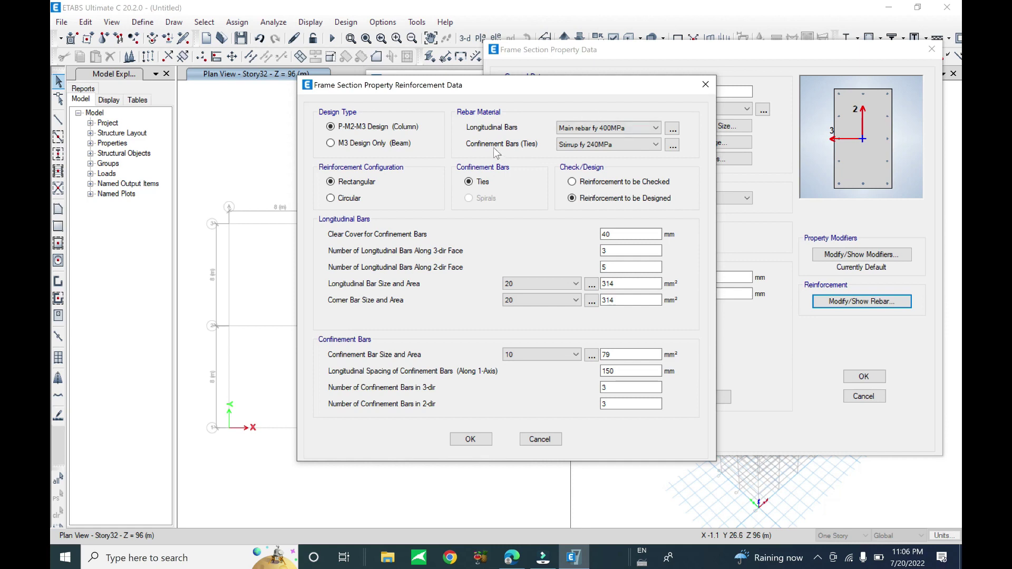
{"action": "left_click", "coordinate": [592, 144]}
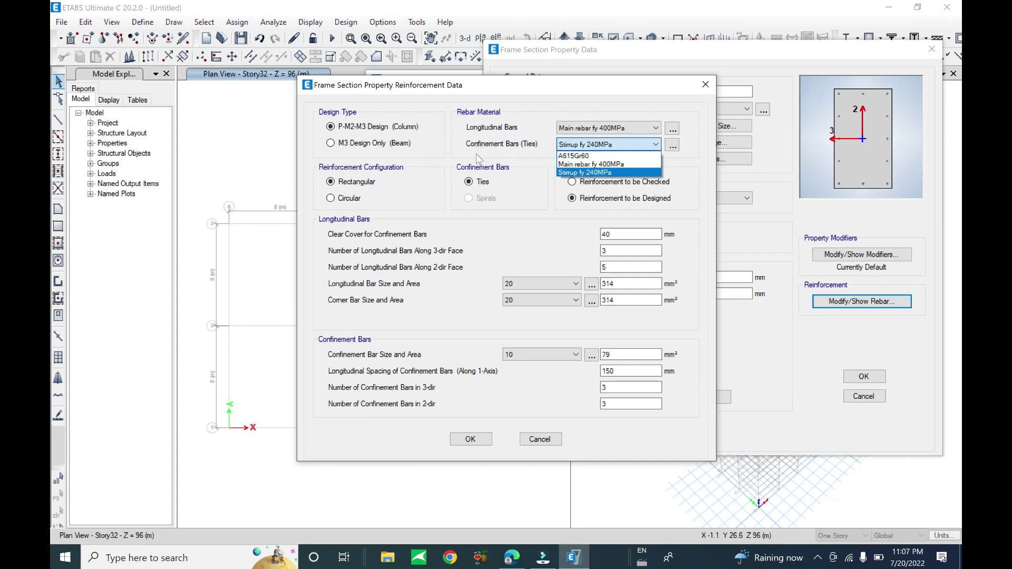
{"action": "left_click", "coordinate": [601, 166]}
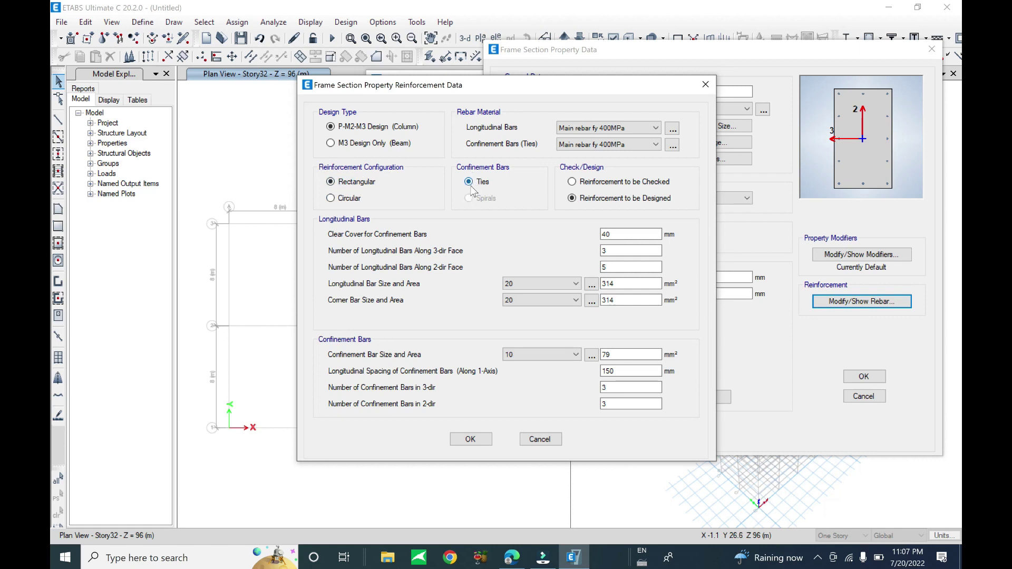
- Try the circular reinforcement configuration with spirals, and restore the rectangular configuration with ties
{"action": "left_click", "coordinate": [343, 199]}
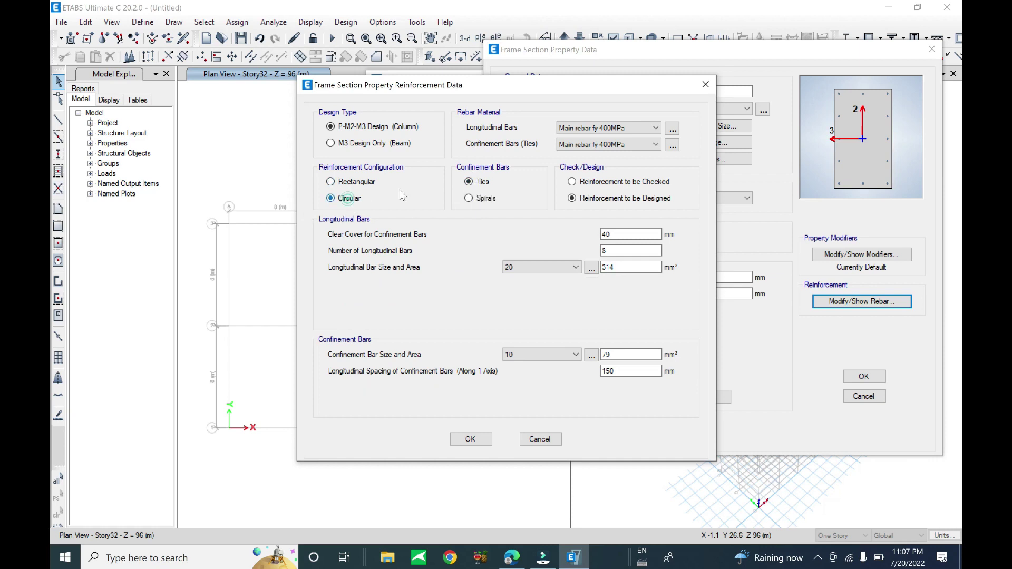
{"action": "left_click", "coordinate": [470, 200]}
{"action": "left_click", "coordinate": [469, 183]}
{"action": "left_click", "coordinate": [331, 182]}
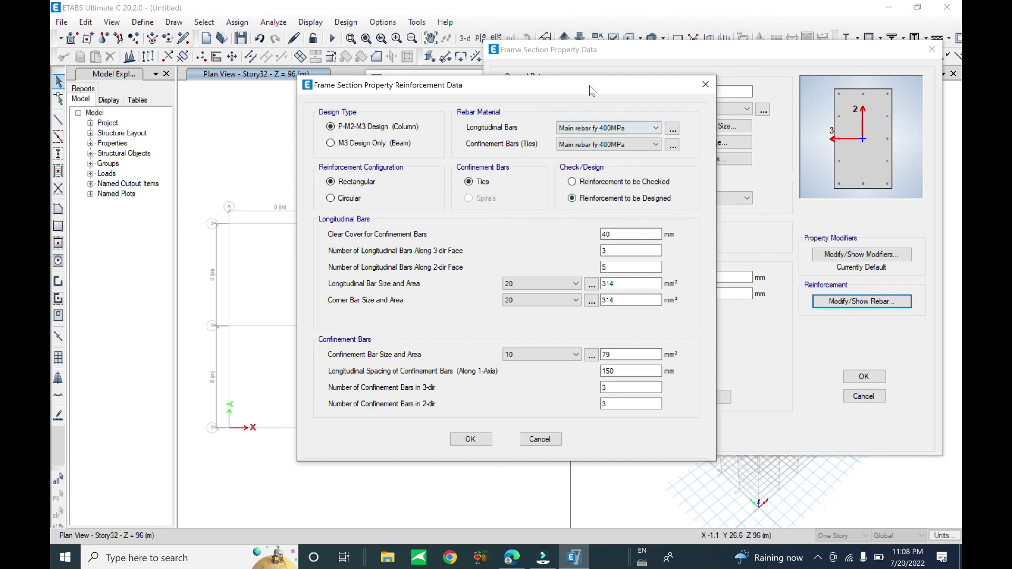
- Set the column reinforcement to be checked, with size 32 for the longitudinal and corner bars
{"action": "left_click_drag", "start_coordinate": [633, 195], "coordinate": [478, 203]}
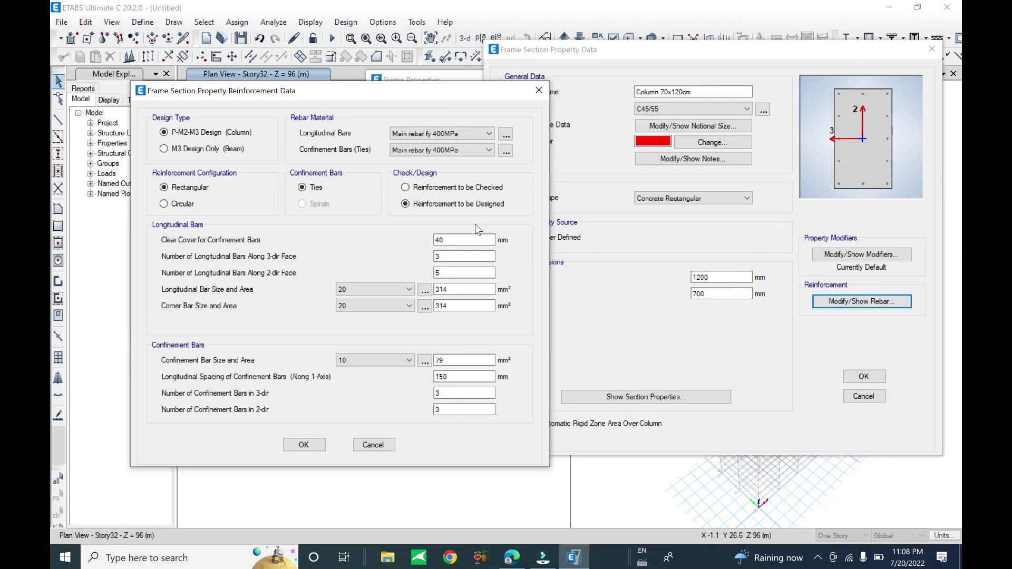
{"action": "left_click", "coordinate": [408, 188]}
{"action": "left_click", "coordinate": [387, 289]}
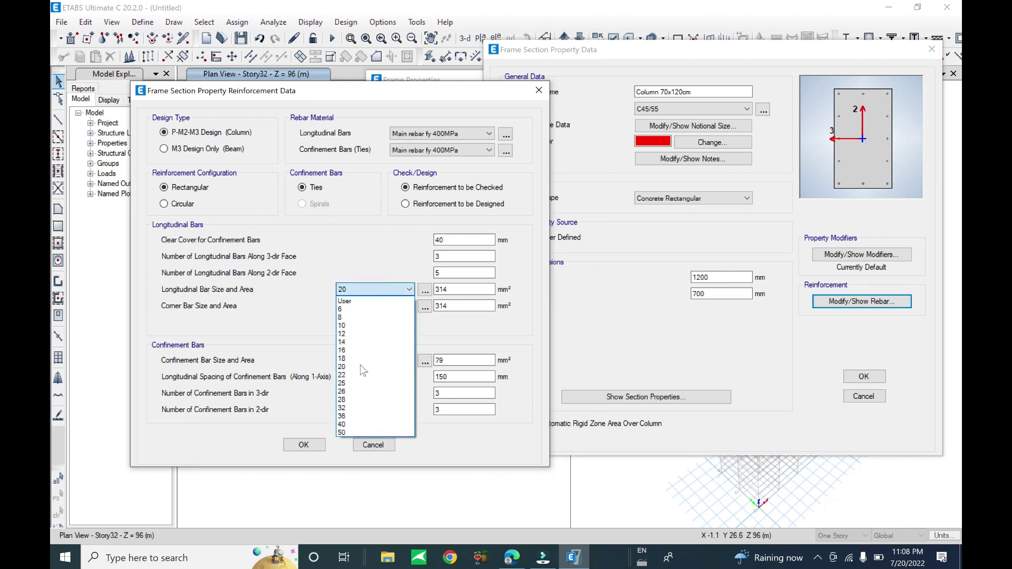
{"action": "left_click", "coordinate": [350, 408]}
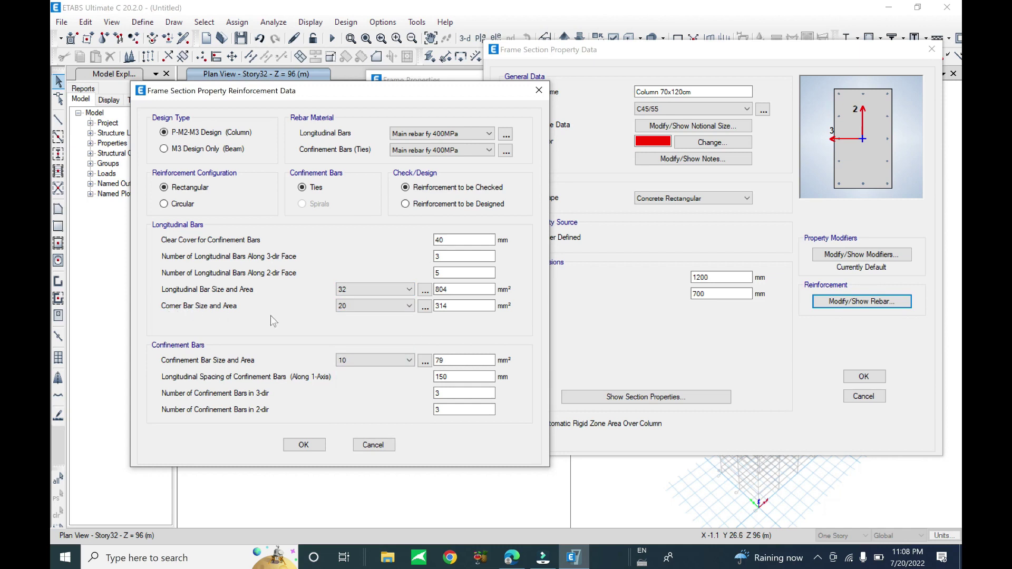
{"action": "left_click", "coordinate": [384, 306]}
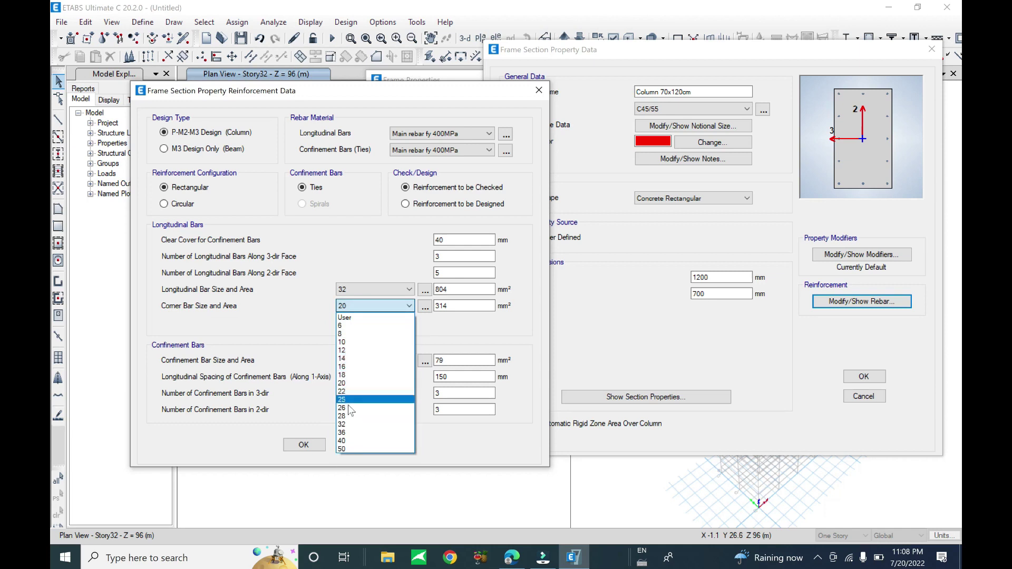
{"action": "left_click", "coordinate": [349, 425]}
- Set 5 longitudinal bars along the 3-dir face and 6 along the 2-dir face, and accept the reinforcement data
{"action": "left_click", "coordinate": [447, 290]}
{"action": "double_click", "coordinate": [441, 256]}
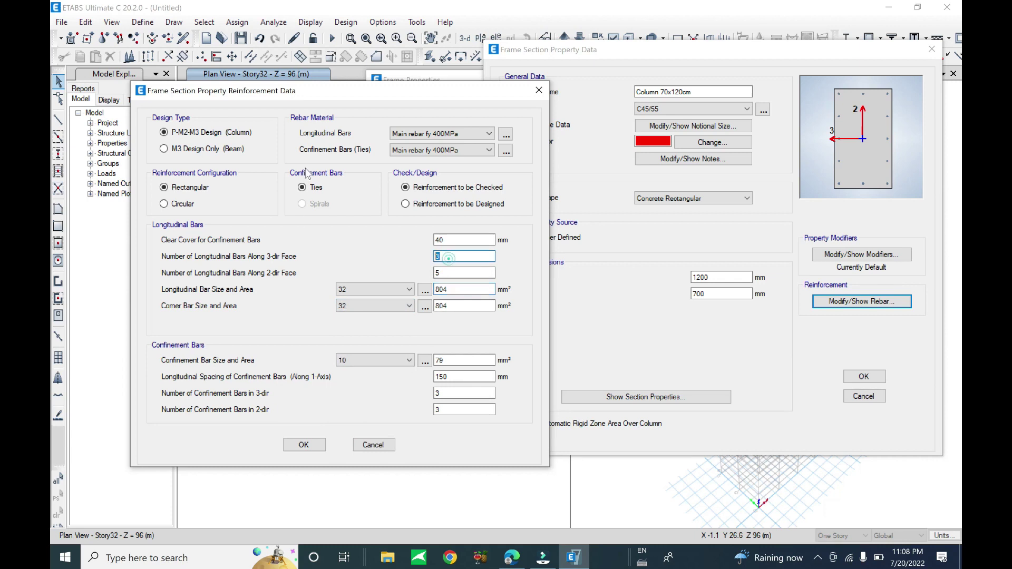
{"action": "left_click_drag", "start_coordinate": [398, 101], "coordinate": [356, 93]}
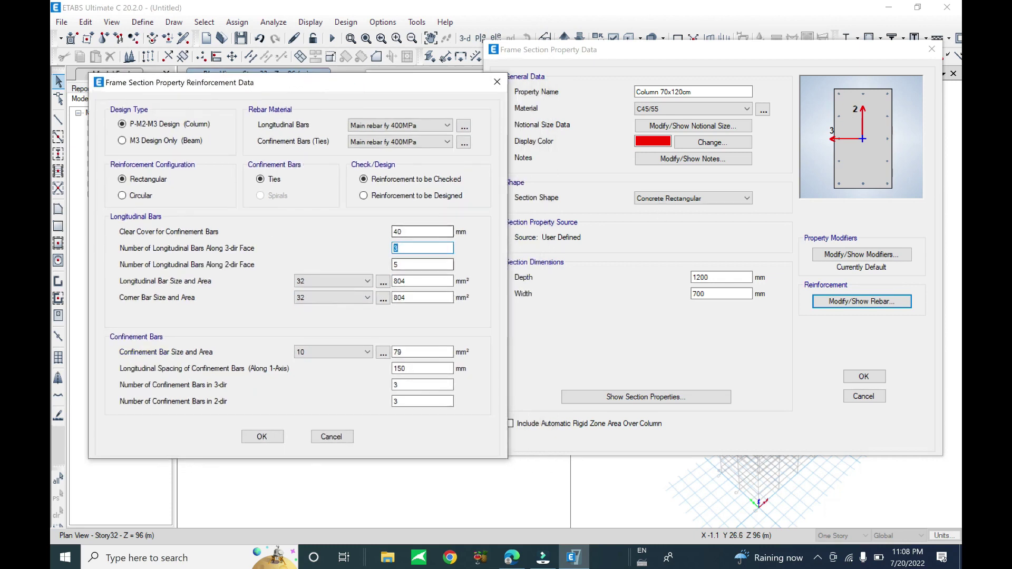
{"action": "key", "text": "Tab"}
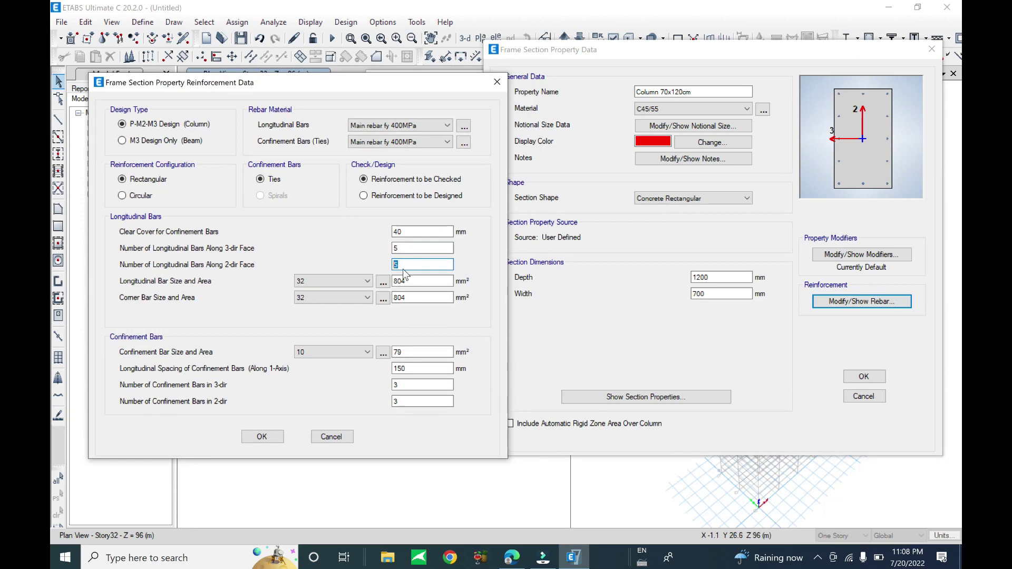
{"action": "type", "text": "4"}
{"action": "type", "text": "6"}
{"action": "left_click", "coordinate": [264, 437]}
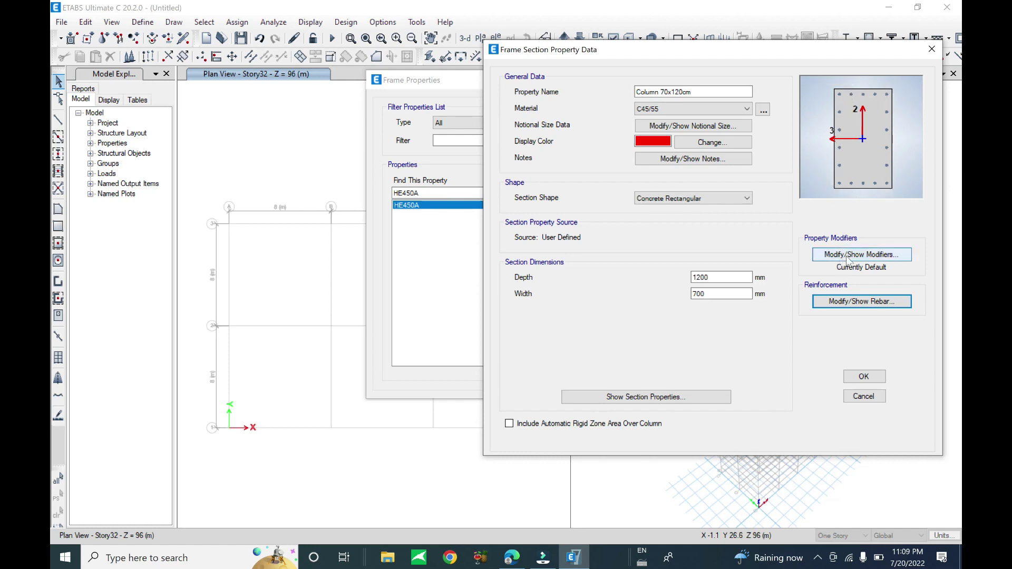
- Reopen the column's reinforcement data and switch it to Reinforcement to be Designed
{"action": "left_click", "coordinate": [861, 301]}
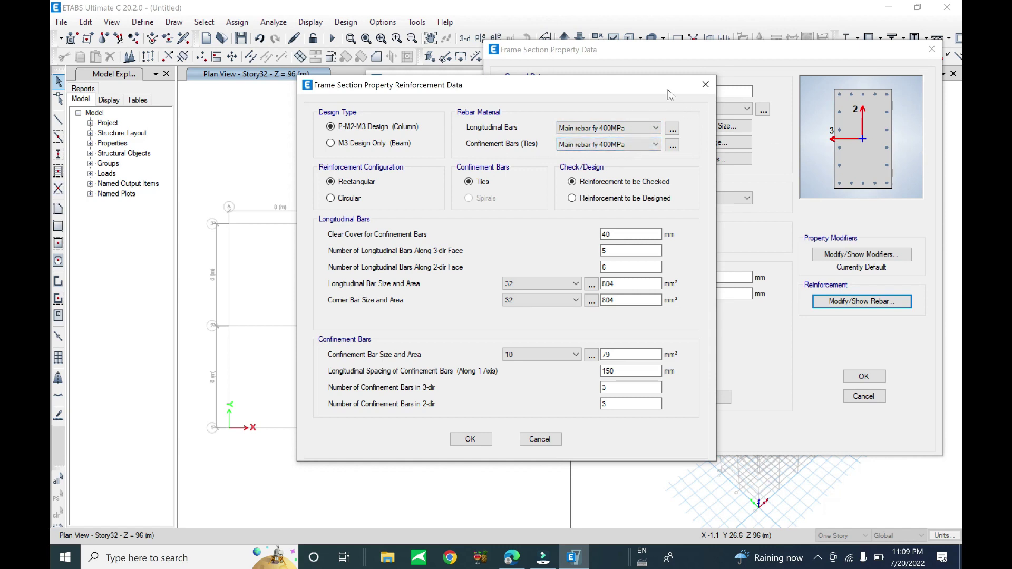
{"action": "left_click_drag", "start_coordinate": [668, 89], "coordinate": [502, 90]}
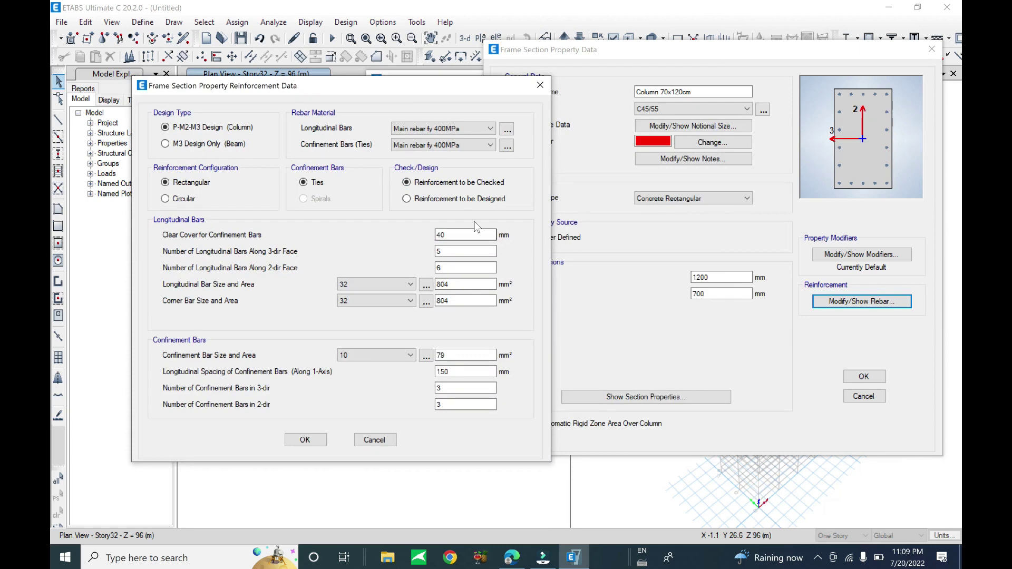
{"action": "left_click", "coordinate": [407, 198]}
{"action": "left_click", "coordinate": [407, 183]}
{"action": "left_click", "coordinate": [432, 200]}
{"action": "left_click", "coordinate": [306, 442]}
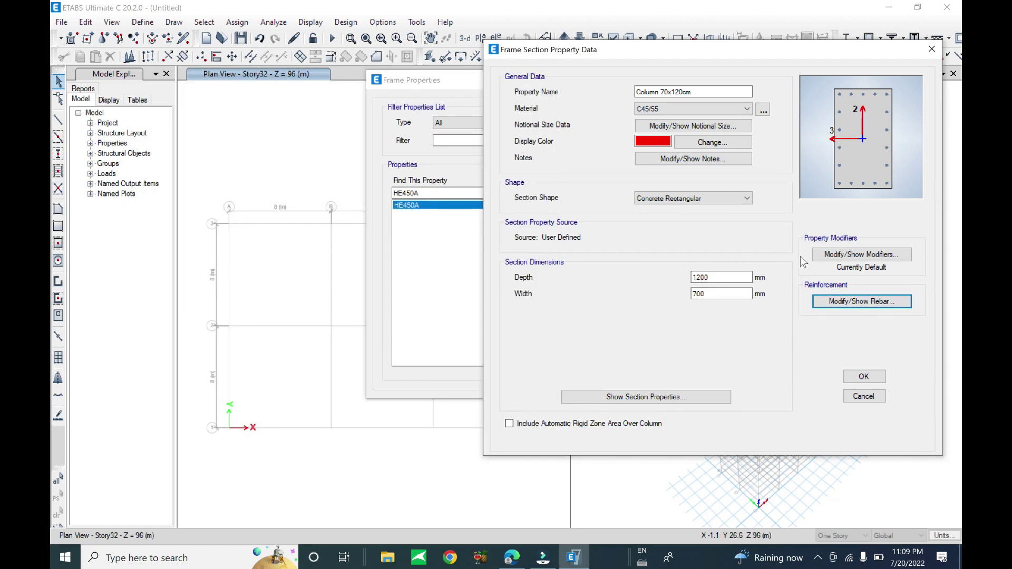
- Review the column's stiffness modifiers and calculated section properties, and accept the finished section definition
{"action": "left_click", "coordinate": [860, 259]}
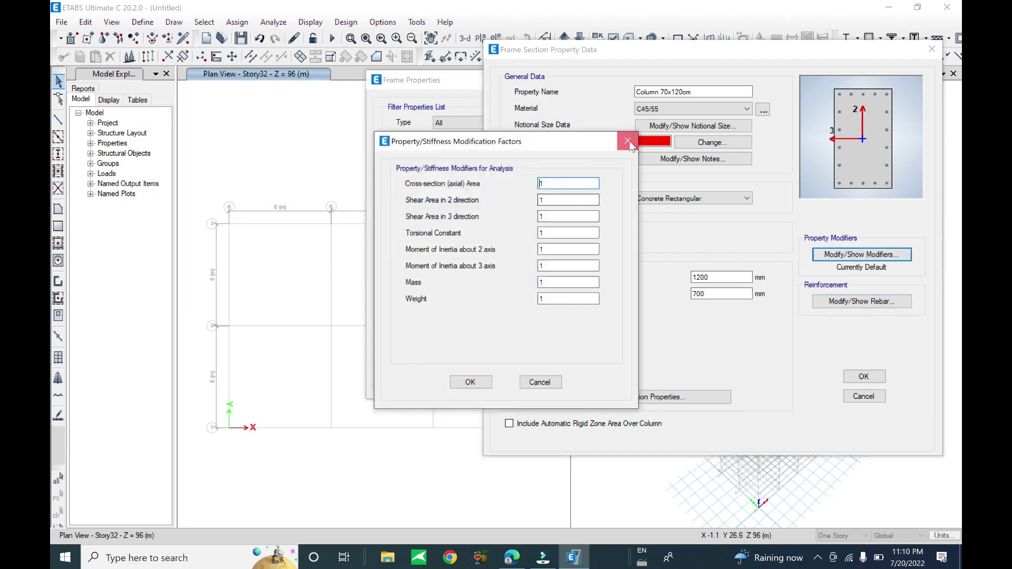
{"action": "left_click", "coordinate": [627, 142]}
{"action": "left_click", "coordinate": [659, 397]}
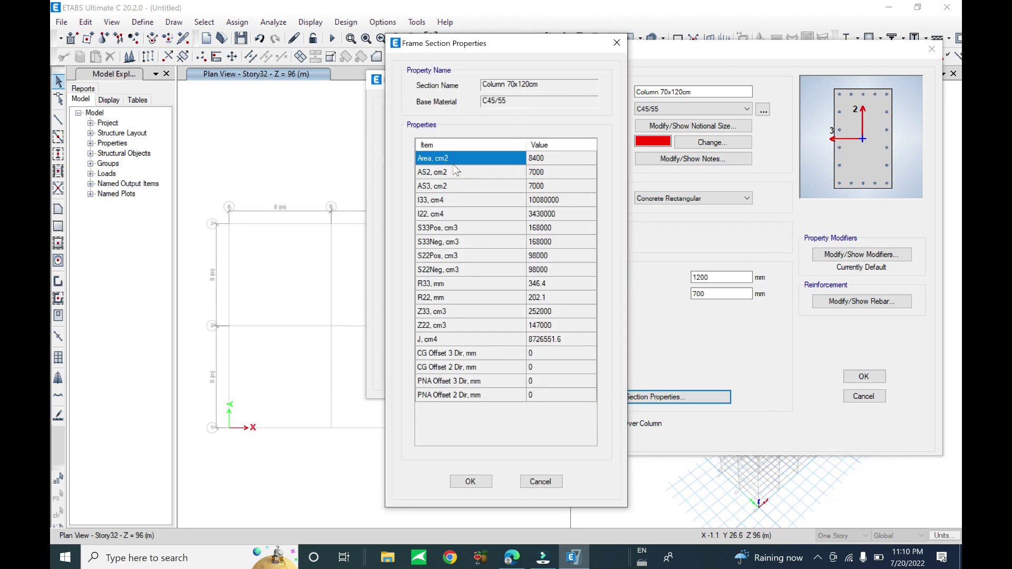
{"action": "left_click", "coordinate": [475, 481]}
{"action": "left_click", "coordinate": [863, 378]}
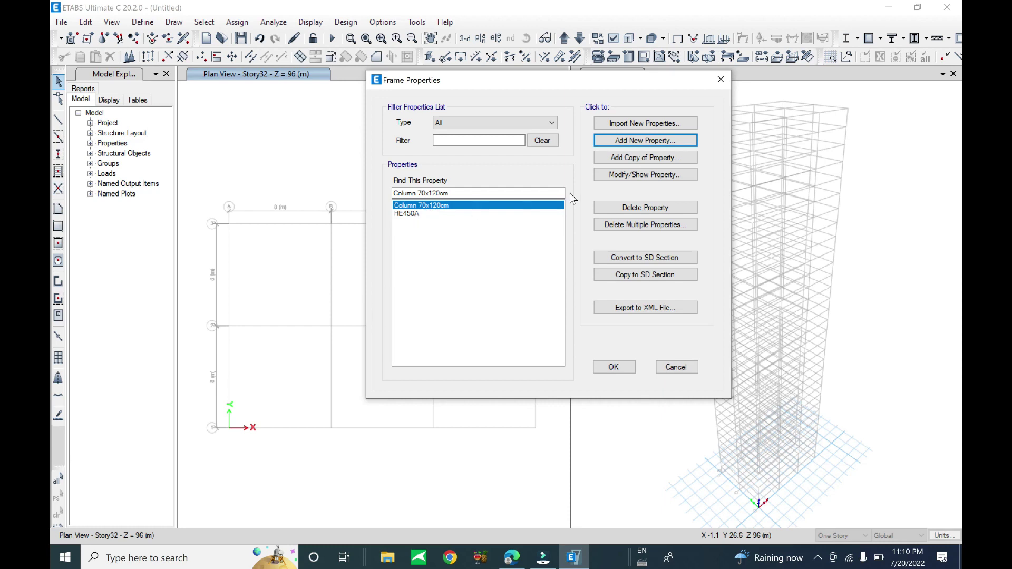
- Add a new concrete rectangular frame section with the C30/37 material and replace its default name, starting with "Be"
{"action": "left_click", "coordinate": [647, 147]}
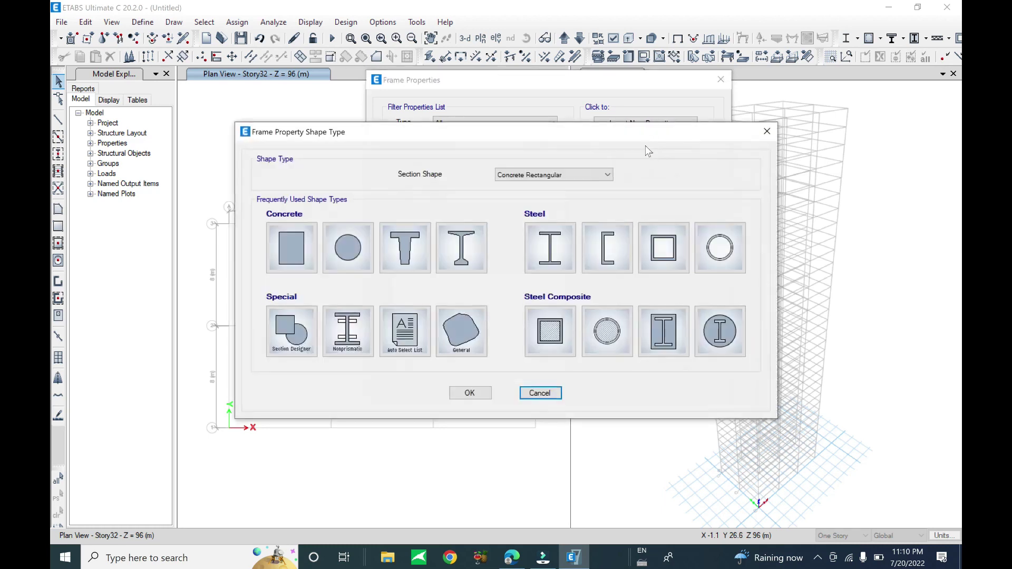
{"action": "left_click", "coordinate": [290, 259]}
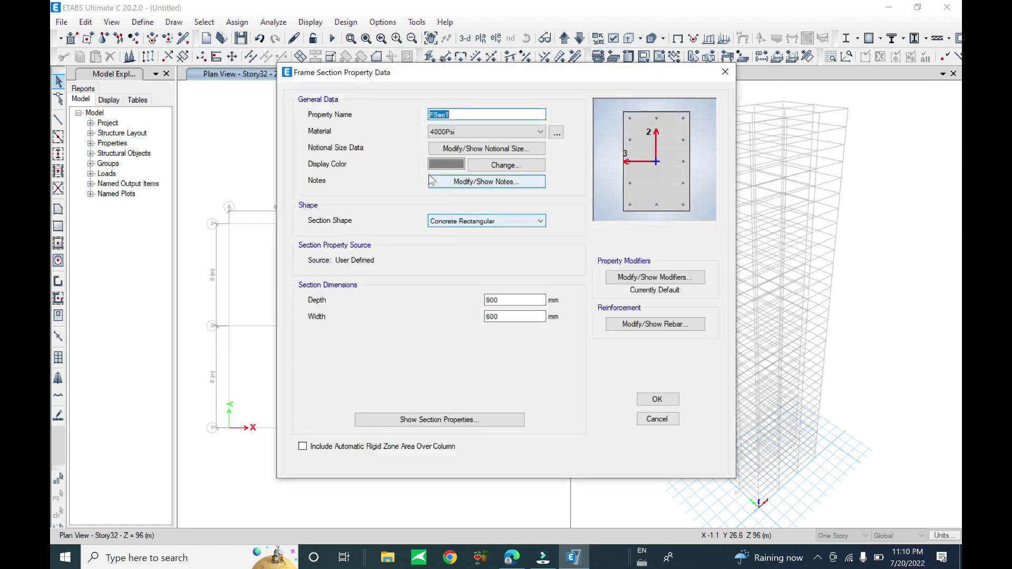
{"action": "left_click_drag", "start_coordinate": [413, 72], "coordinate": [507, 52]}
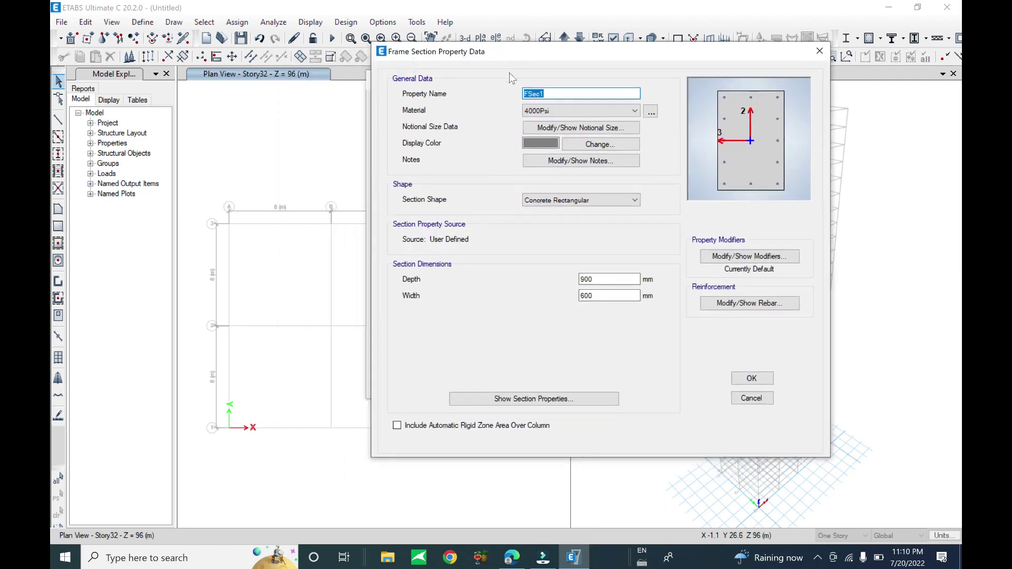
{"action": "left_click", "coordinate": [563, 110]}
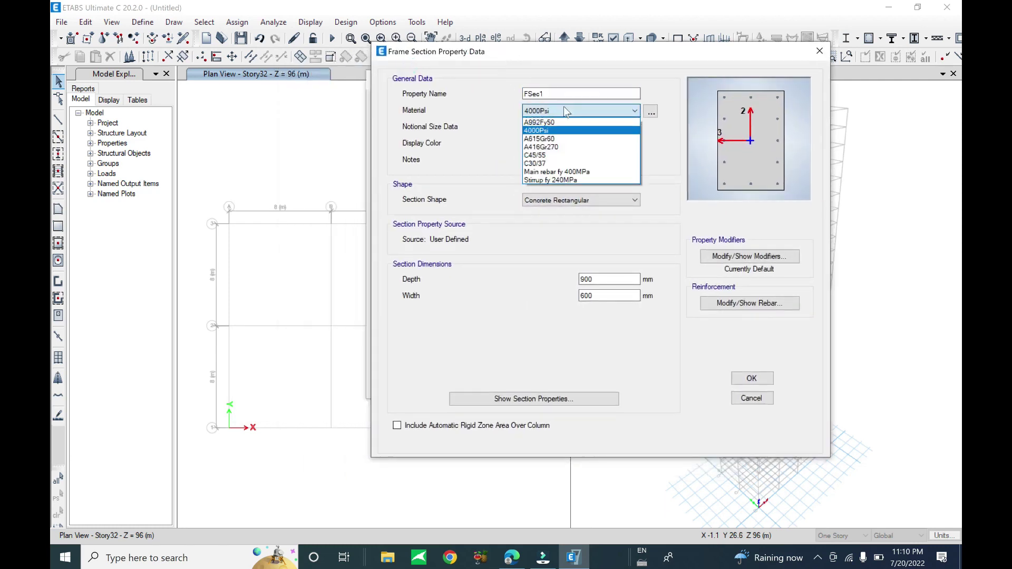
{"action": "left_click", "coordinate": [553, 164]}
{"action": "double_click", "coordinate": [533, 94]}
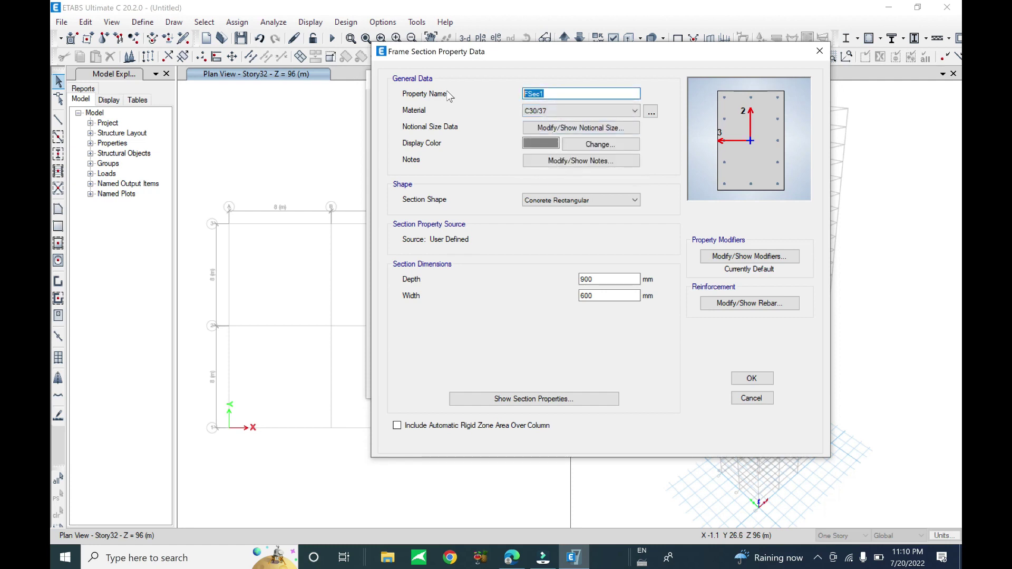
{"action": "key", "text": "BackSpace"}
- Start a new material from the beam section's material definitions, with region Europe and material type Concrete
{"action": "left_click", "coordinate": [579, 108]}
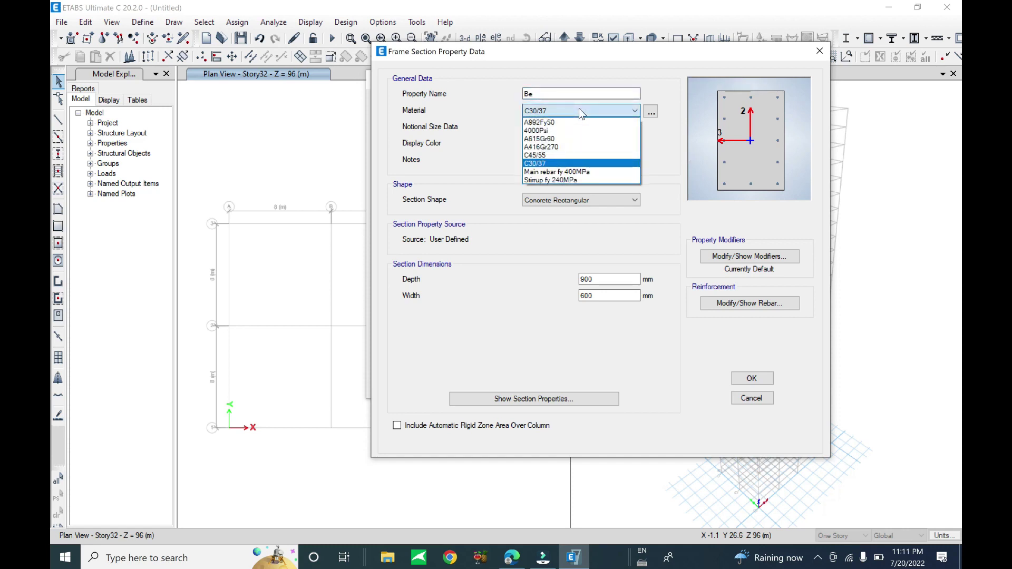
{"action": "left_click", "coordinate": [578, 108]}
{"action": "left_click", "coordinate": [651, 111]}
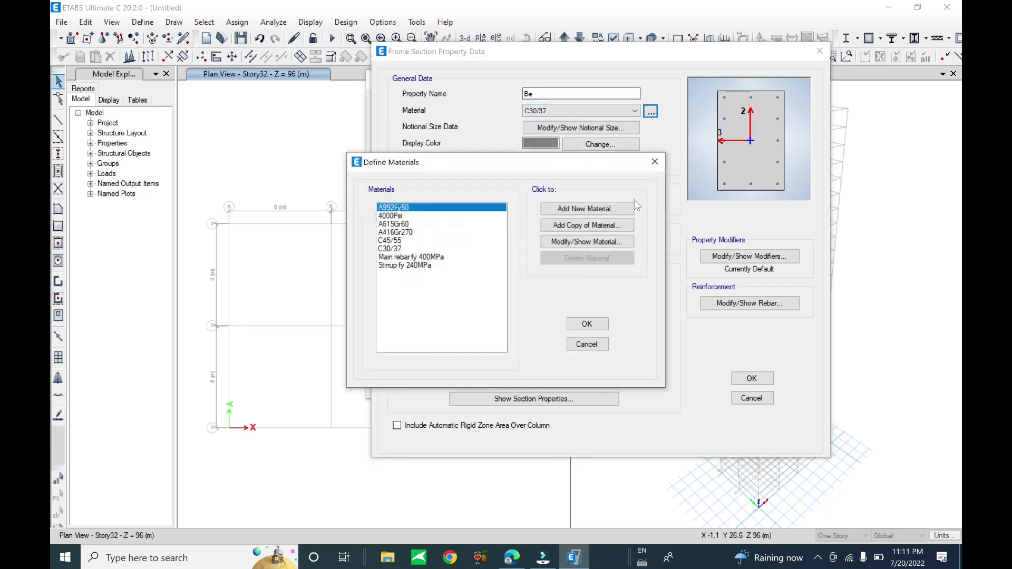
{"action": "left_click", "coordinate": [393, 248]}
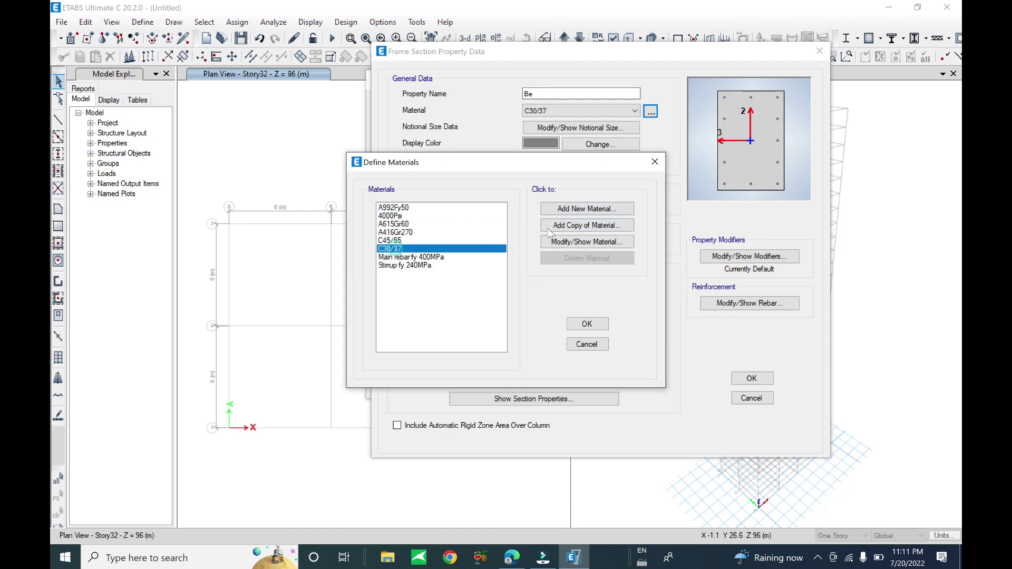
{"action": "left_click", "coordinate": [588, 209]}
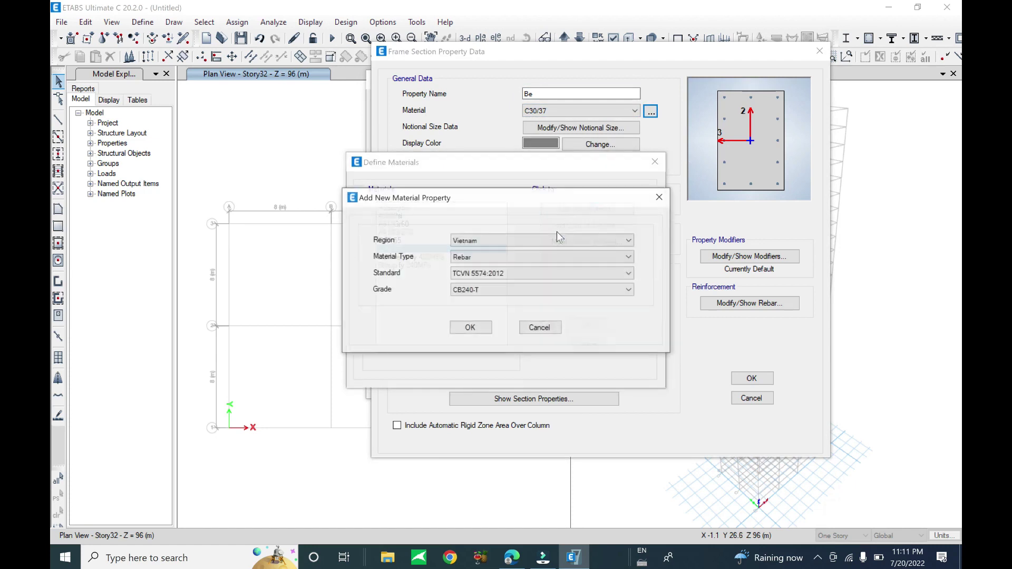
{"action": "left_click", "coordinate": [499, 240]}
{"action": "left_click", "coordinate": [480, 269]}
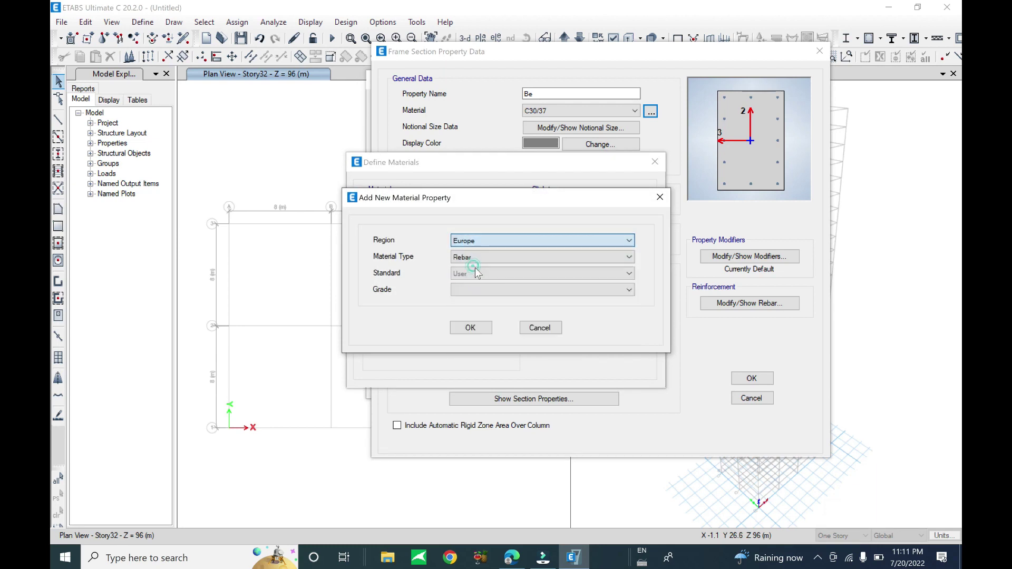
{"action": "left_click", "coordinate": [485, 257]}
{"action": "left_click", "coordinate": [478, 278]}
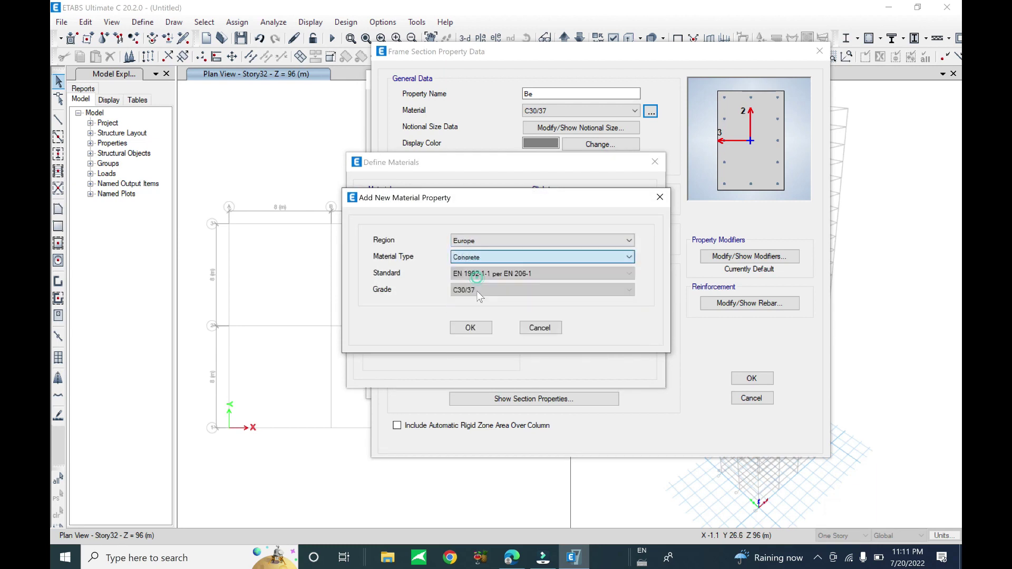
- Finish the new concrete material with grade C35/45 and assign it to the beam section
{"action": "left_click", "coordinate": [478, 289]}
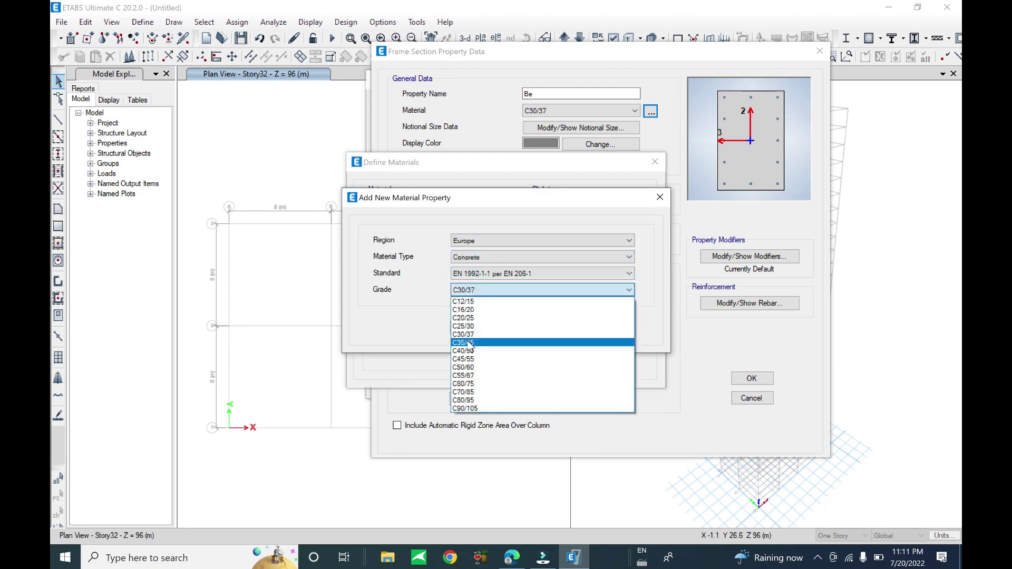
{"action": "left_click", "coordinate": [469, 342]}
{"action": "left_click", "coordinate": [467, 328]}
{"action": "left_click", "coordinate": [468, 499]}
{"action": "left_click", "coordinate": [583, 322]}
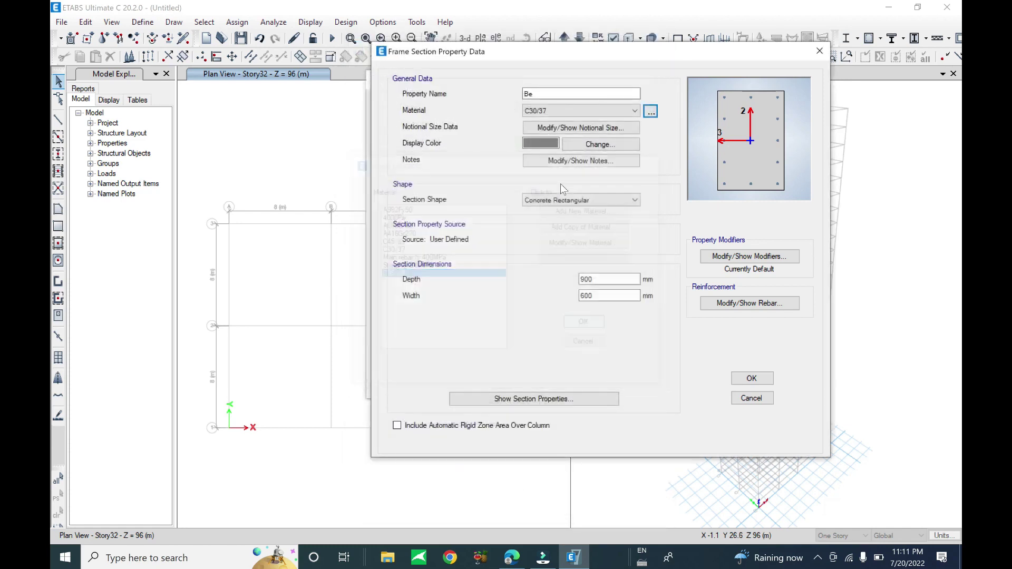
{"action": "left_click", "coordinate": [564, 111]}
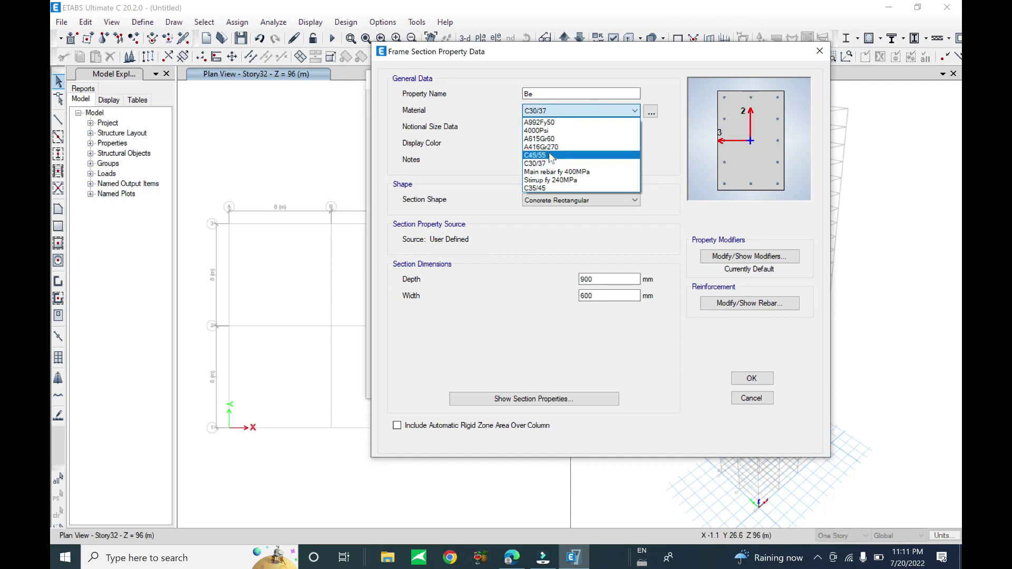
{"action": "left_click", "coordinate": [548, 189]}
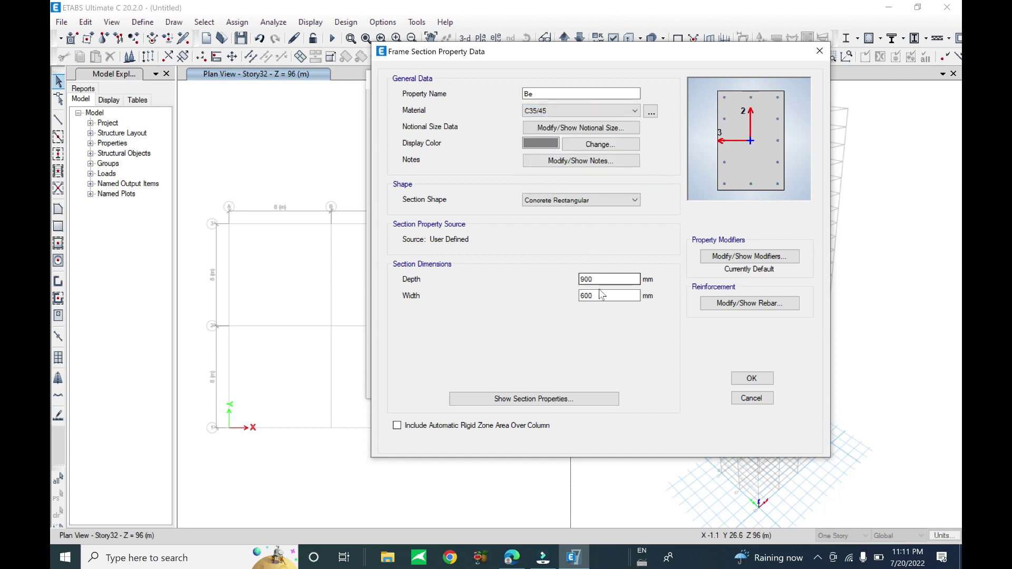
- Switch to Calculator and divide the 8000 mm grid span by 15 to estimate the beam depth
{"action": "left_click_drag", "start_coordinate": [475, 51], "coordinate": [598, 54]}
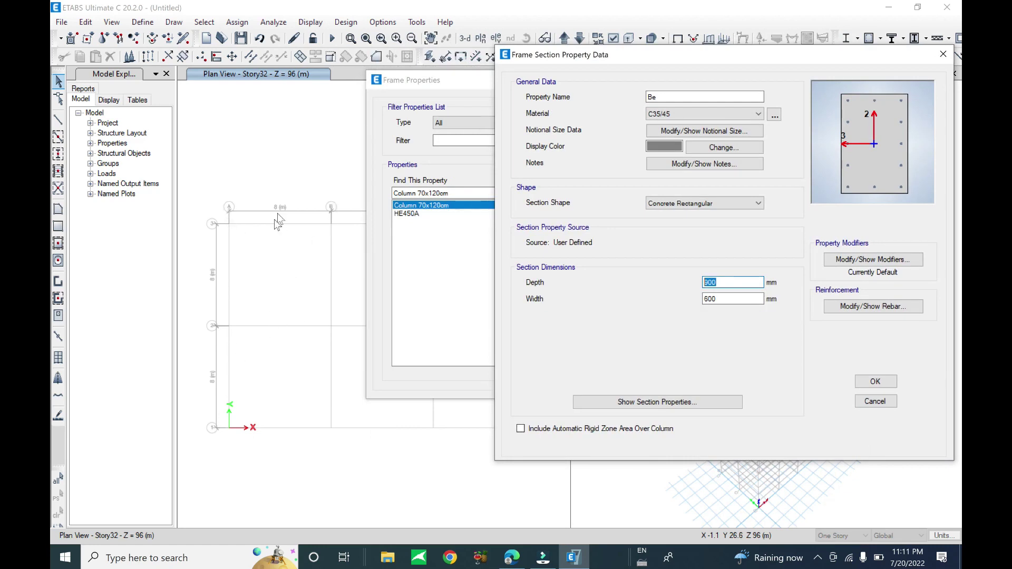
{"action": "left_click_drag", "start_coordinate": [706, 55], "coordinate": [537, 52]}
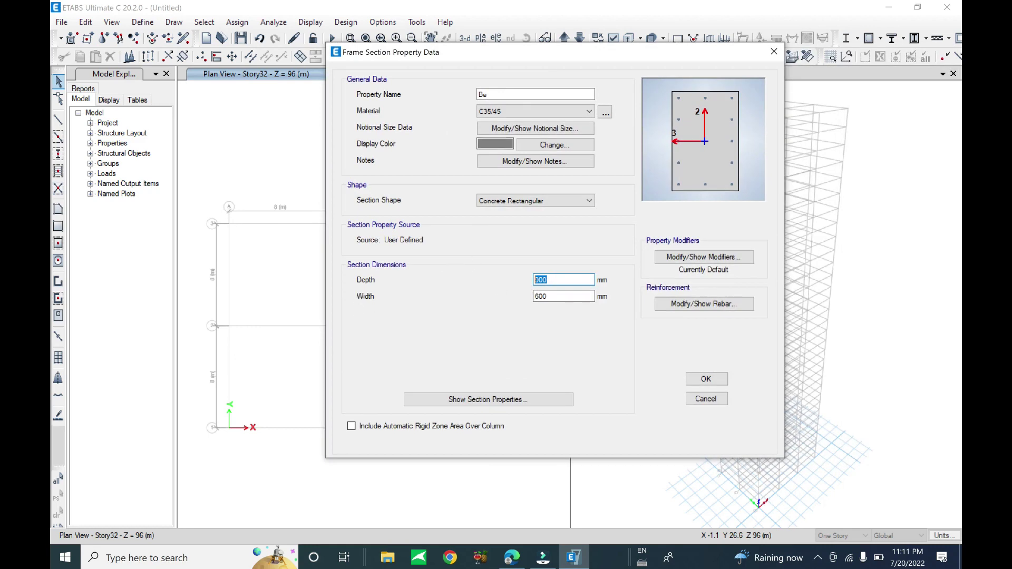
{"action": "left_click", "coordinate": [158, 558]}
{"action": "type", "text": "cal"}
{"action": "left_click", "coordinate": [166, 210]}
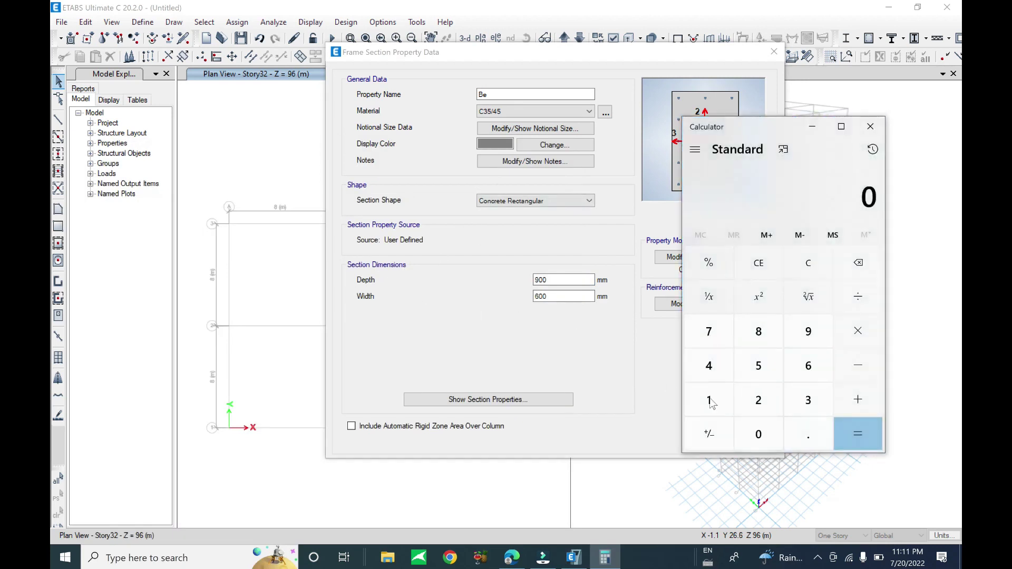
{"action": "left_click", "coordinate": [759, 331]}
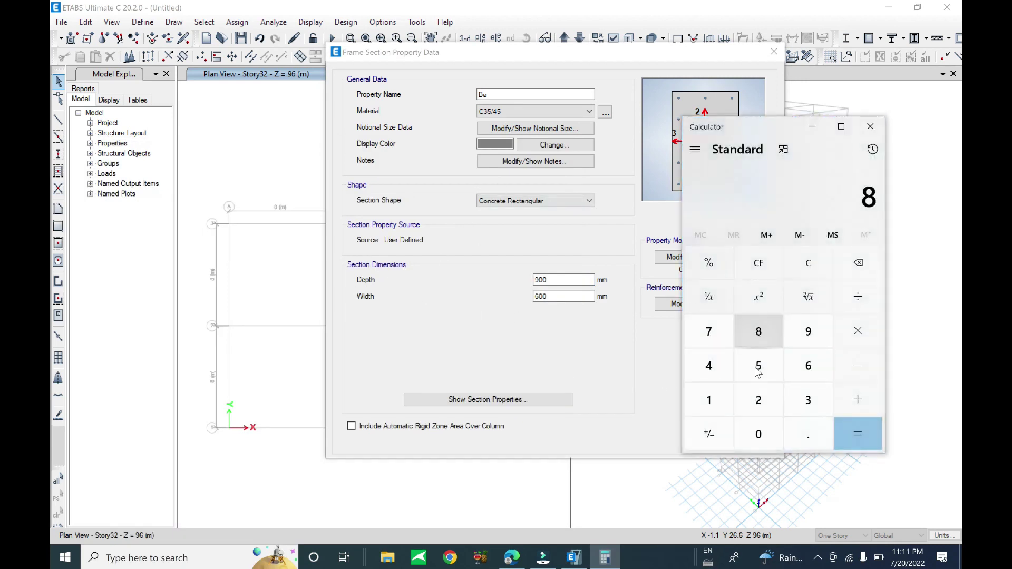
{"action": "double_click", "coordinate": [758, 436]}
{"action": "left_click", "coordinate": [758, 436]}
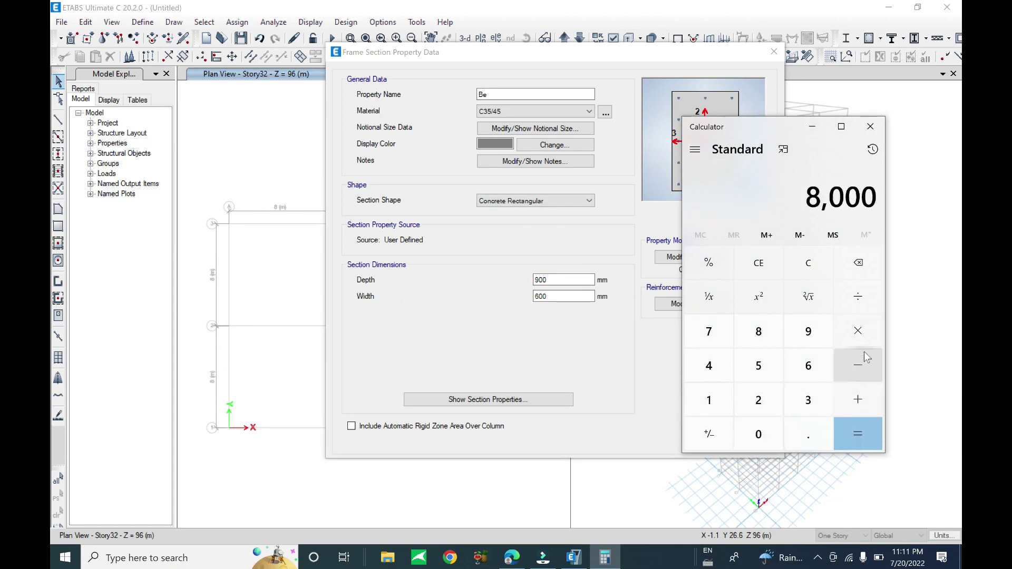
{"action": "left_click", "coordinate": [858, 297]}
{"action": "left_click", "coordinate": [709, 400]}
{"action": "left_click", "coordinate": [759, 366]}
{"action": "left_click", "coordinate": [854, 429]}
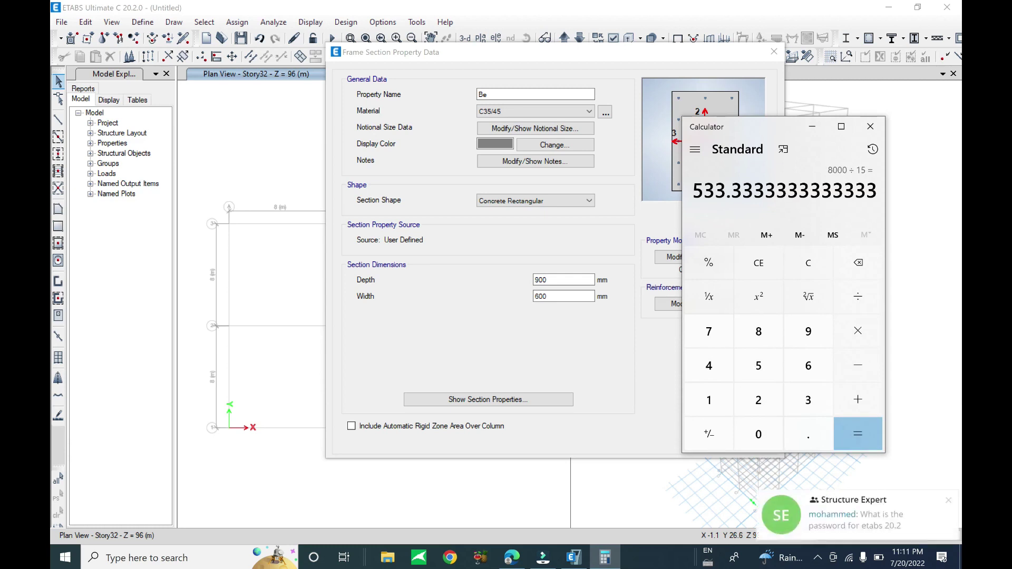
- Set the beam section's depth to 700 mm and its width to 300 mm
{"action": "double_click", "coordinate": [569, 284]}
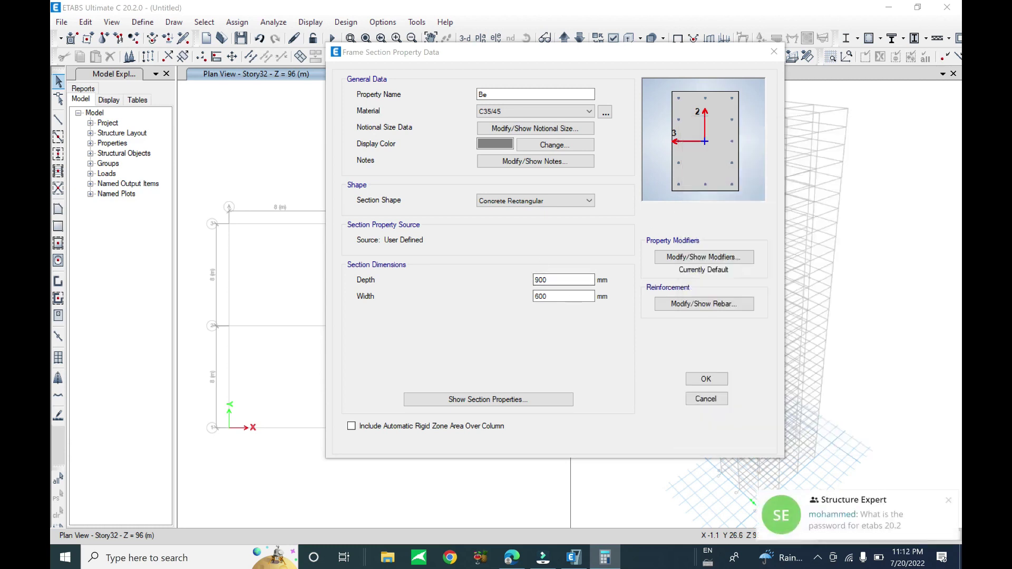
{"action": "type", "text": "700"}
{"action": "key", "text": "Tab"}
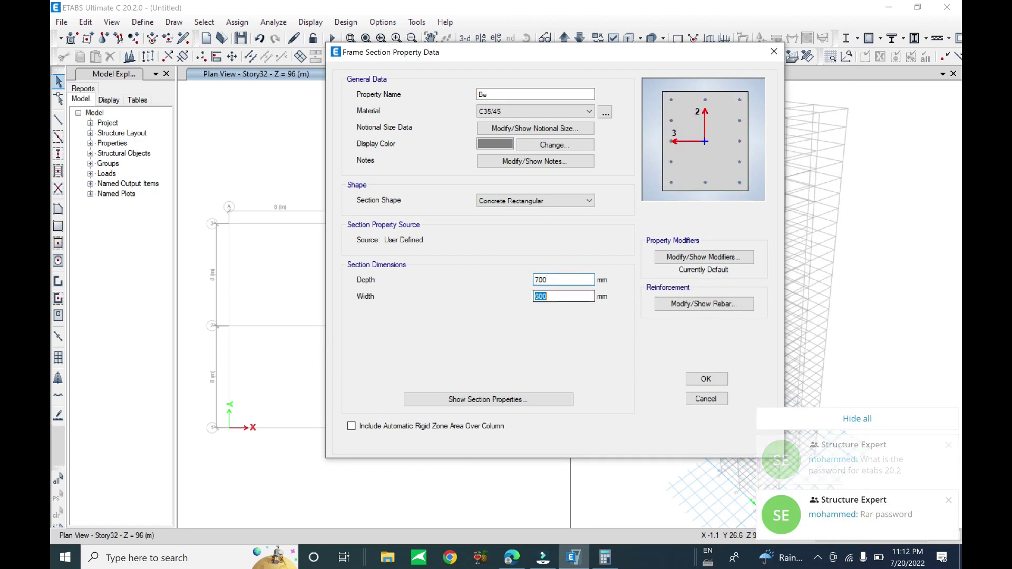
{"action": "type", "text": "300"}
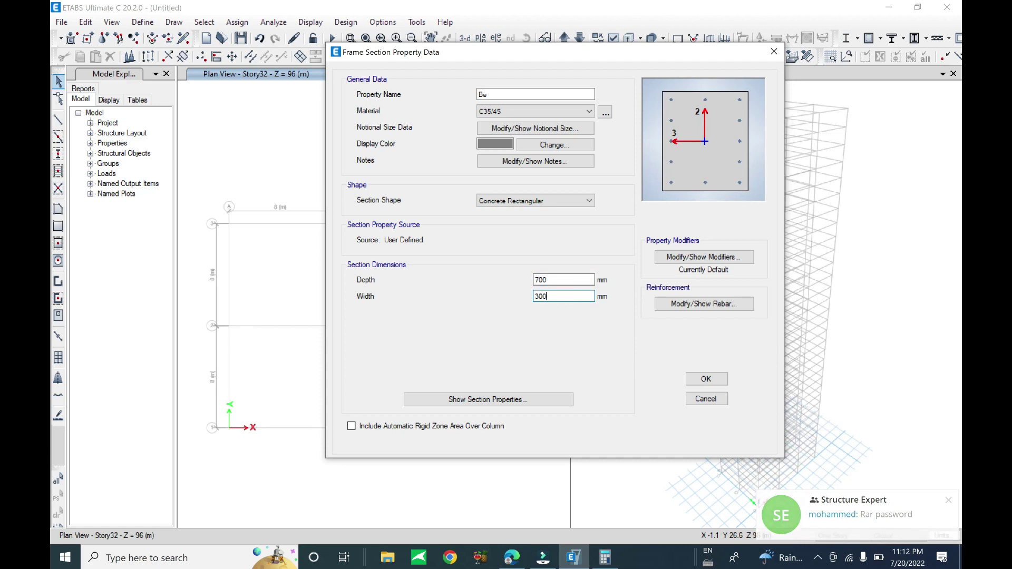
{"action": "key", "text": "Tab"}
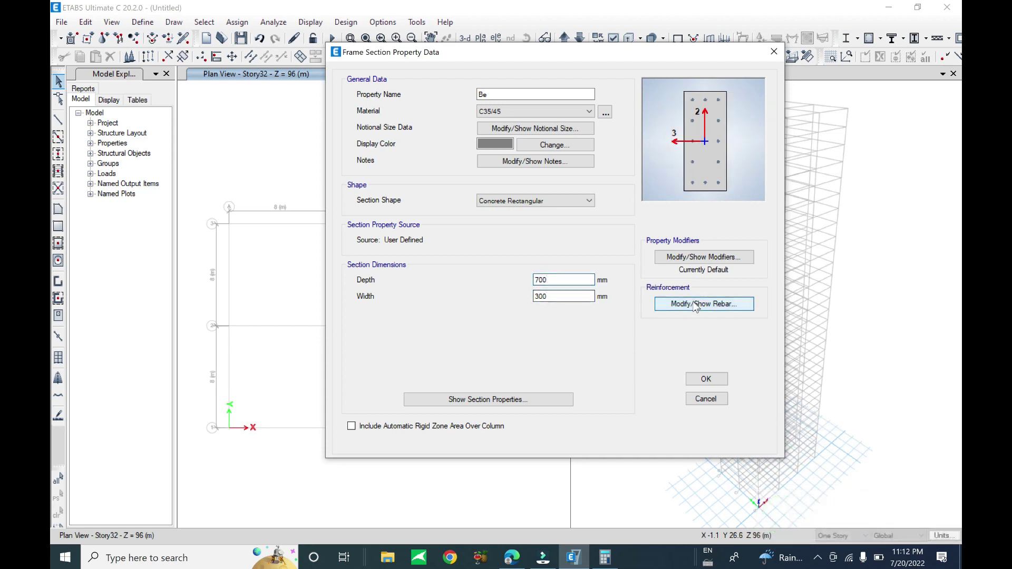
- Switch the section's reinforcement design type to M3 Design Only (Beam) and check the top and bottom bar covers
{"action": "left_click", "coordinate": [697, 305]}
{"action": "left_click", "coordinate": [363, 143]}
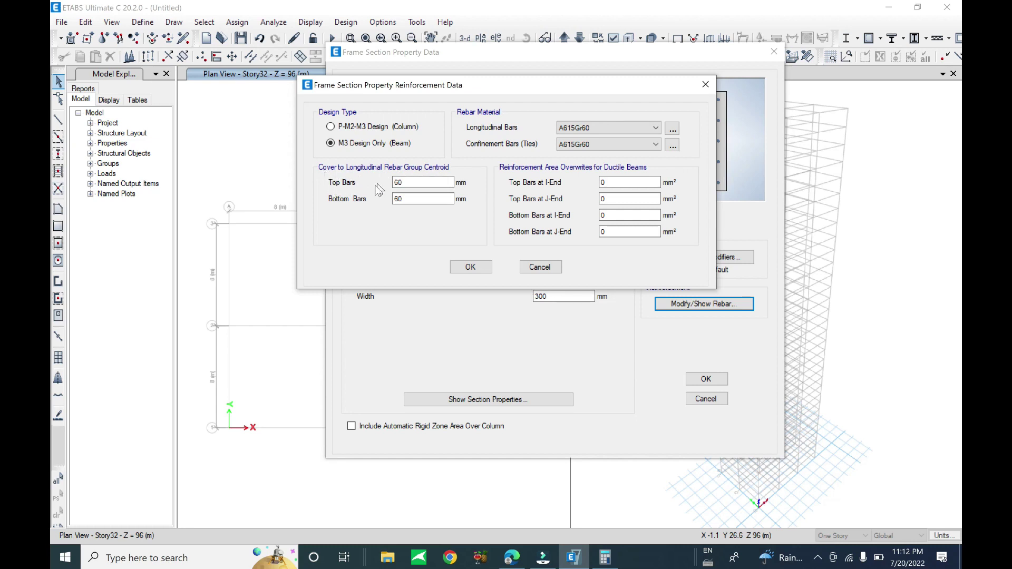
{"action": "double_click", "coordinate": [424, 183]}
{"action": "left_click", "coordinate": [421, 183]}
{"action": "double_click", "coordinate": [422, 182]}
{"action": "left_click", "coordinate": [419, 199]}
- Assign Main rebar fy 400MPa to the longitudinal bars and Stirrup fy 240MPa to the ties, and accept the reinforcement data
{"action": "left_click", "coordinate": [632, 128]}
{"action": "left_click", "coordinate": [588, 149]}
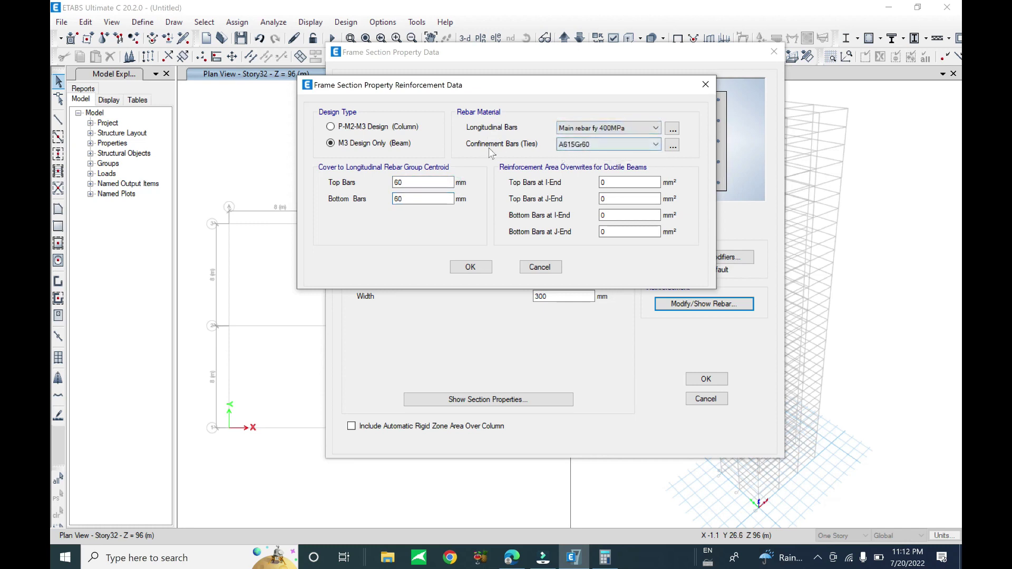
{"action": "left_click", "coordinate": [594, 146]}
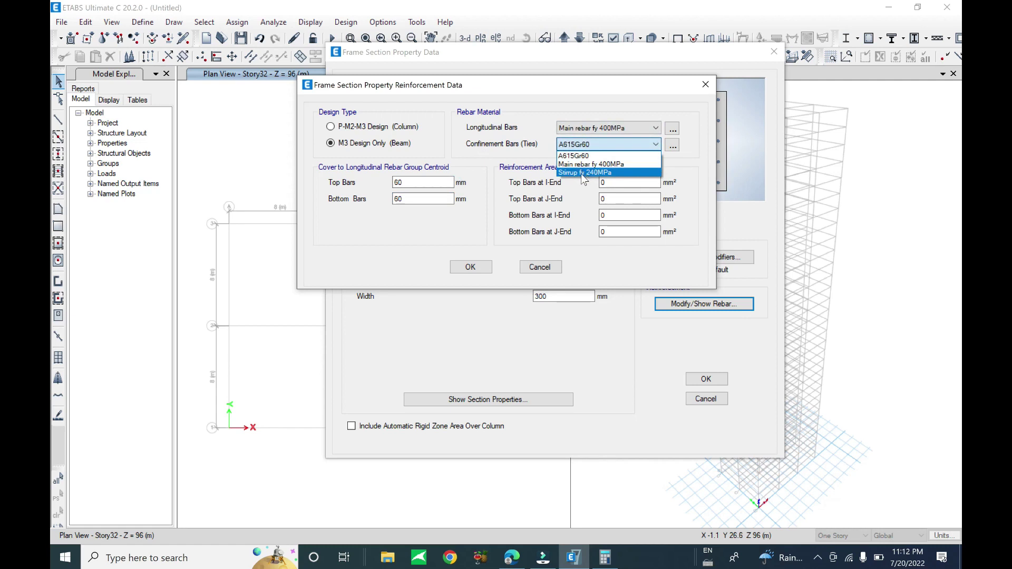
{"action": "left_click", "coordinate": [586, 172]}
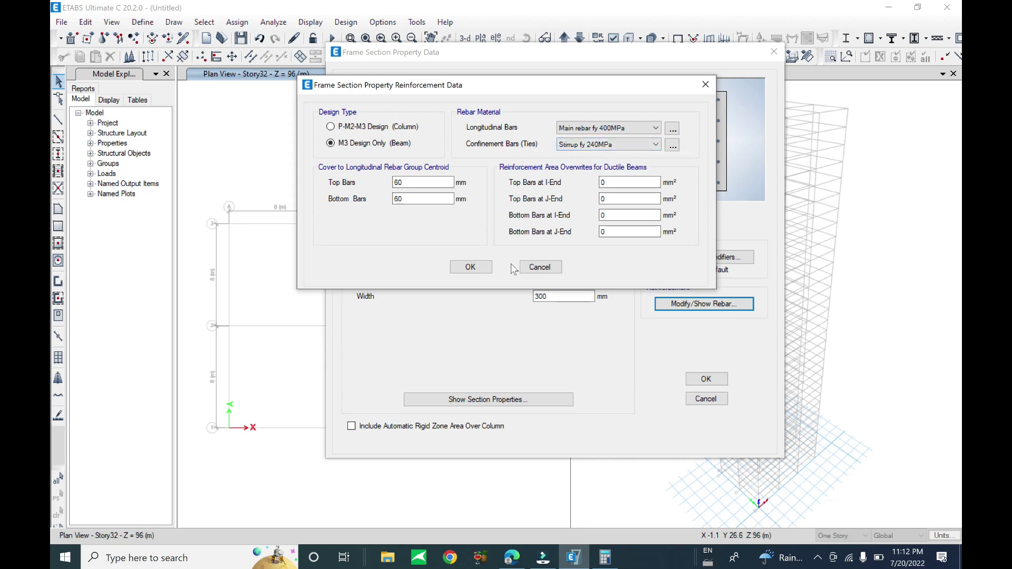
{"action": "left_click", "coordinate": [471, 267]}
- Name the beam section B30x70cm and accept its definition
{"action": "left_click", "coordinate": [502, 95]}
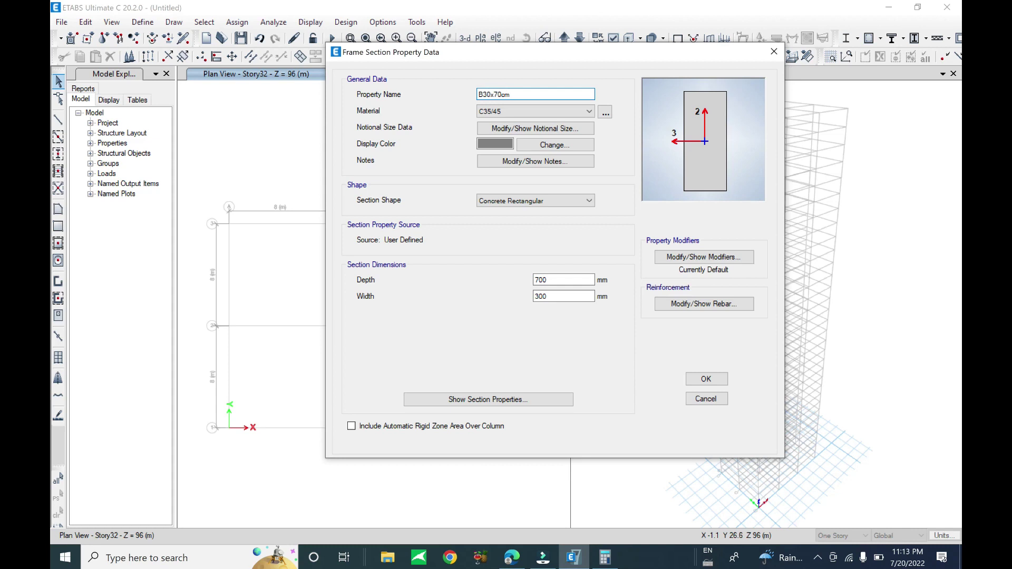
{"action": "left_click", "coordinate": [707, 379]}
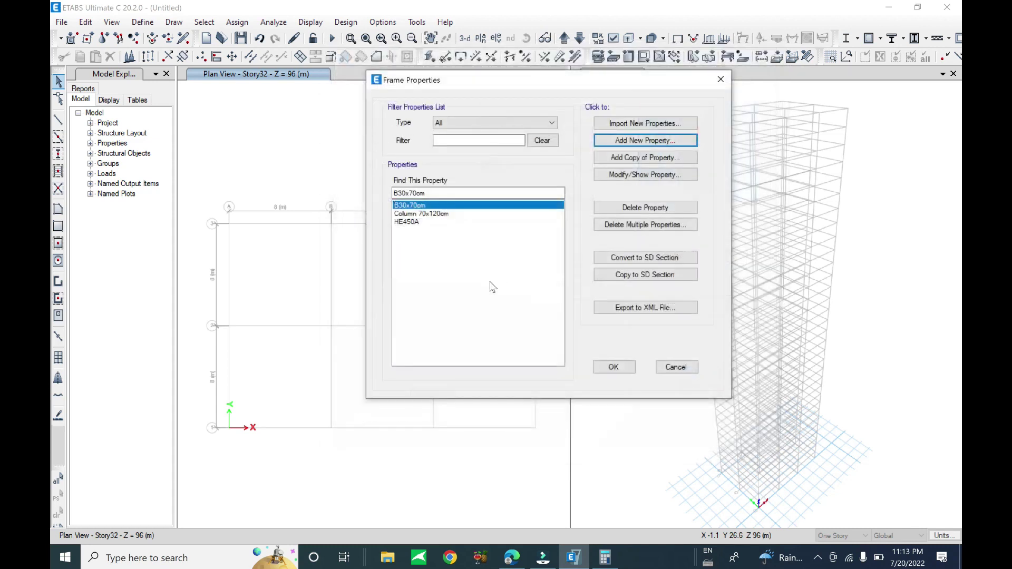
- Add a copy of the B30x70cm section and replace its default name, starting with "B"
{"action": "left_click", "coordinate": [631, 159]}
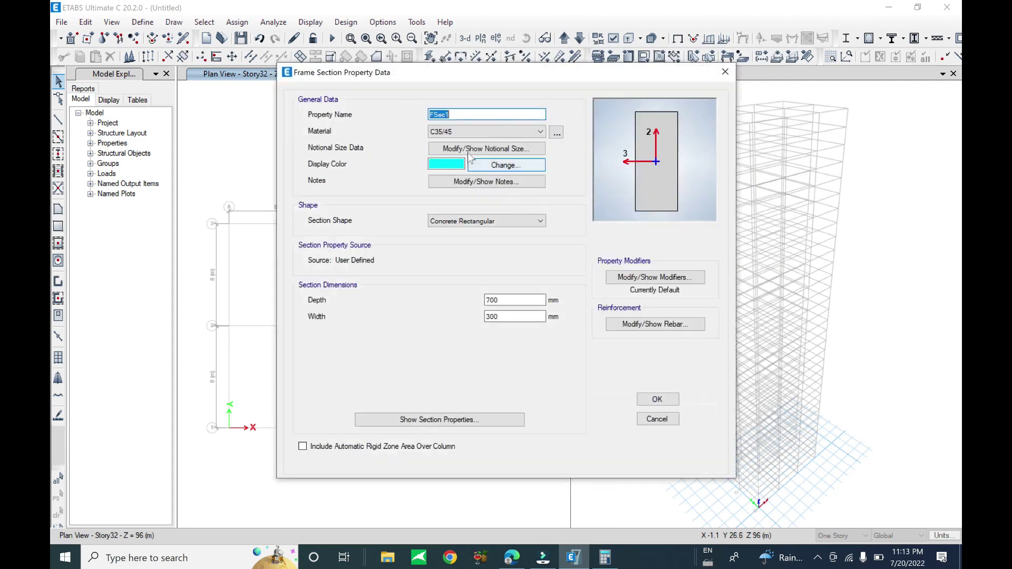
{"action": "type", "text": "B"}
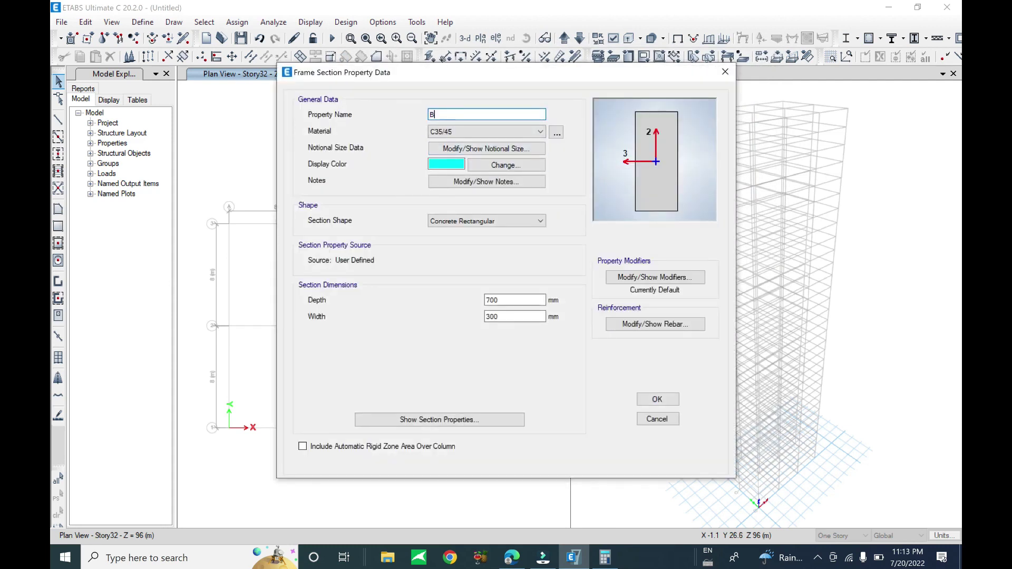